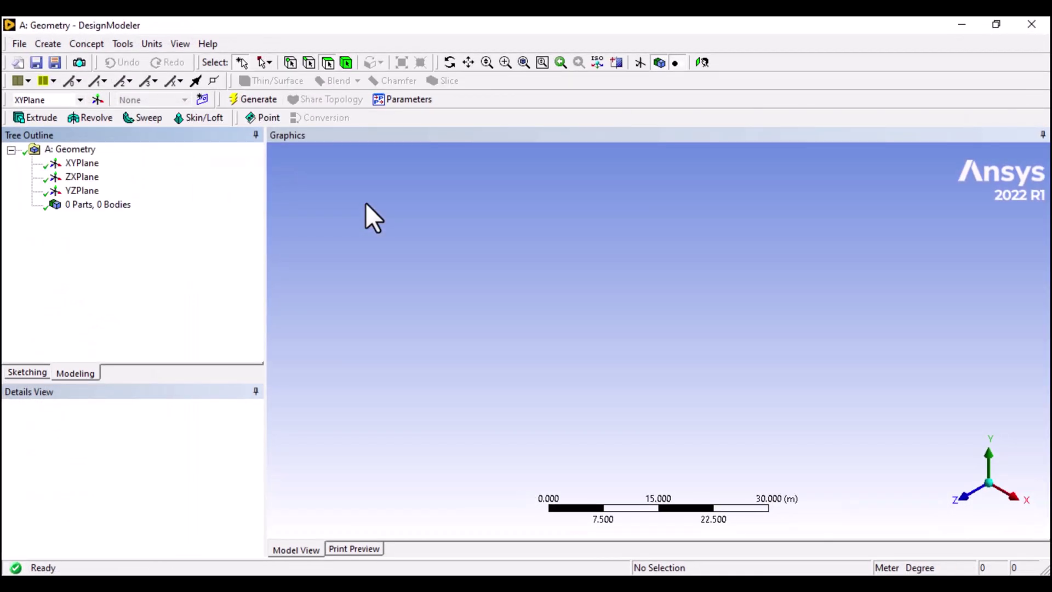
Set the geometry's length unit to Millimeter.
left_click(156, 44)
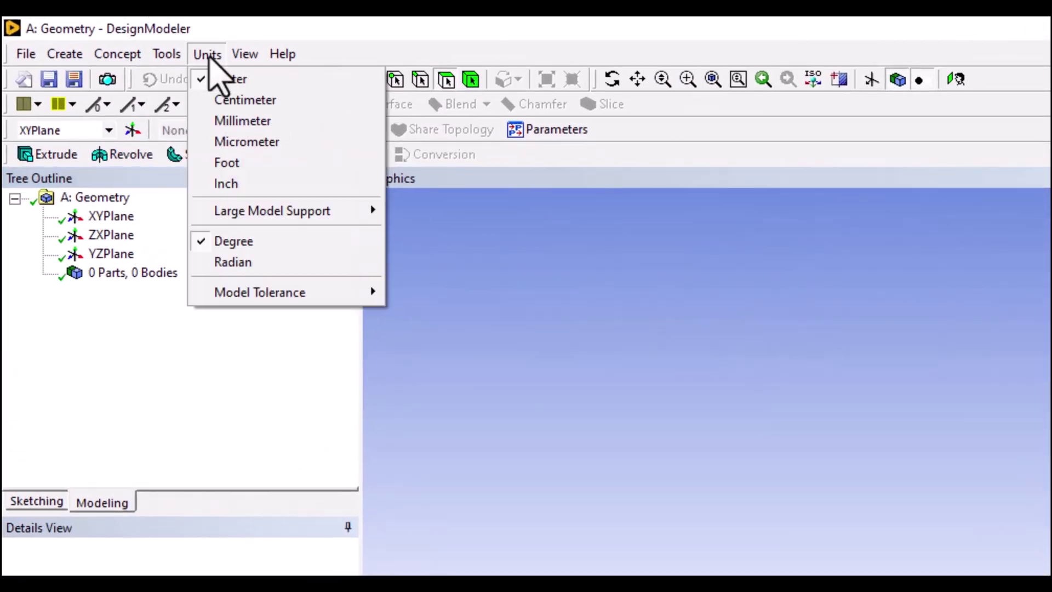
left_click(283, 80)
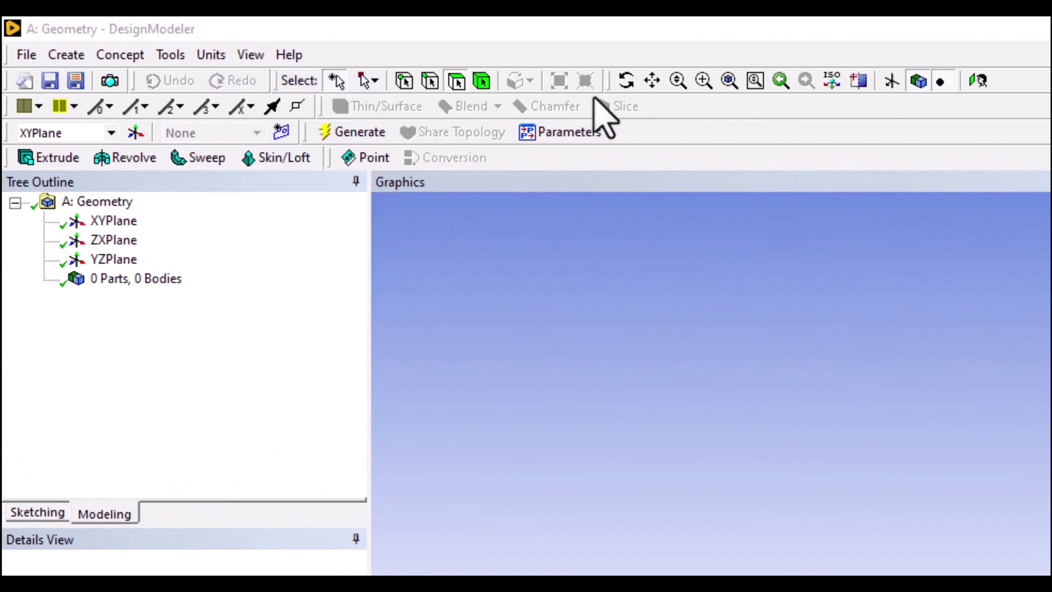
left_click(211, 54)
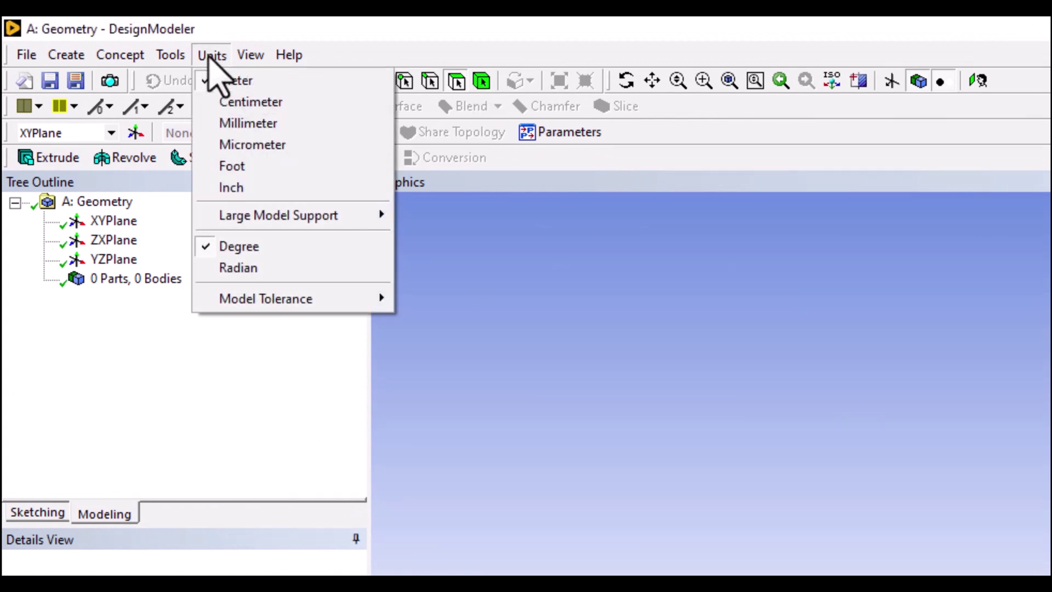
left_click(248, 123)
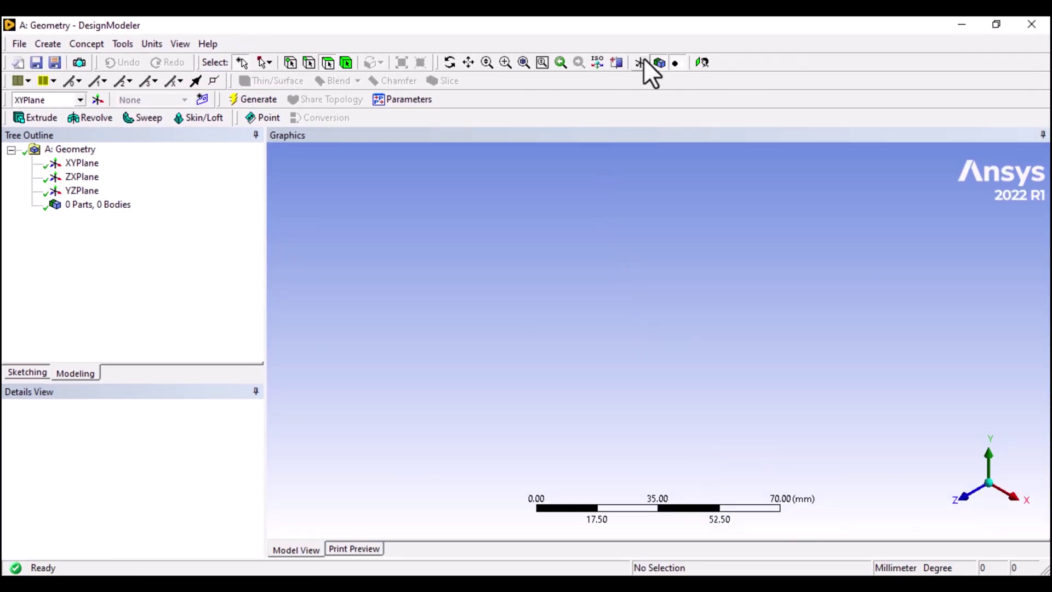
Turn on the display of the plane axes in the graphics view.
left_click(641, 62)
middle_click_drag(658, 193, 646, 386)
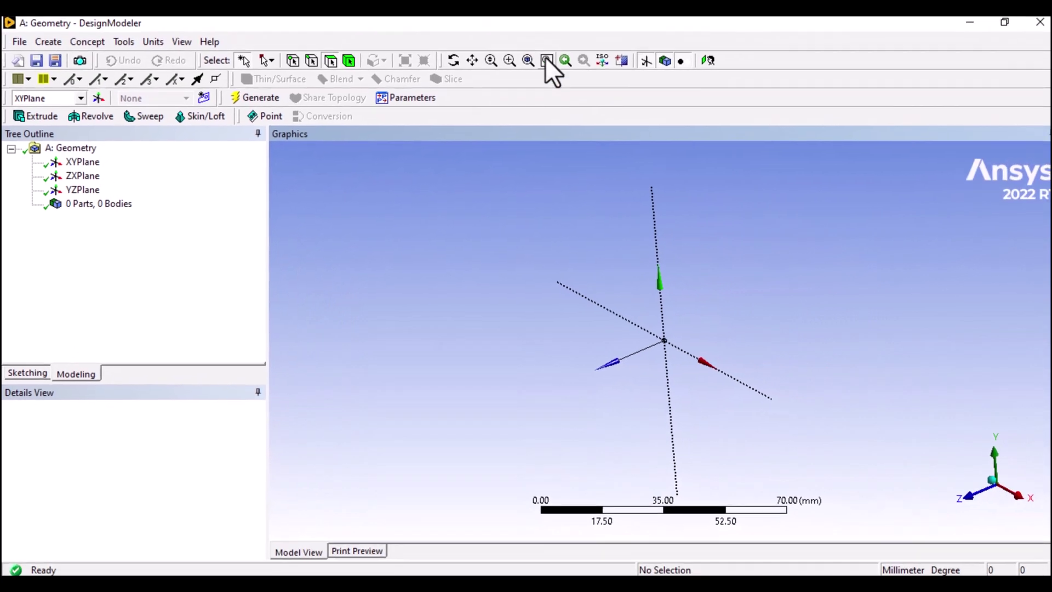
left_click(470, 60)
left_click_drag(636, 434, 541, 372)
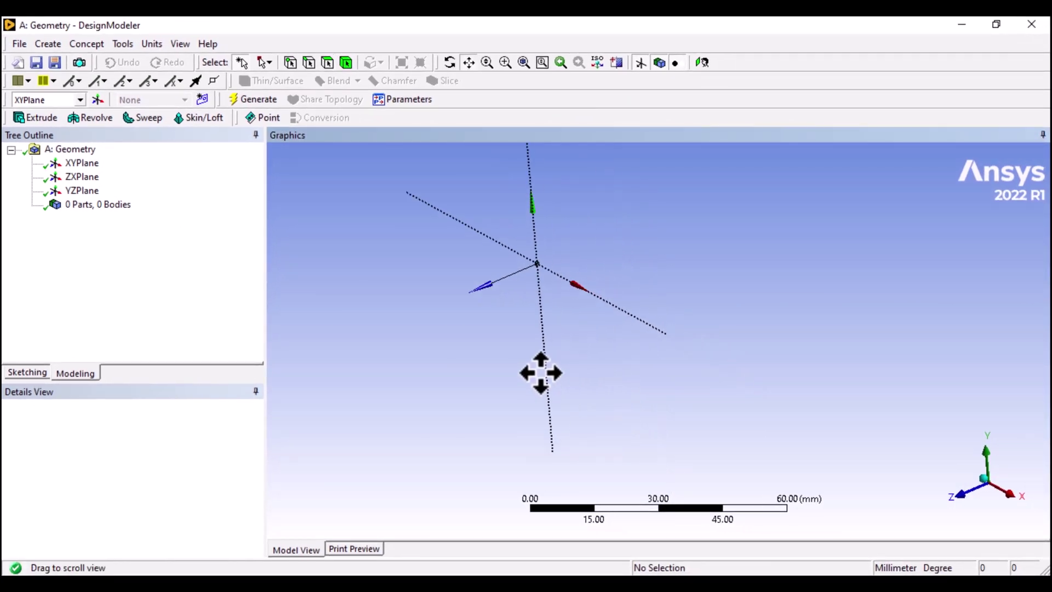
Sketch two concentric circles about 30 mm and 24 mm in diameter on the XYPlane, centred on the origin.
left_click(82, 163)
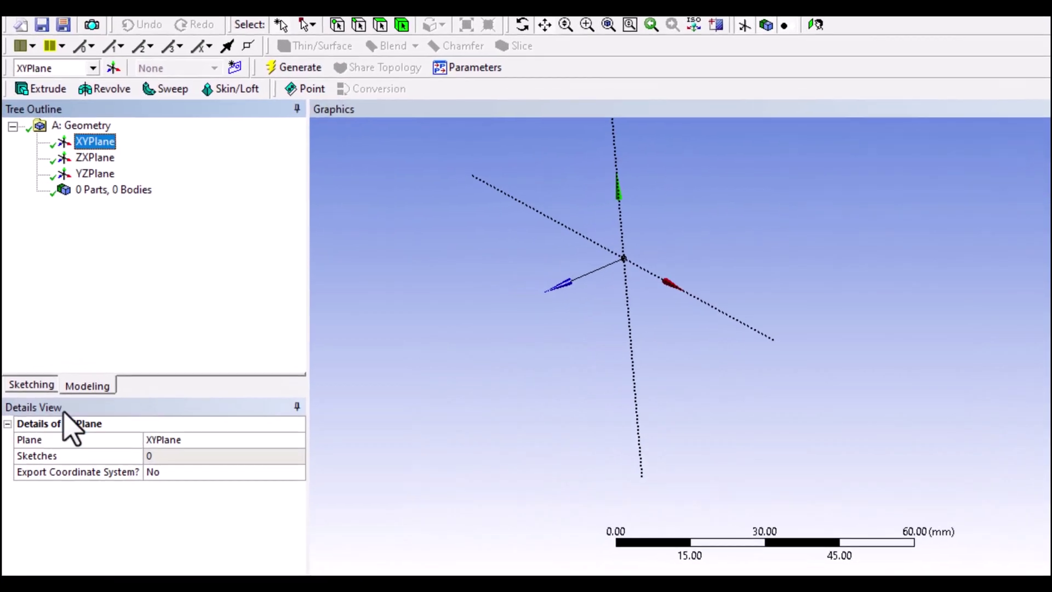
left_click(31, 385)
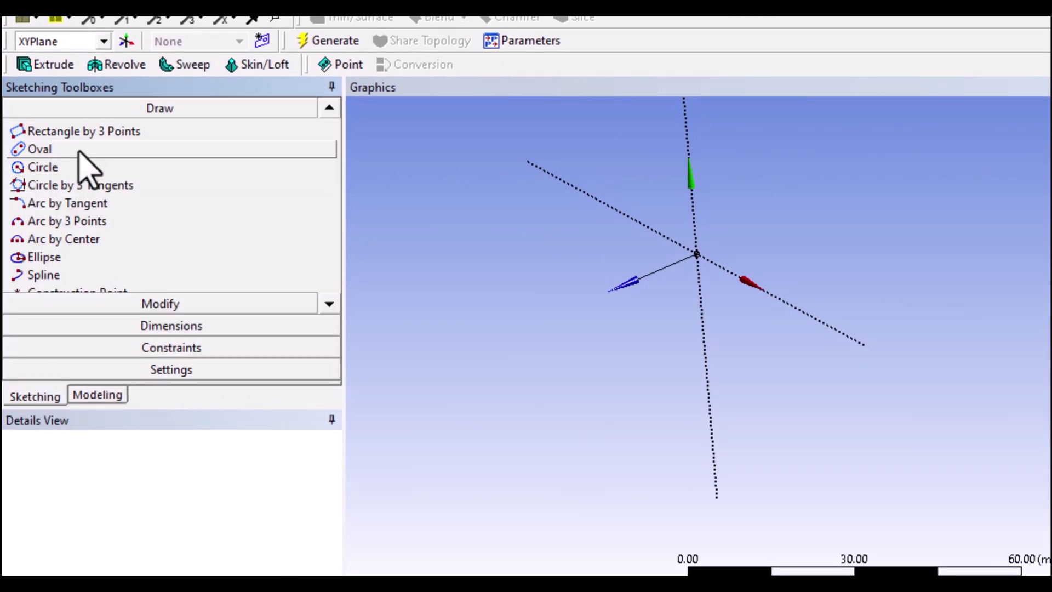
left_click(157, 167)
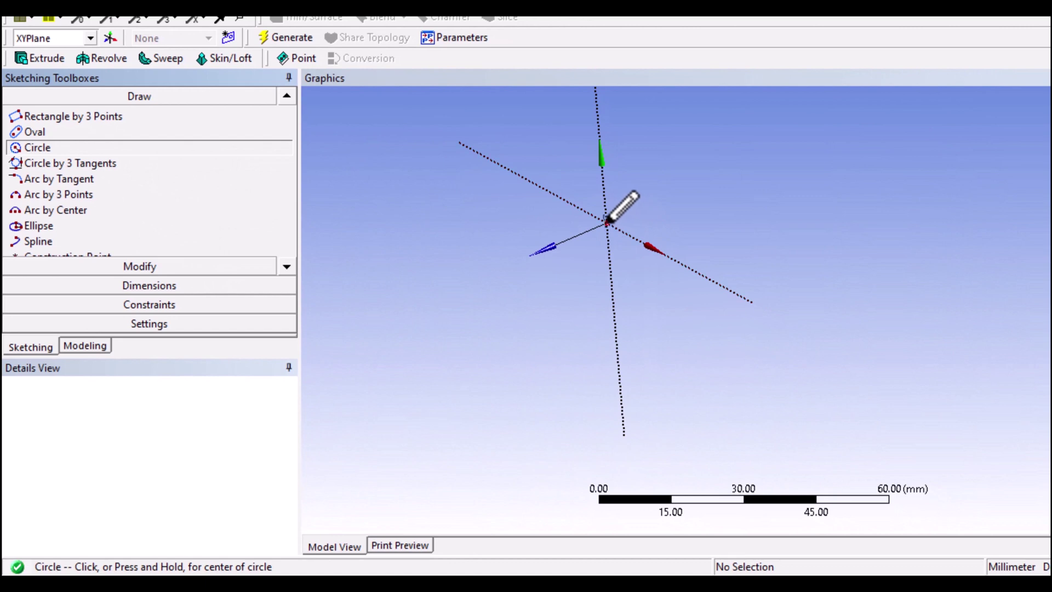
left_click(607, 222)
left_click(642, 270)
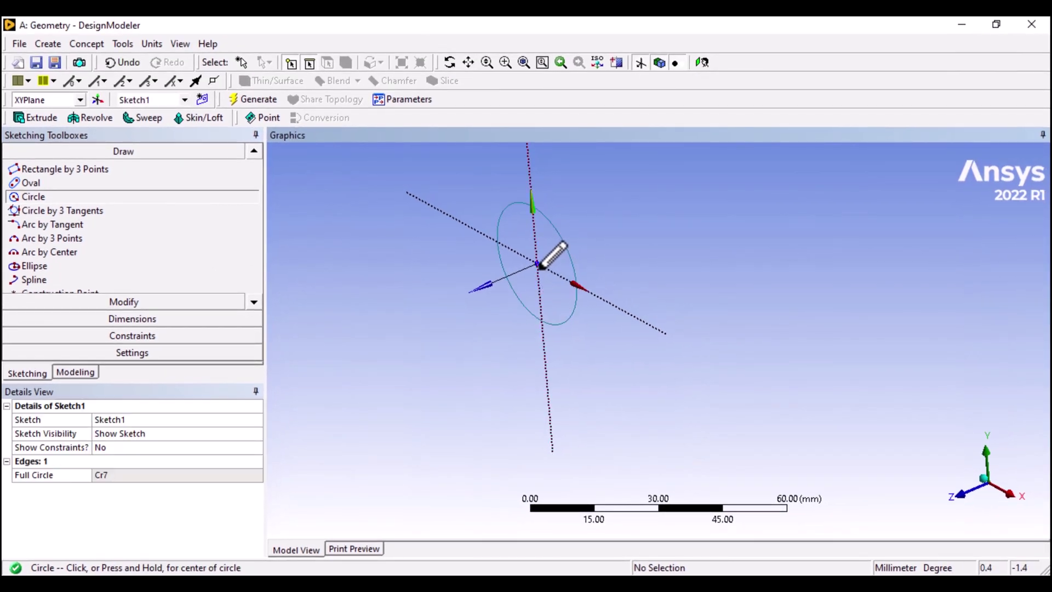
left_click(537, 263)
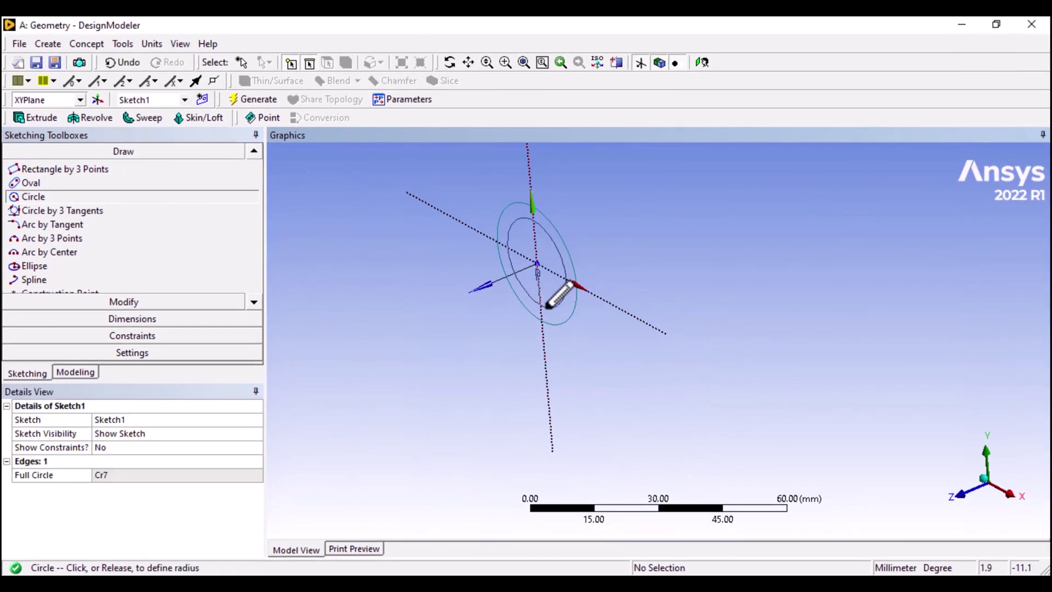
left_click(559, 299)
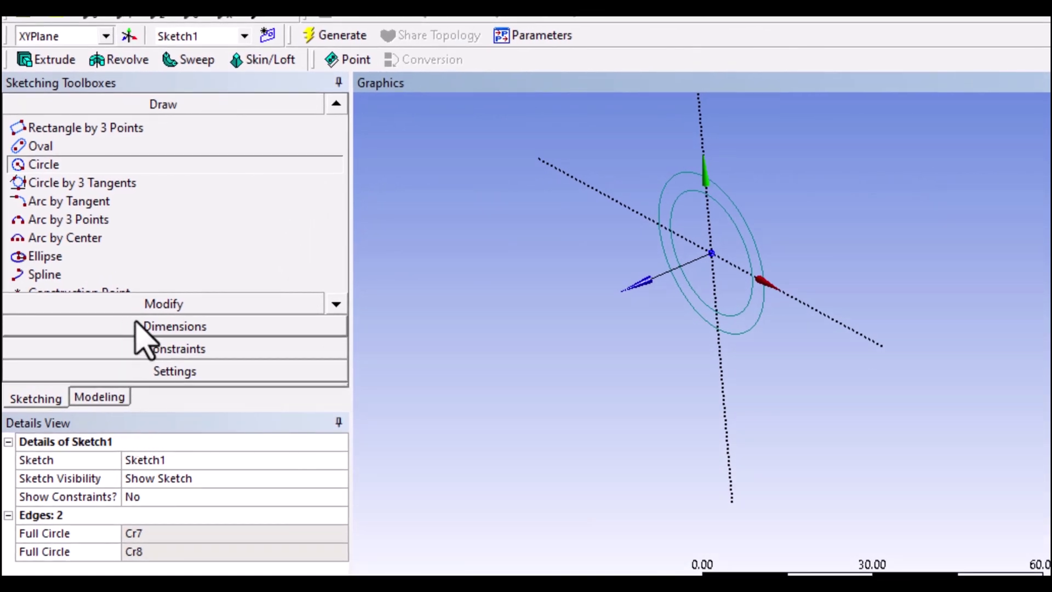
Add a diameter dimension to the outer circle and another to the inner circle.
left_click(134, 324)
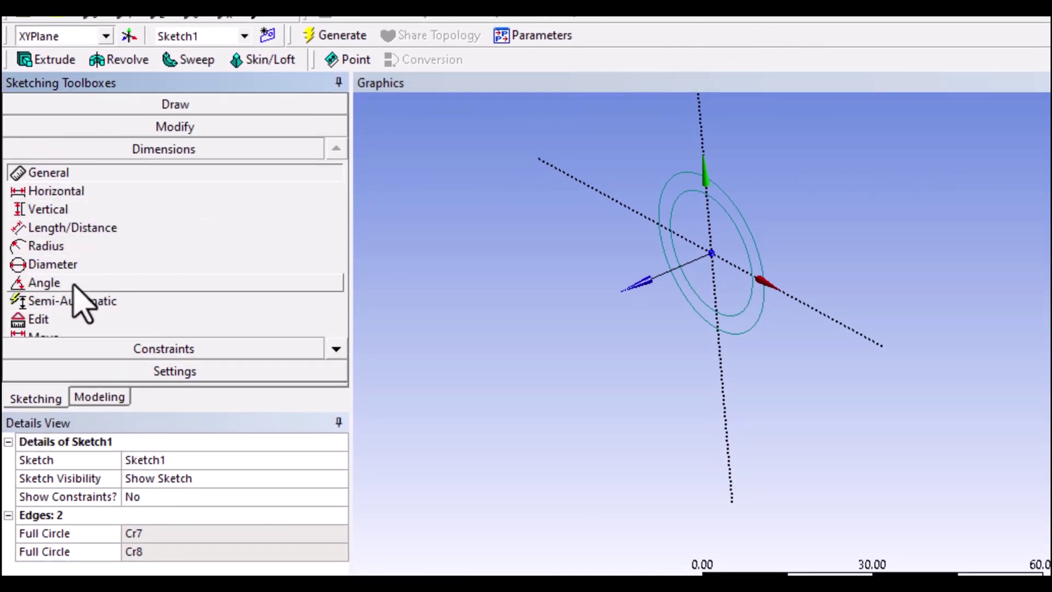
left_click(28, 264)
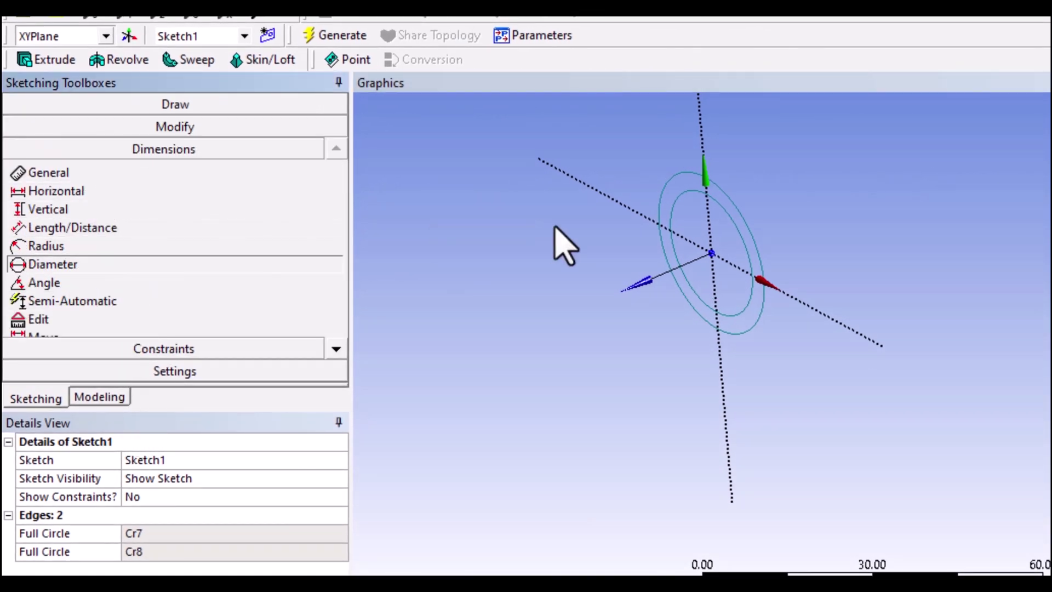
left_click(688, 176)
left_click(630, 140)
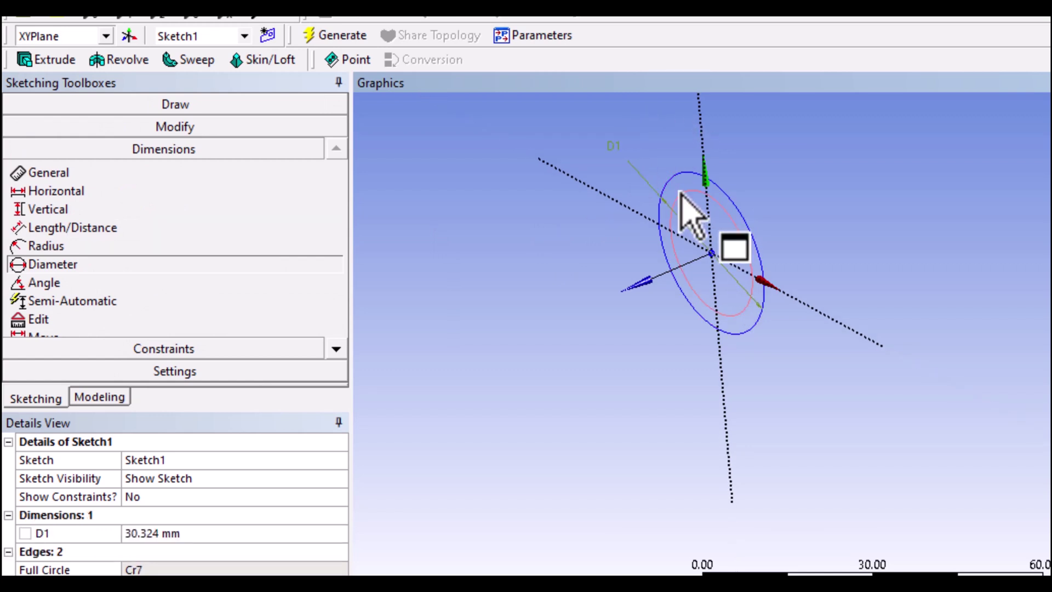
left_click(683, 193)
left_click(671, 134)
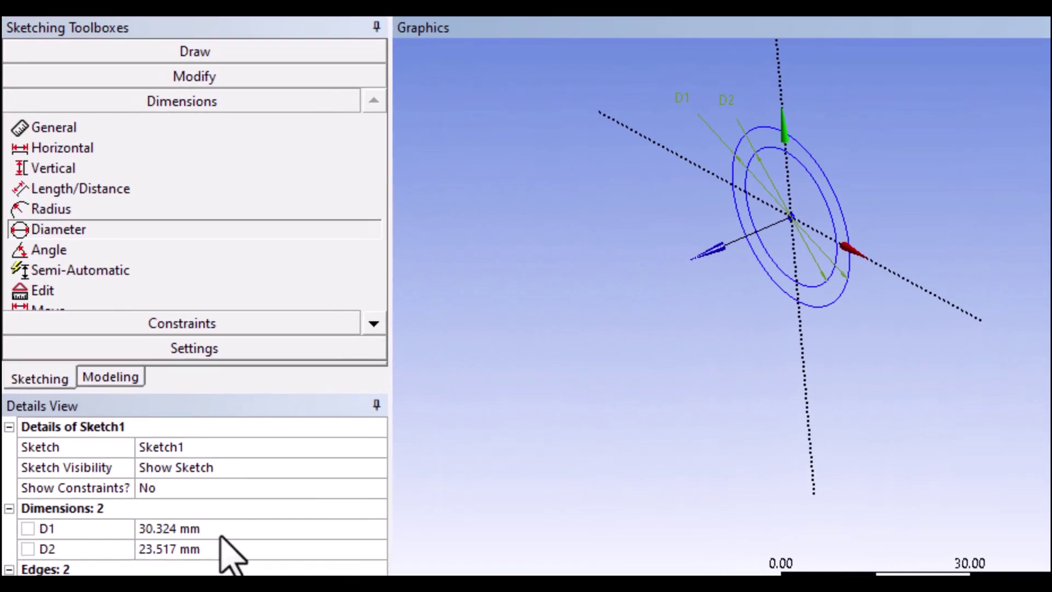
Set the inner circle's diameter to 15 mm and the outer circle's diameter to 17 mm.
left_click(232, 527)
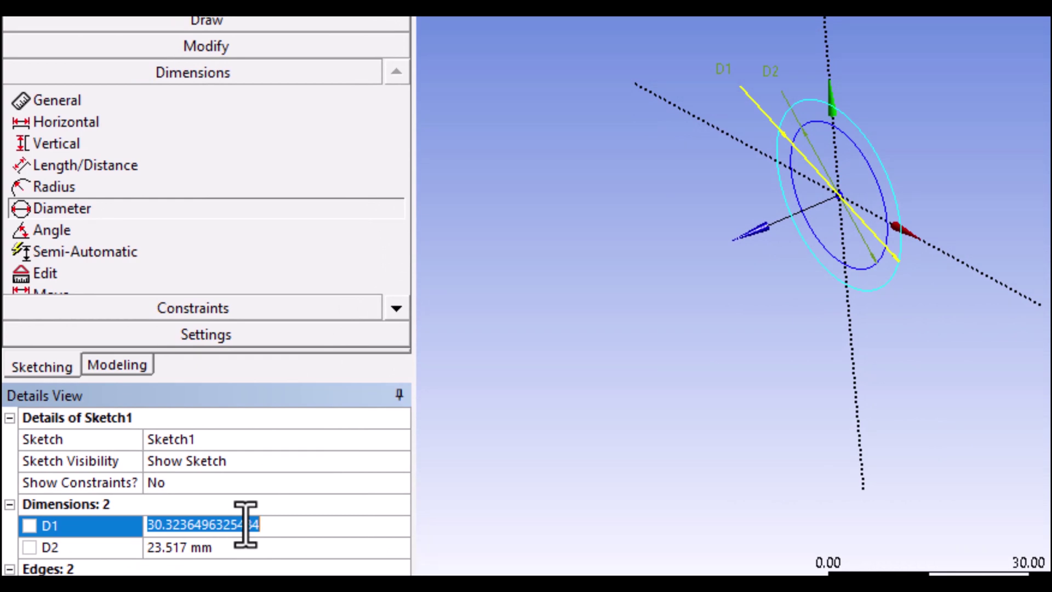
left_click(252, 547)
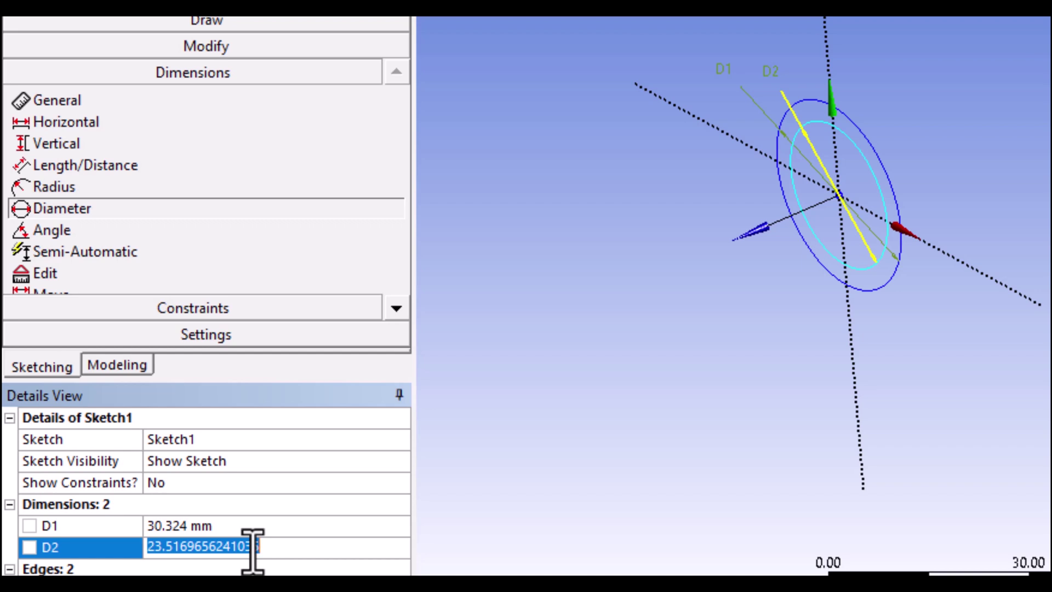
type("15")
key("Return")
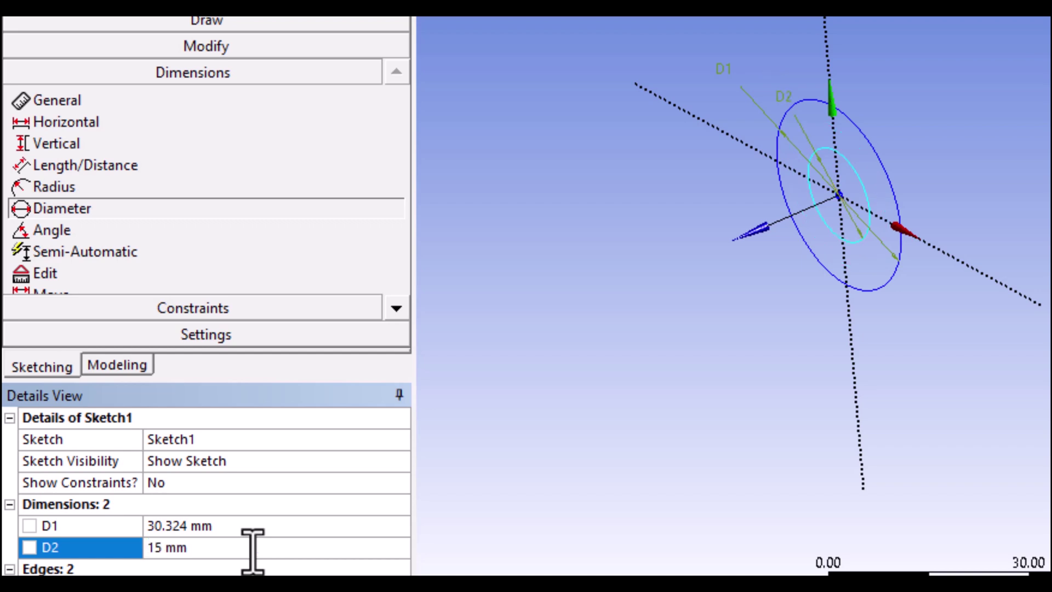
left_click(264, 524)
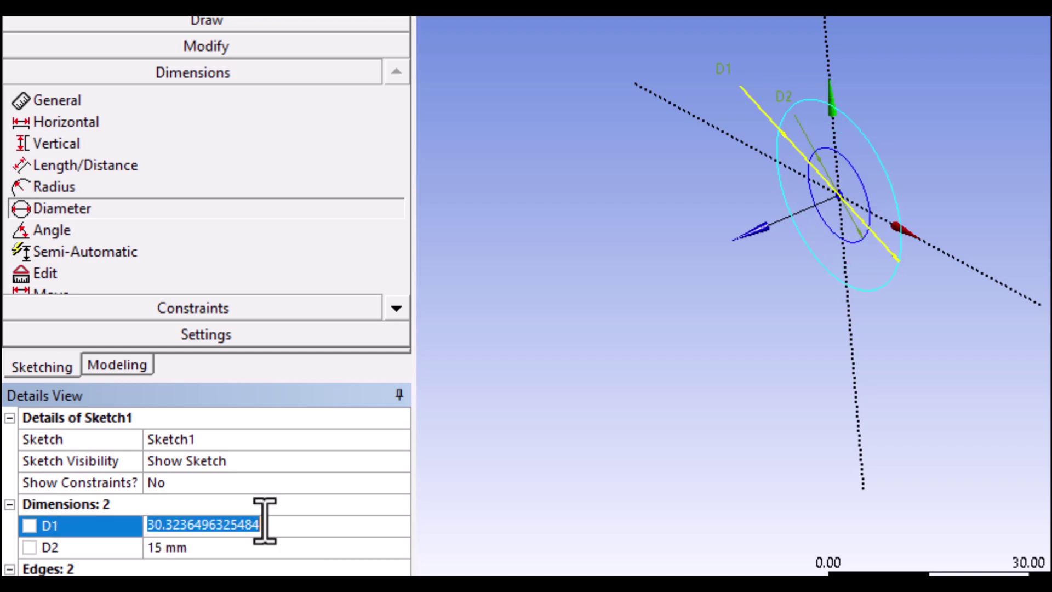
type("17")
key("Return")
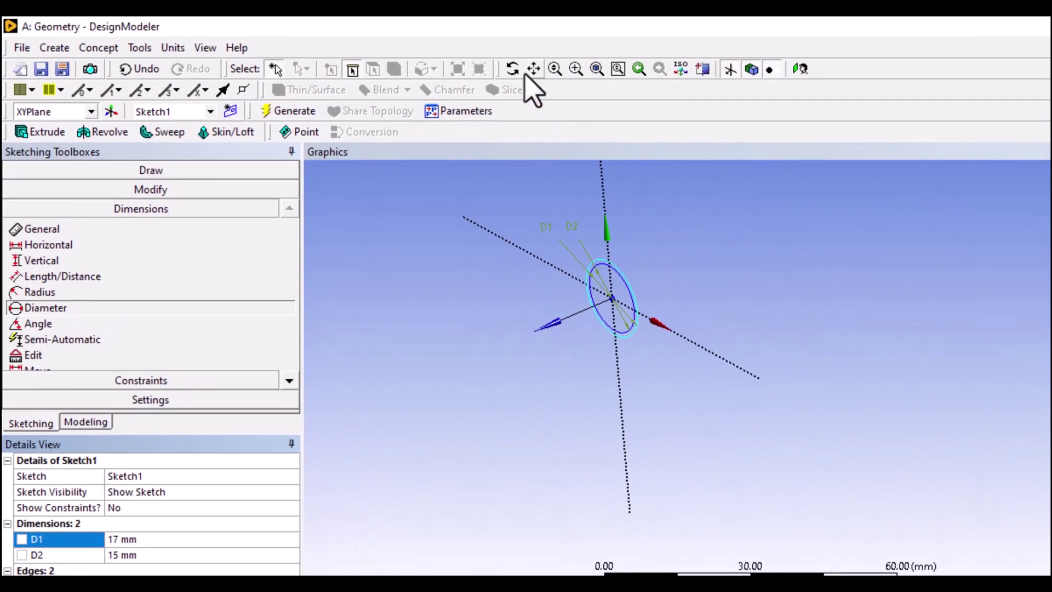
Set the inner circle's diameter to 10 mm and the outer circle's diameter to 13 mm.
left_click(534, 68)
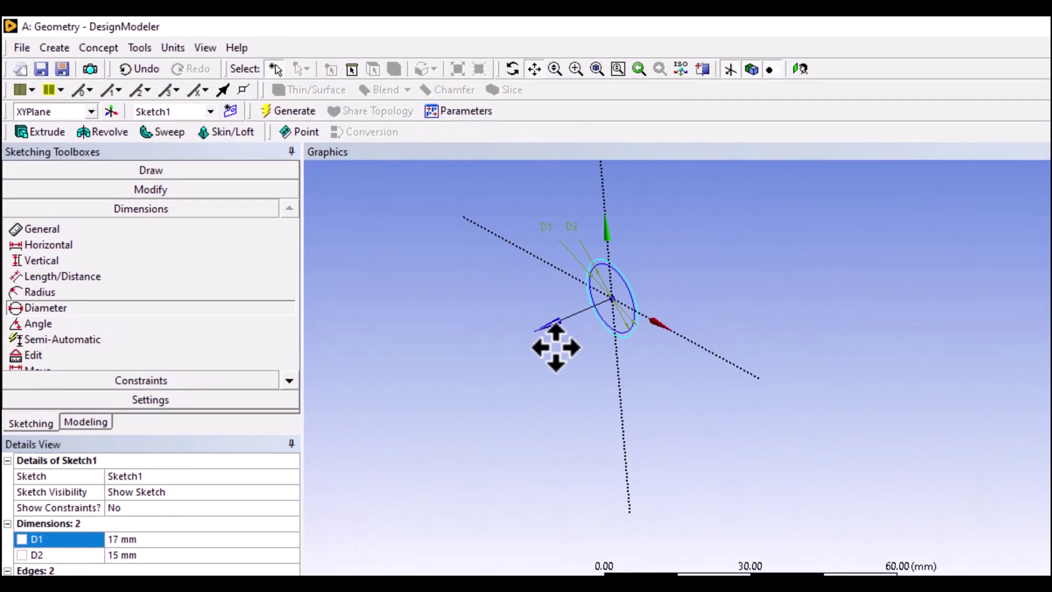
mouse_move(623, 359)
left_mouse_down()
mouse_move(623, 422)
mouse_move(614, 406)
left_mouse_up()
scroll(629, 418, "up", 5)
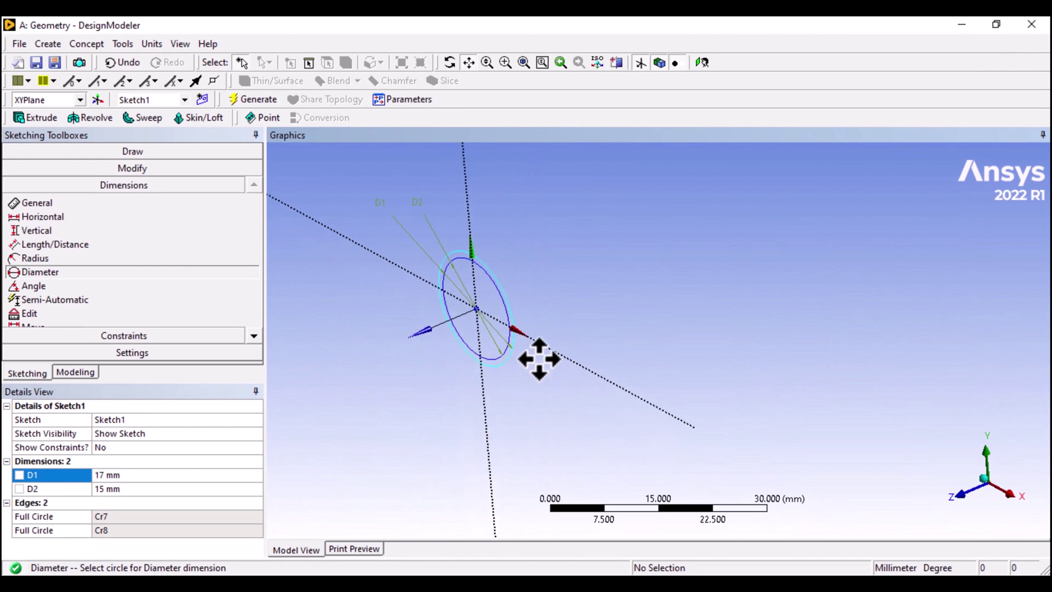
left_click_drag(539, 359, 597, 312)
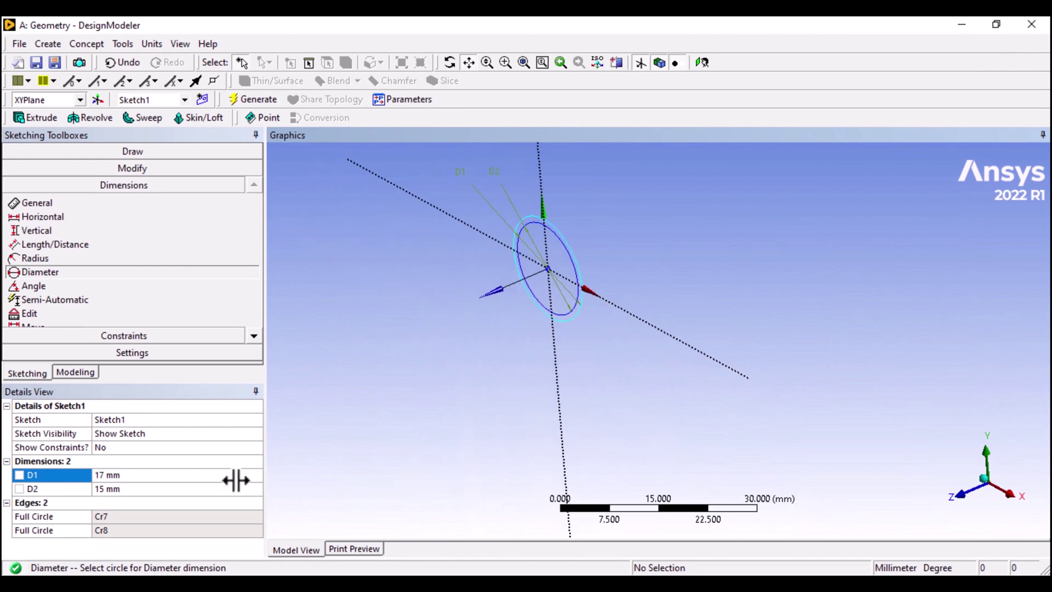
left_click(155, 489)
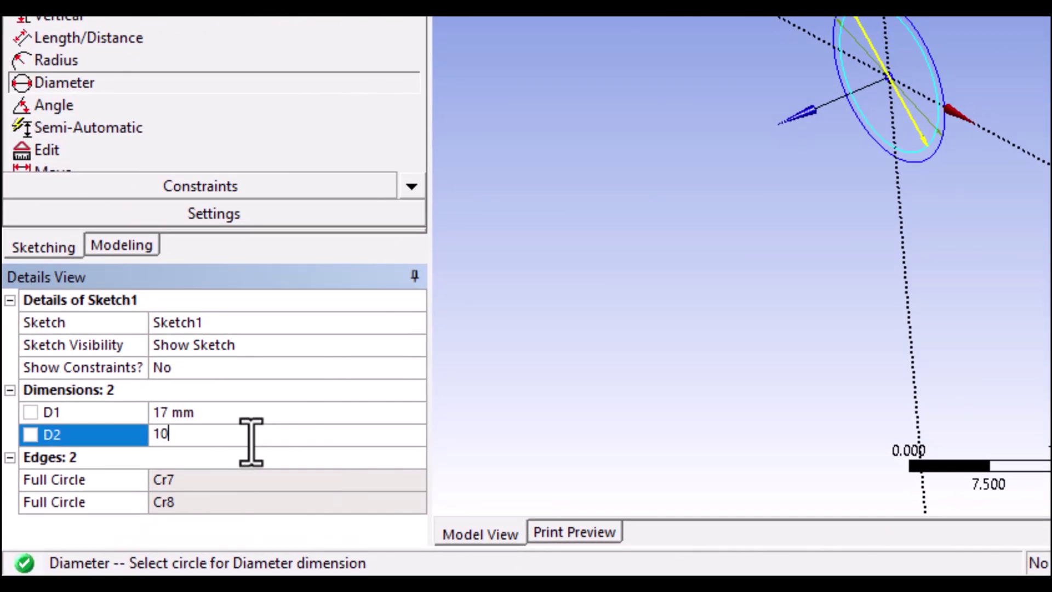
type("10")
key("Return")
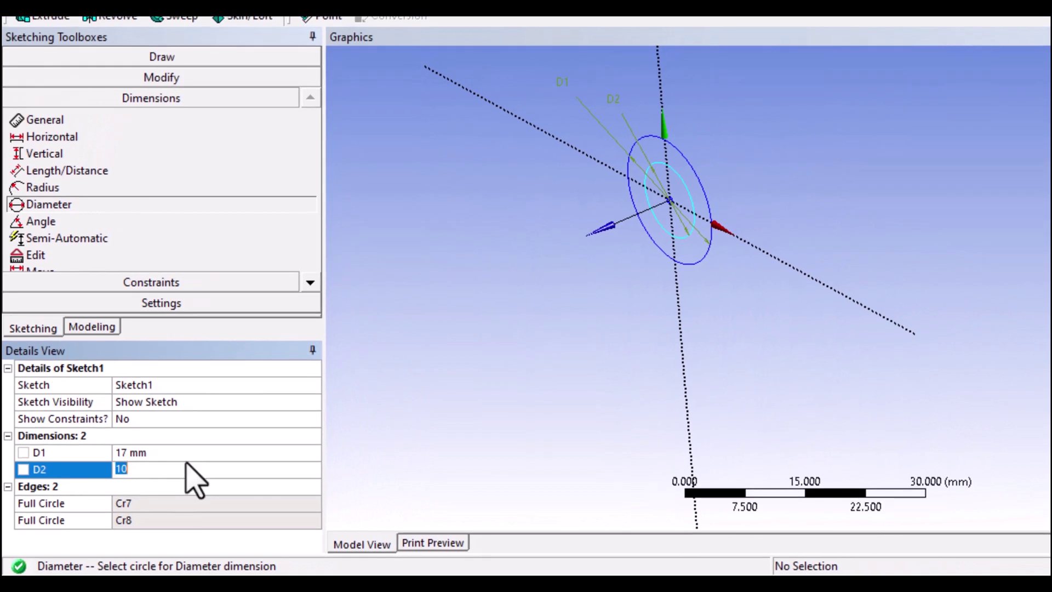
key("shift+Tab")
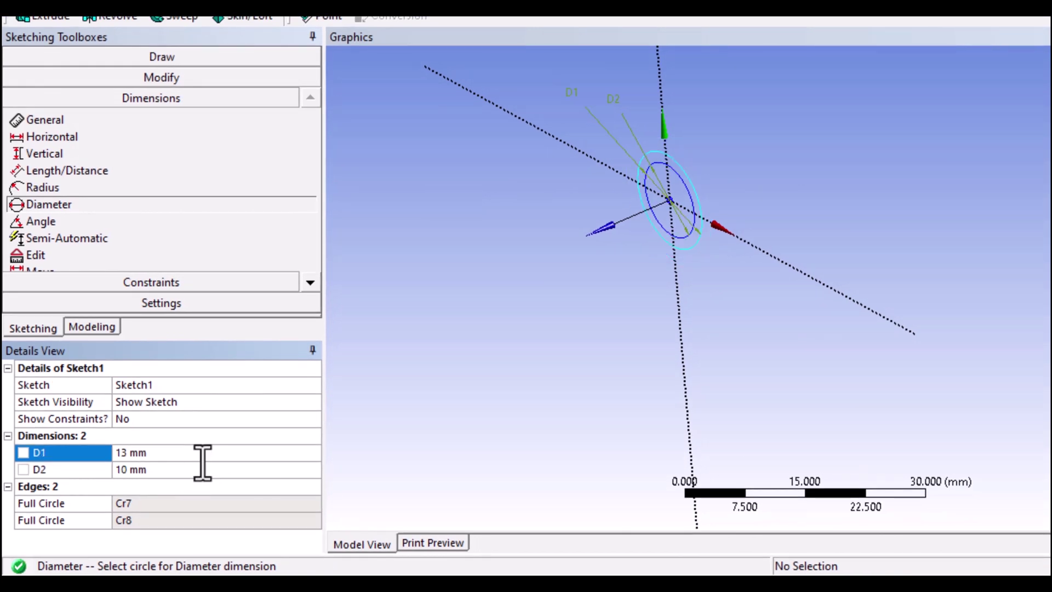
mouse_move(665, 228)
middle_mouse_down()
mouse_move(597, 228)
mouse_move(617, 252)
middle_mouse_up()
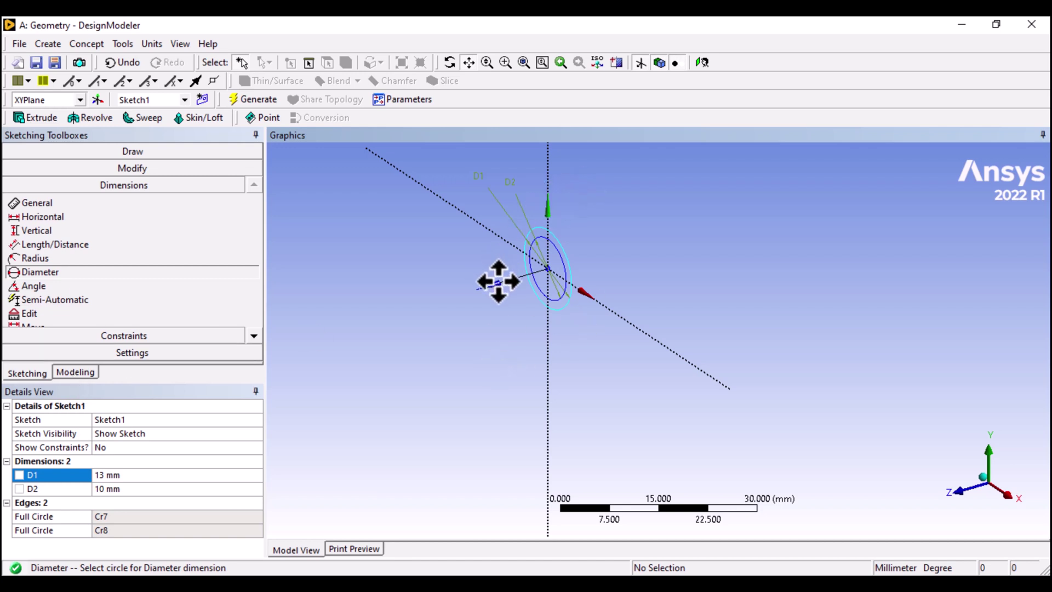
Sketch a straight line about 102 mm long on the YZPlane, from the origin along the negative Z axis.
left_click(76, 372)
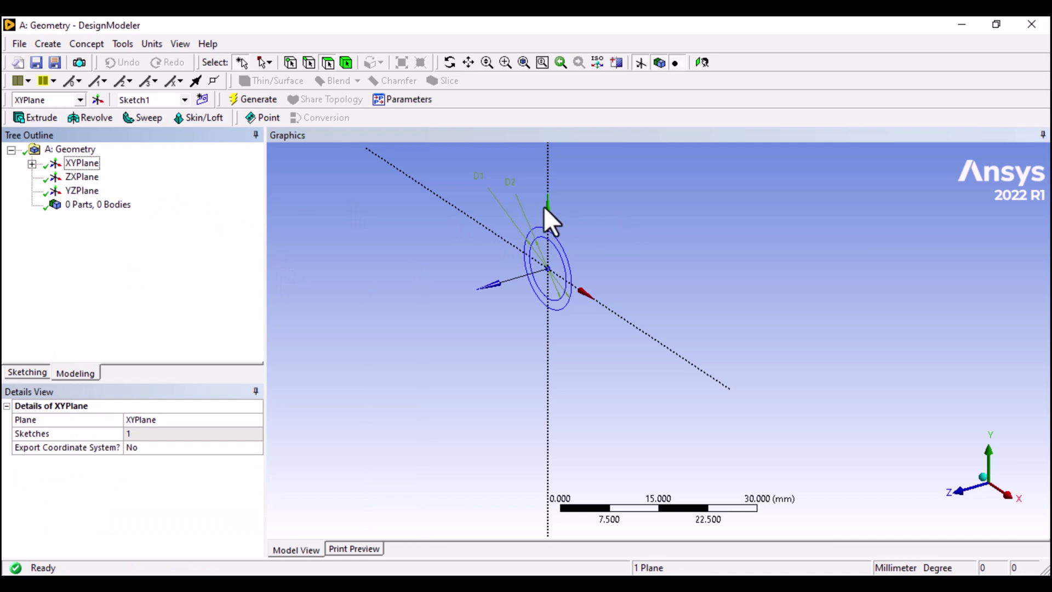
left_click(82, 191)
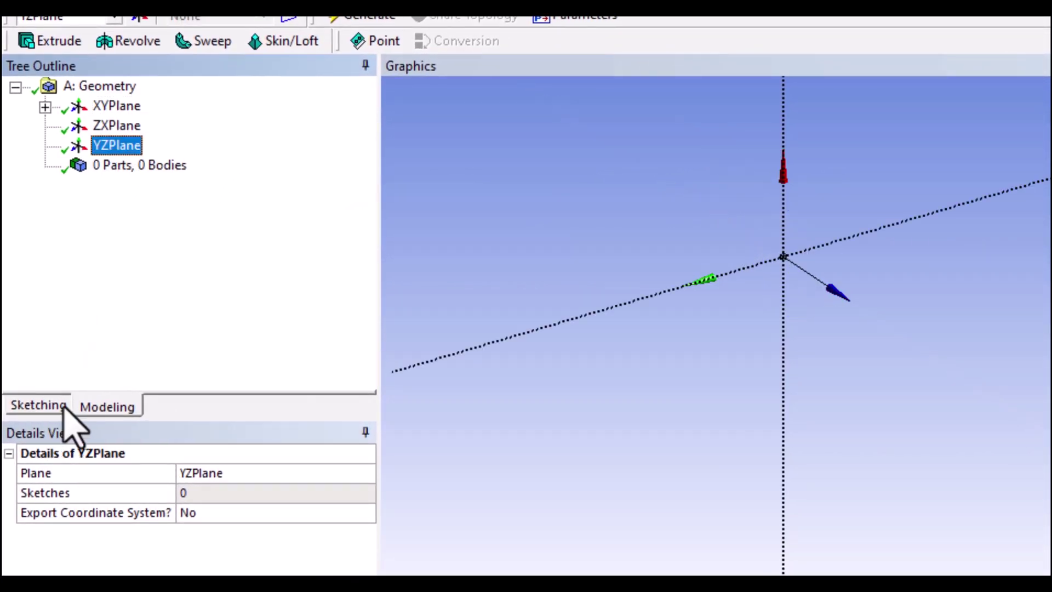
left_click(53, 407)
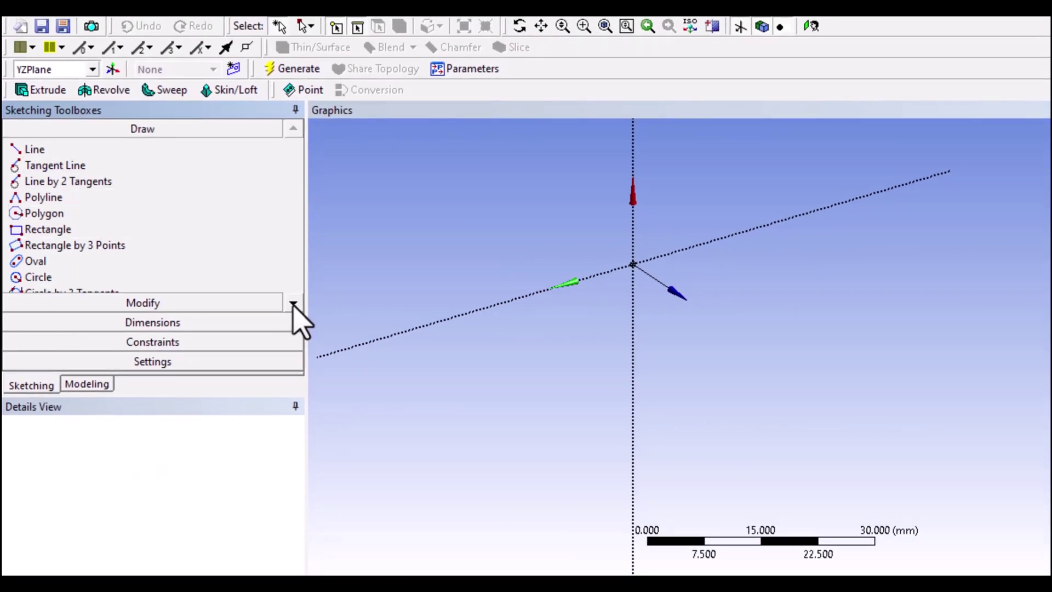
left_click(42, 153)
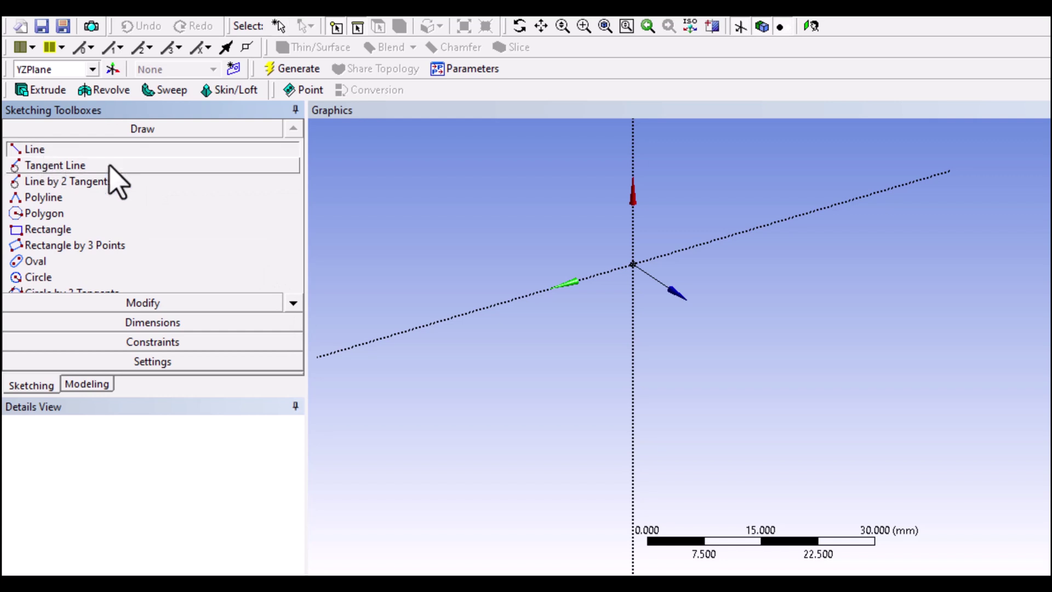
left_click(632, 262)
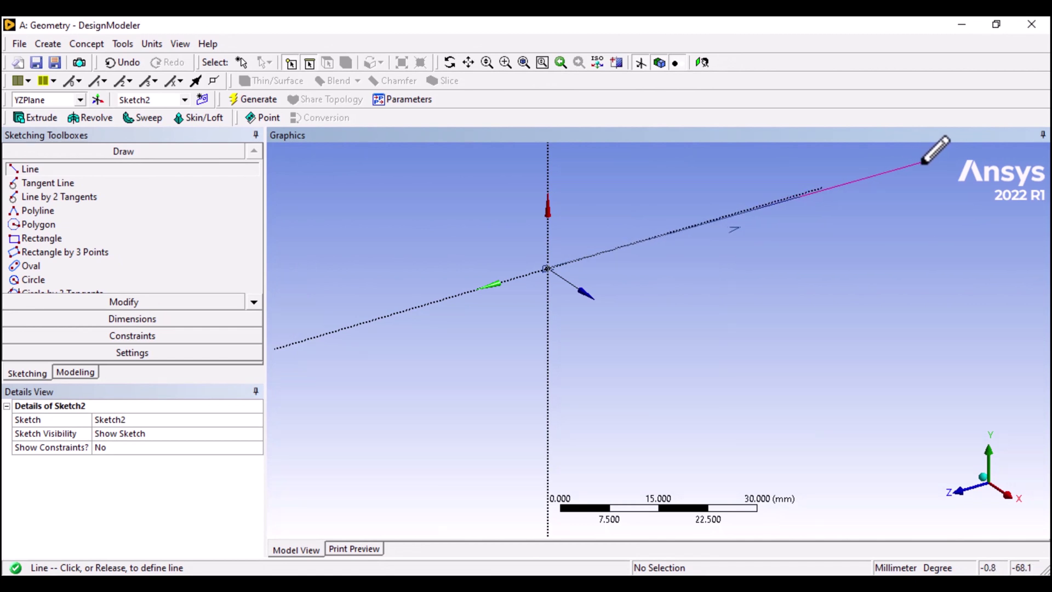
scroll(916, 155, "down", 4)
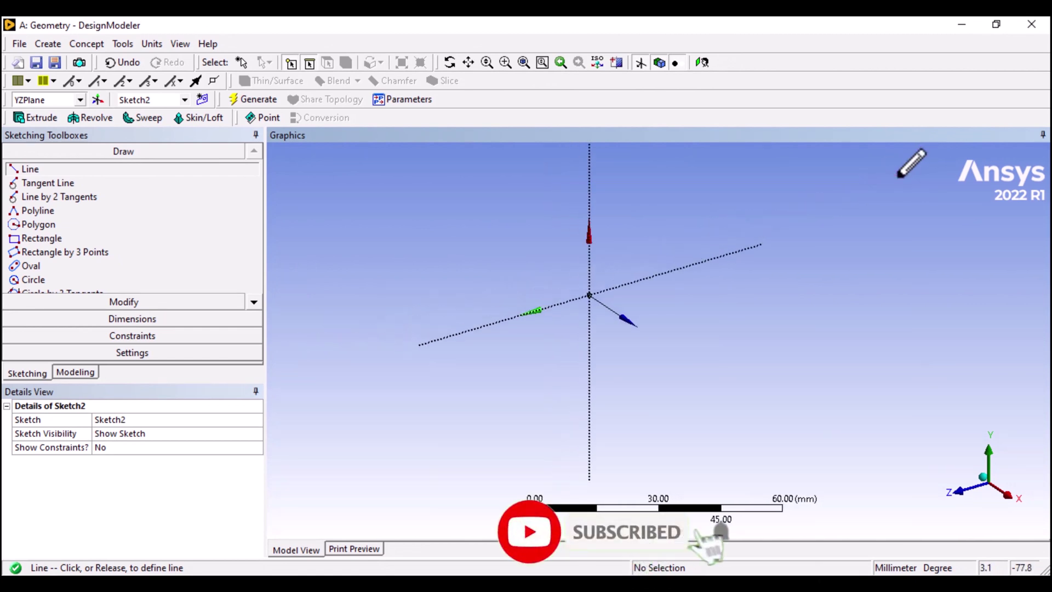
left_click(936, 193)
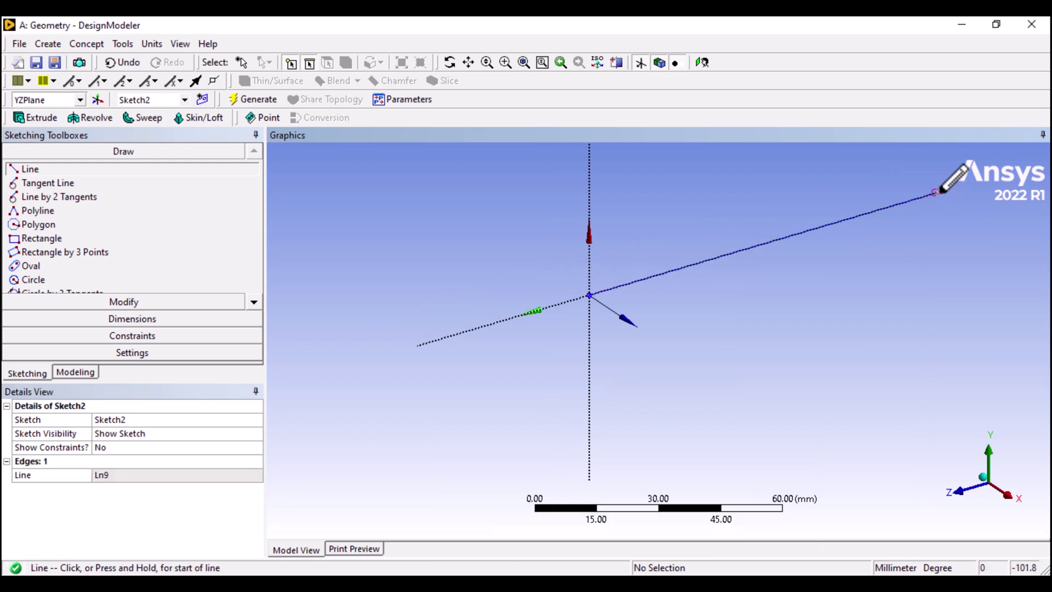
Sketch a diagonal line from the first line's end to the vertical axis about 51 mm below the origin, then a parallel line about 104 mm long.
left_click(936, 193)
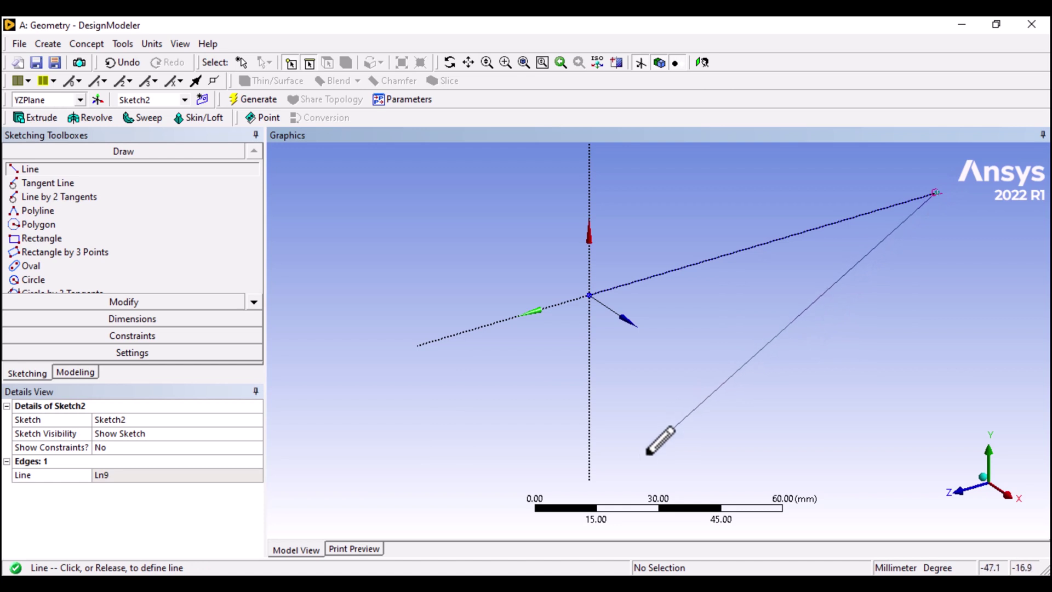
scroll(646, 455, "down", 1)
scroll(647, 441, "down", 1)
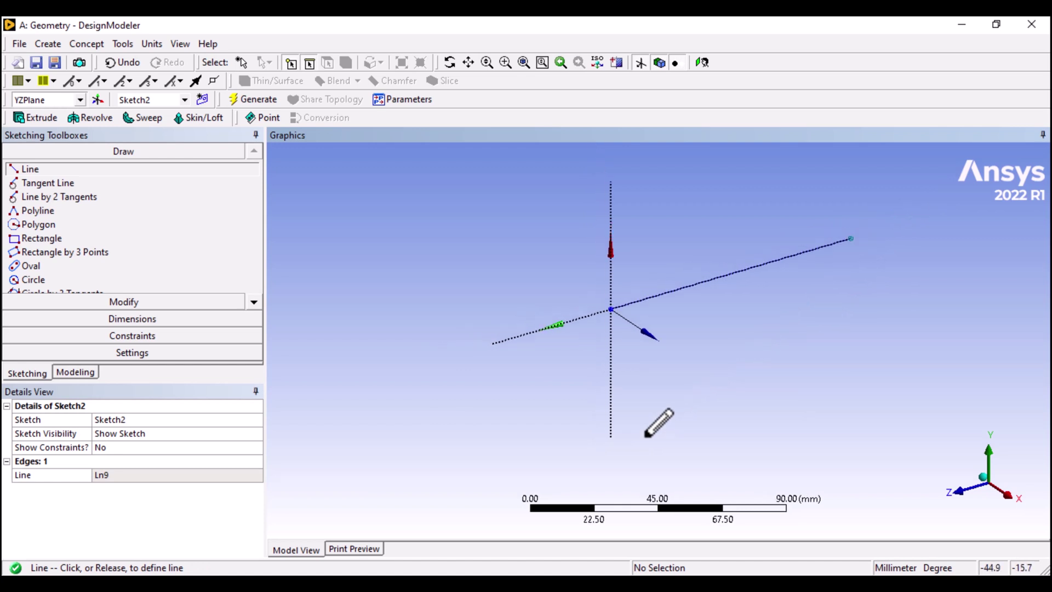
left_click(611, 438)
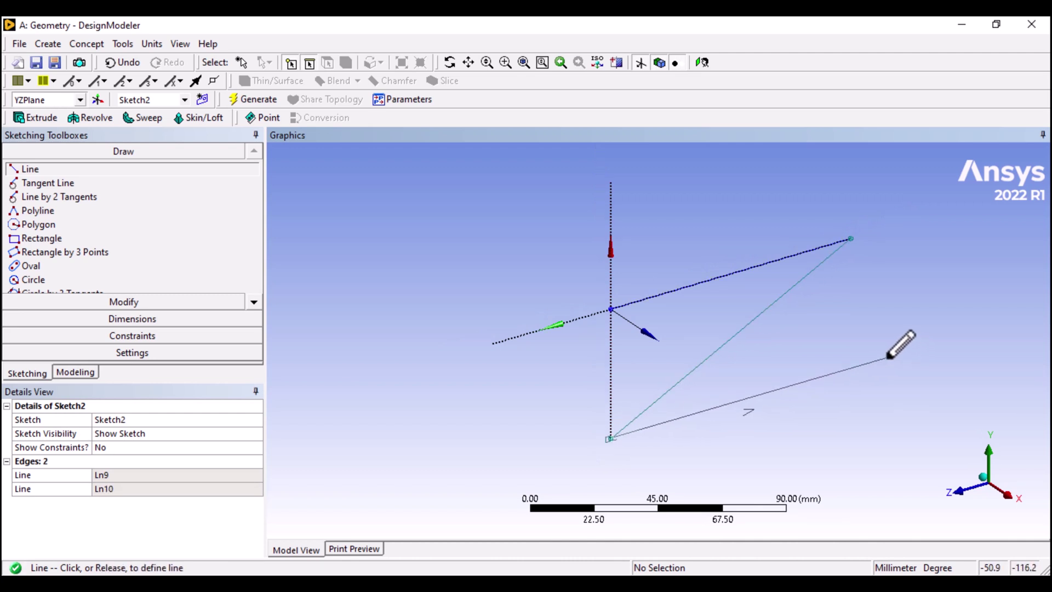
left_click(860, 362)
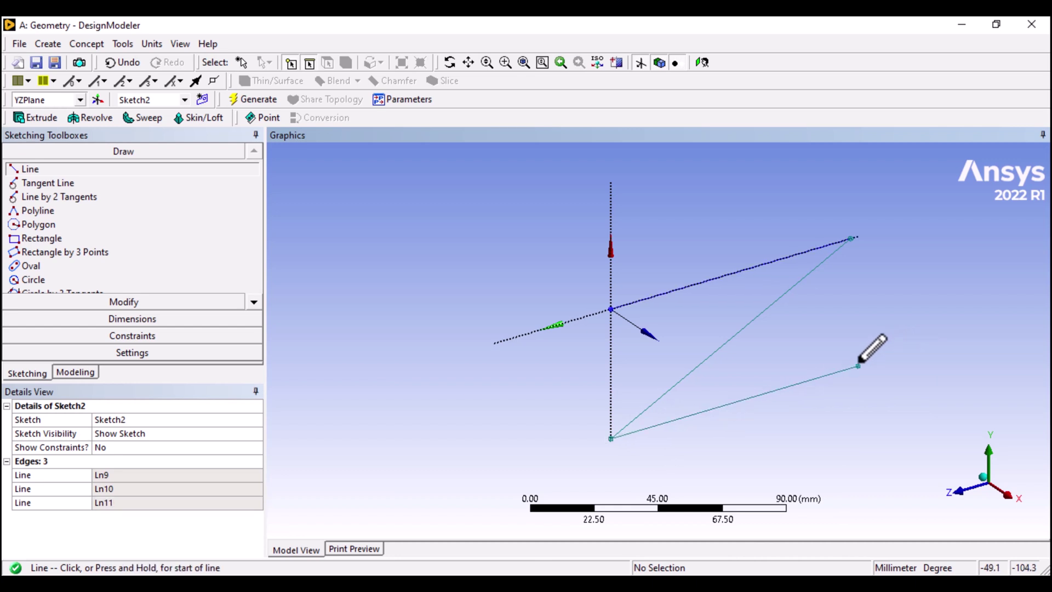
Sketch a flexible open-end spline from the lower line's free end, curving outward, down and back in a U shape.
left_click(468, 62)
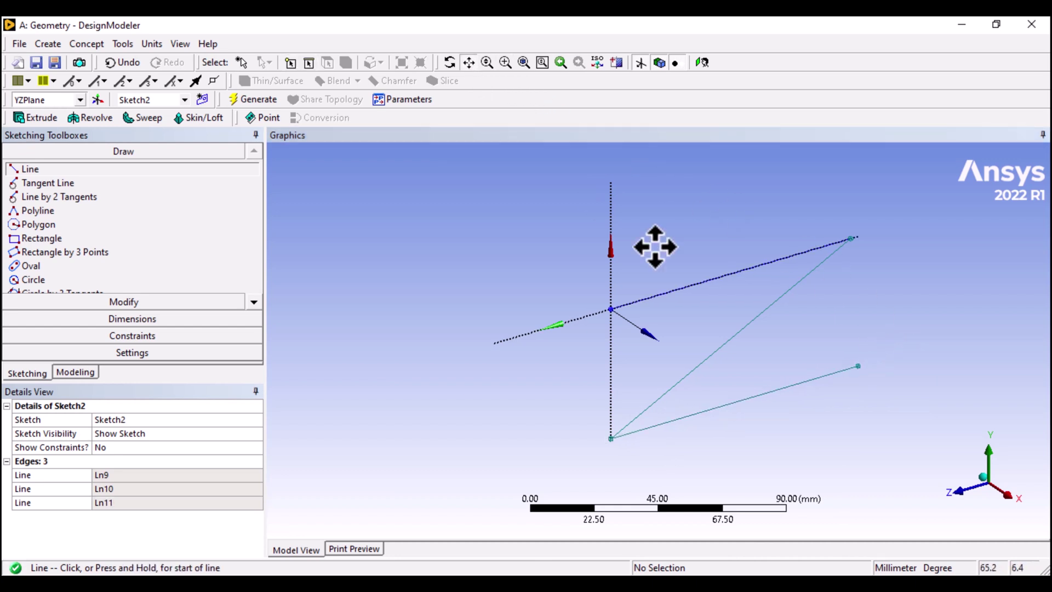
mouse_move(703, 302)
left_mouse_down()
mouse_move(619, 212)
mouse_move(603, 218)
left_mouse_up()
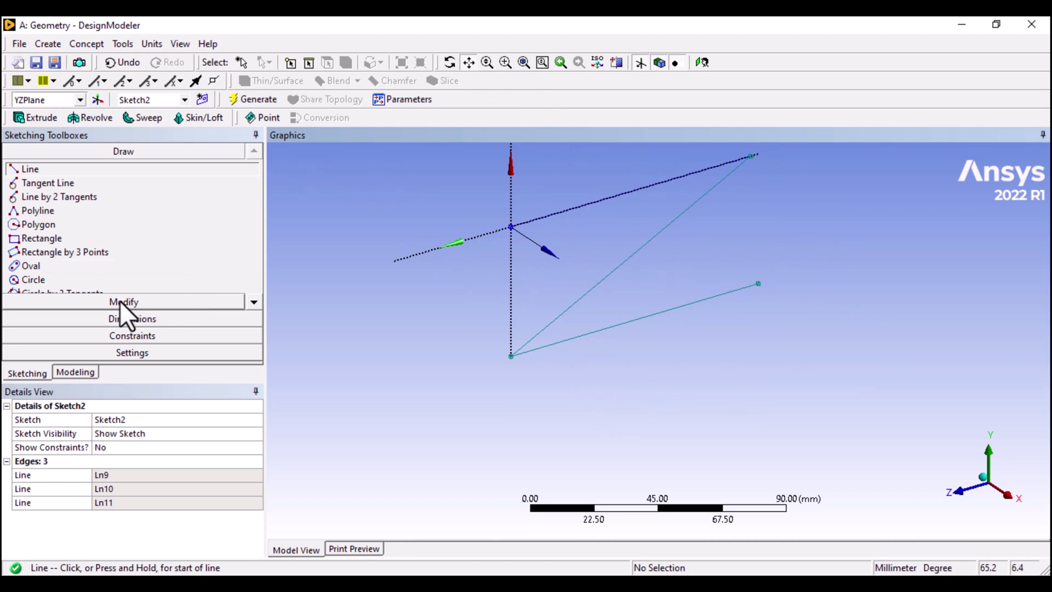
left_click(254, 302)
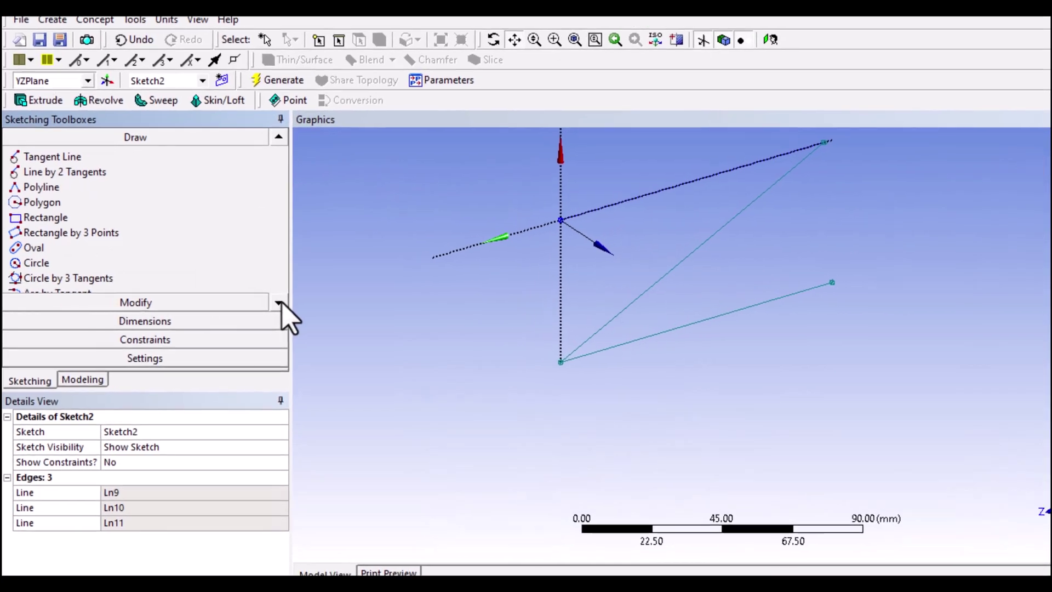
left_click(279, 303)
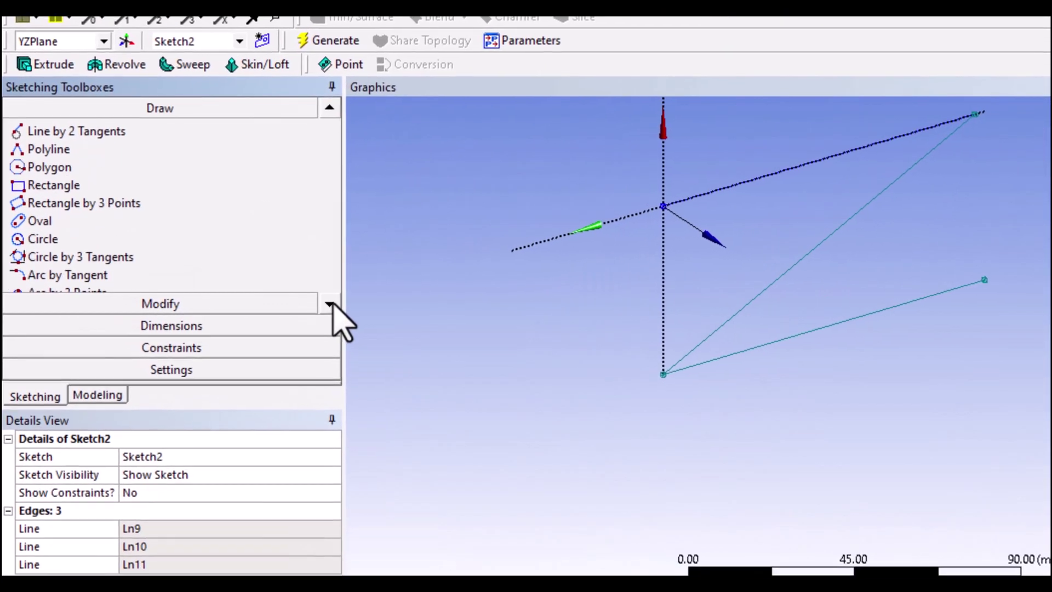
left_click(278, 303)
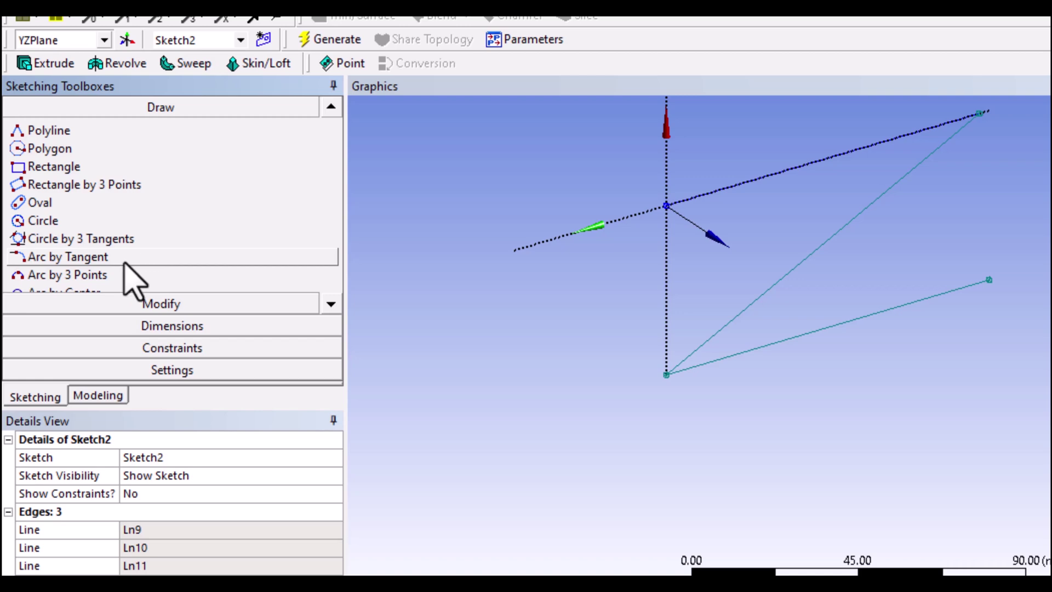
left_click(331, 305)
left_click(330, 305)
left_click(330, 305)
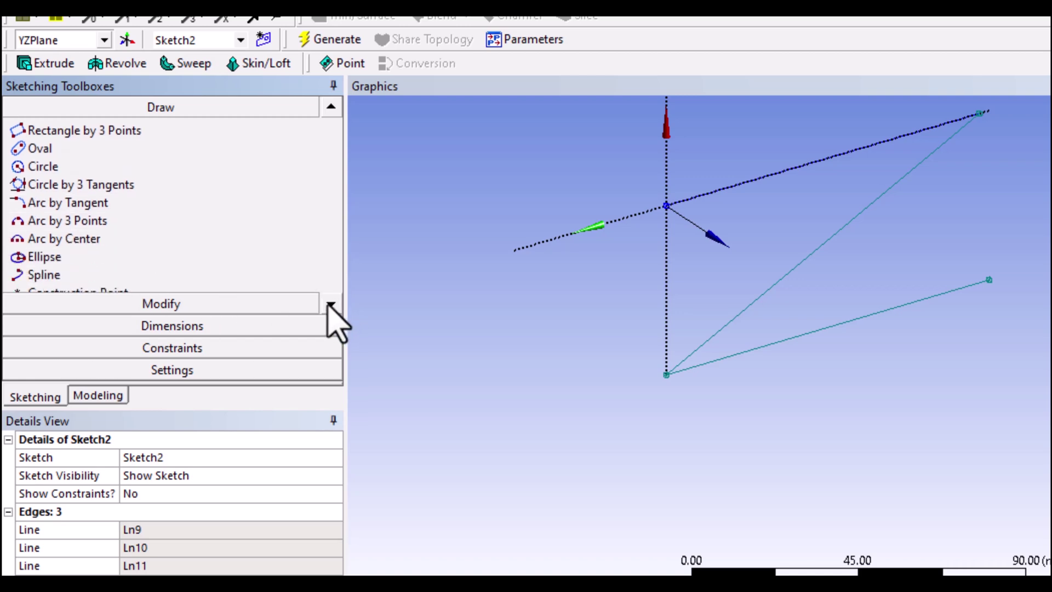
left_click(331, 304)
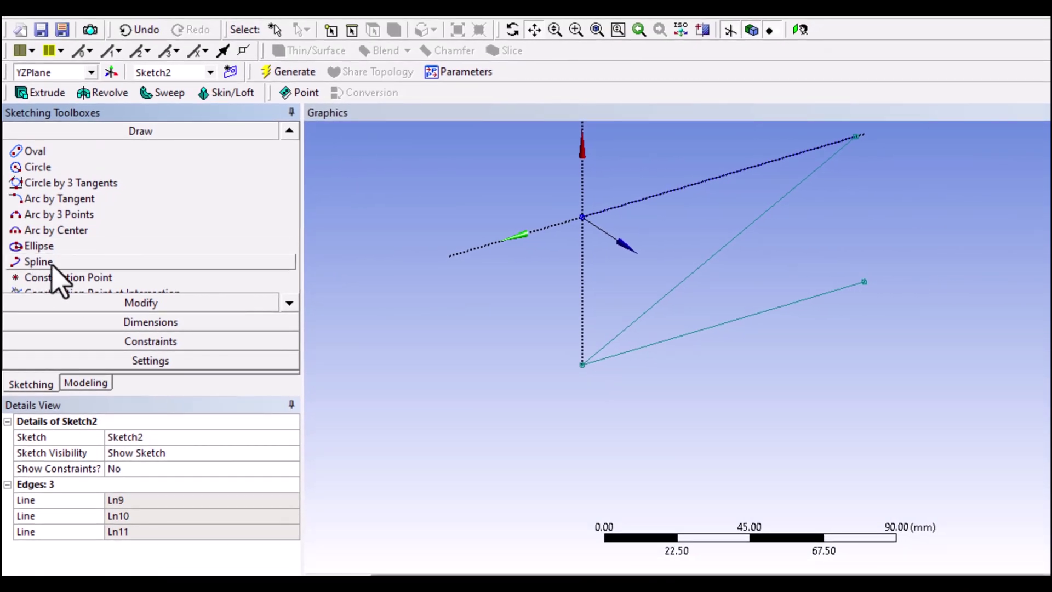
left_click(41, 266)
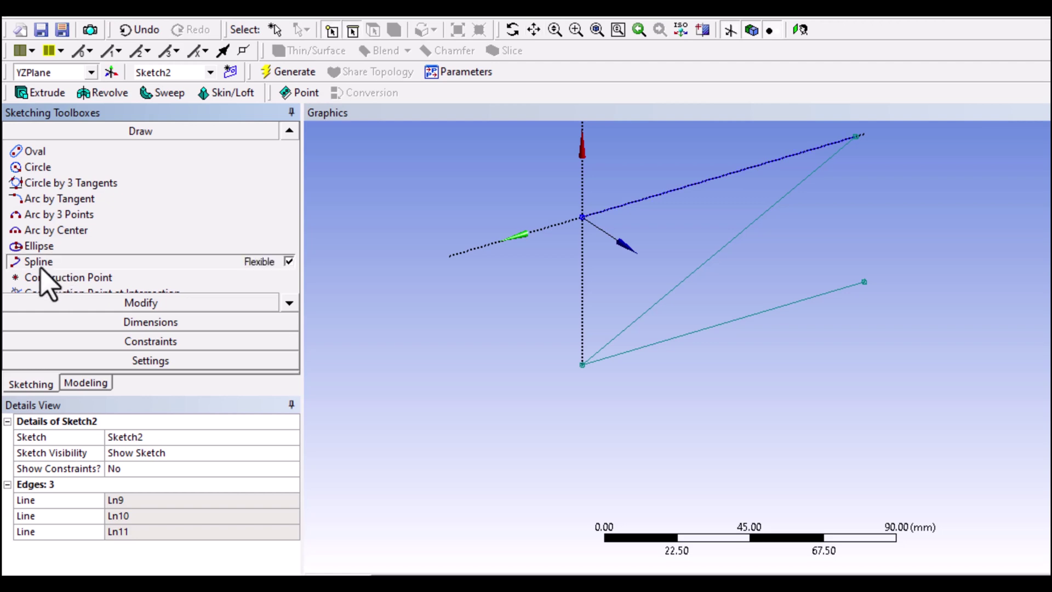
left_click(863, 282)
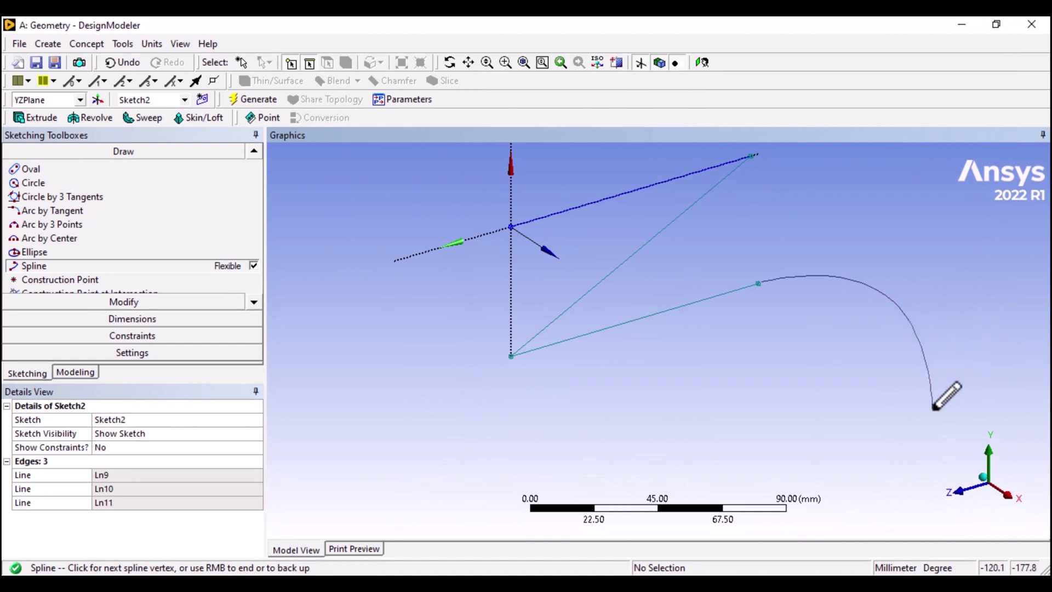
left_click(941, 437)
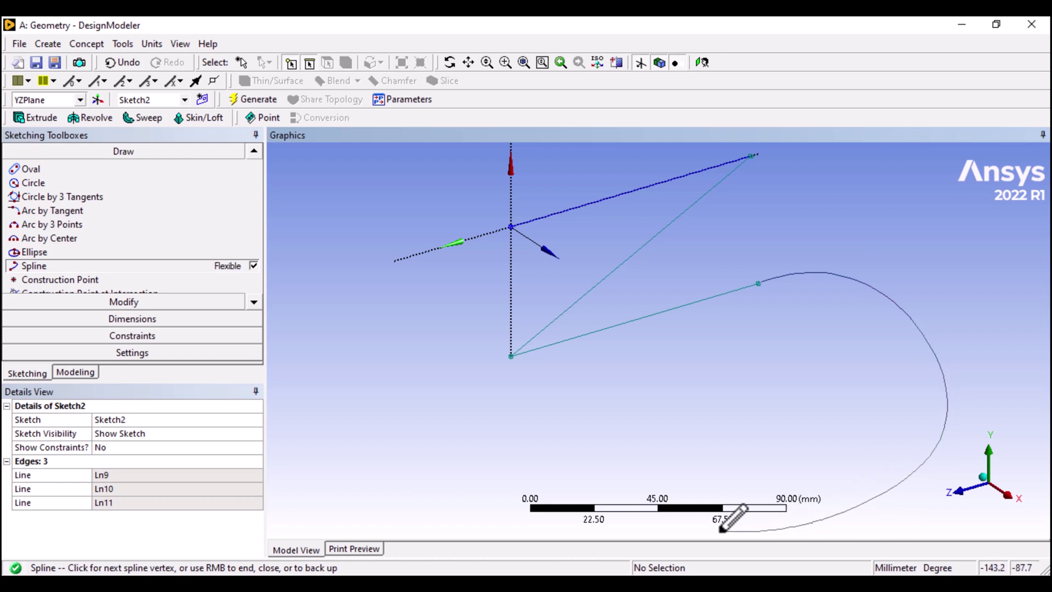
scroll(723, 529, "up", 1)
scroll(723, 529, "down", 1)
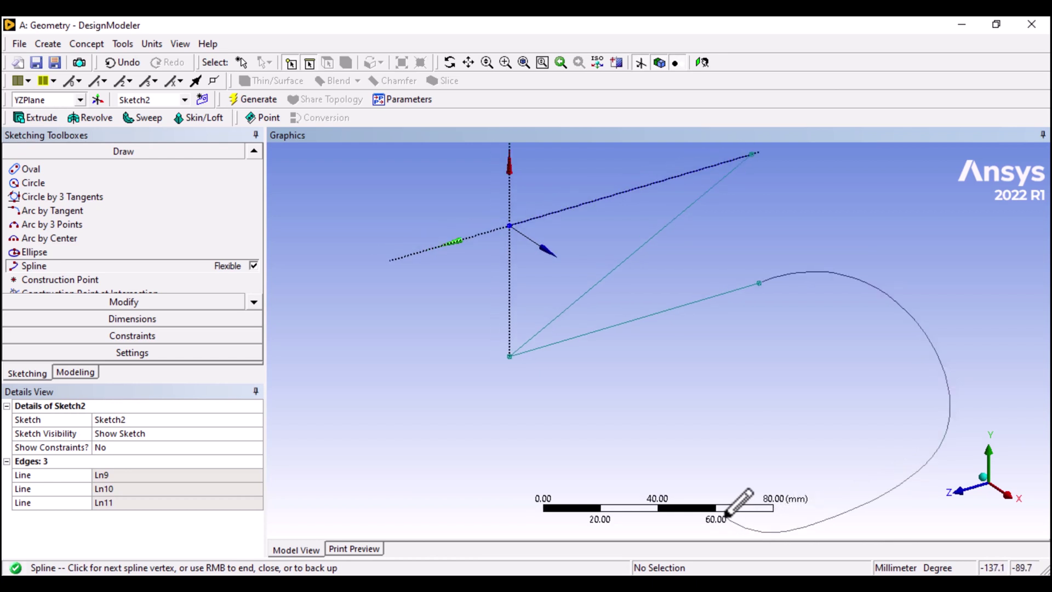
scroll(729, 509, "down", 2)
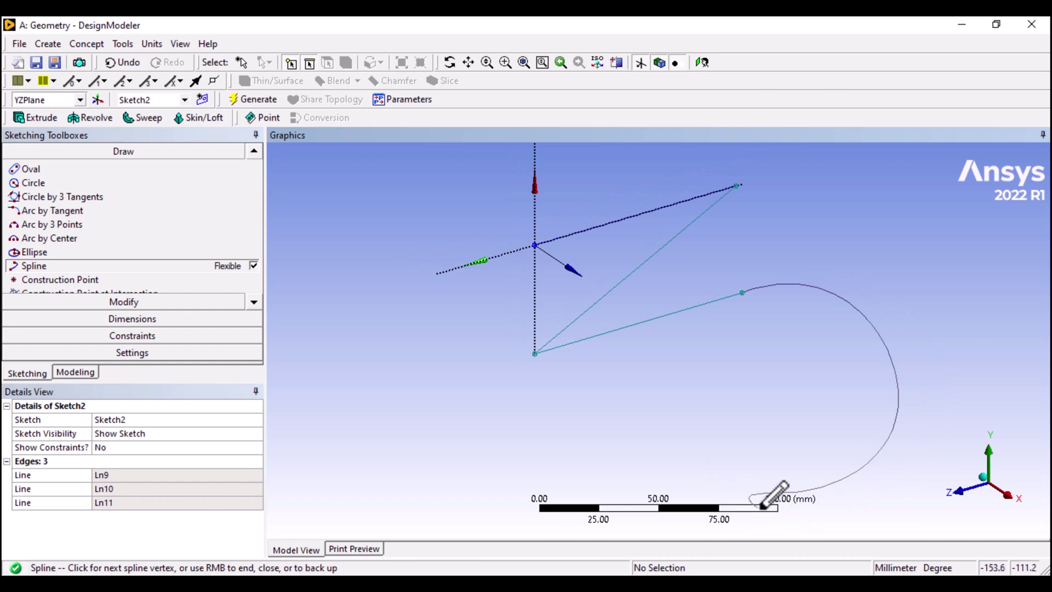
right_click(711, 482)
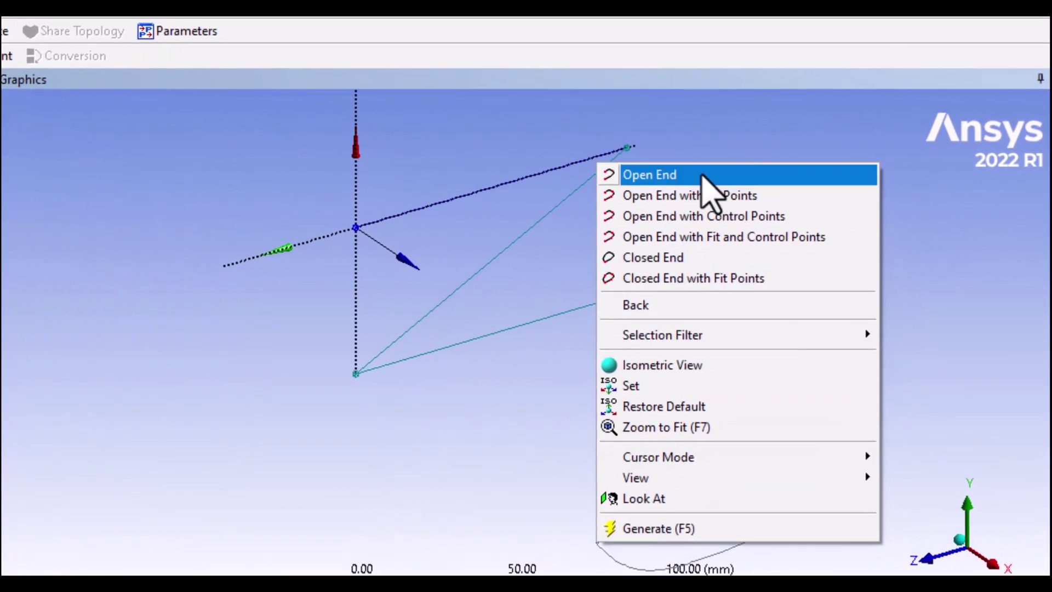
left_click(702, 176)
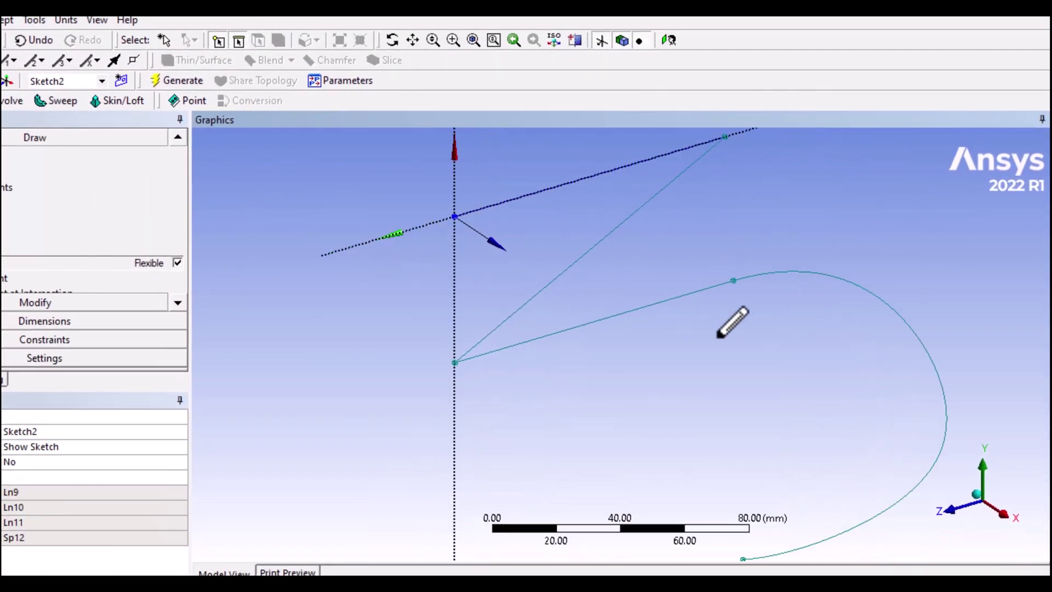
scroll(733, 323, "down", 2)
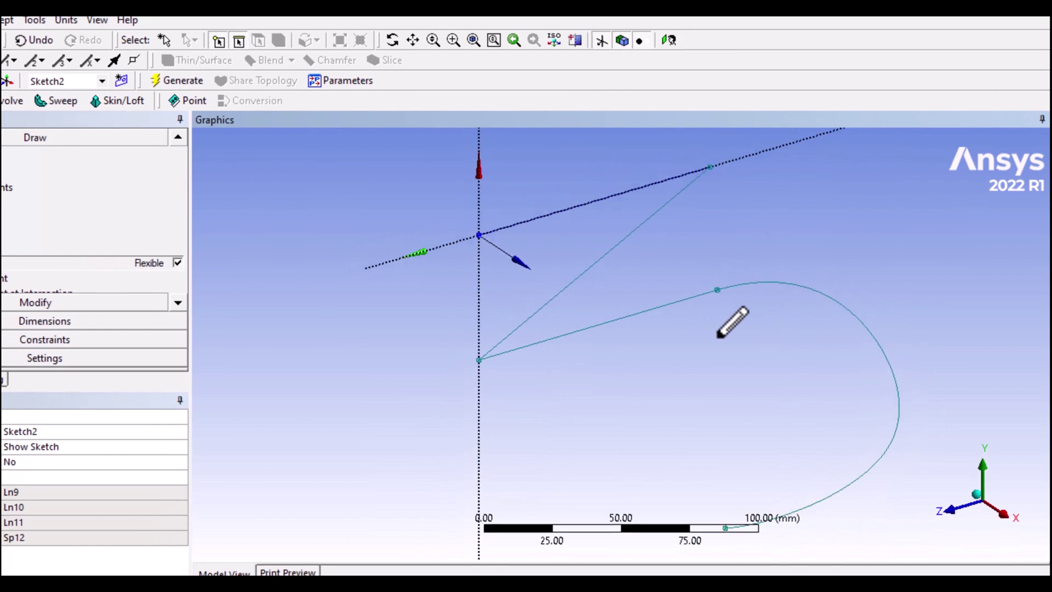
scroll(718, 335, "down", 2)
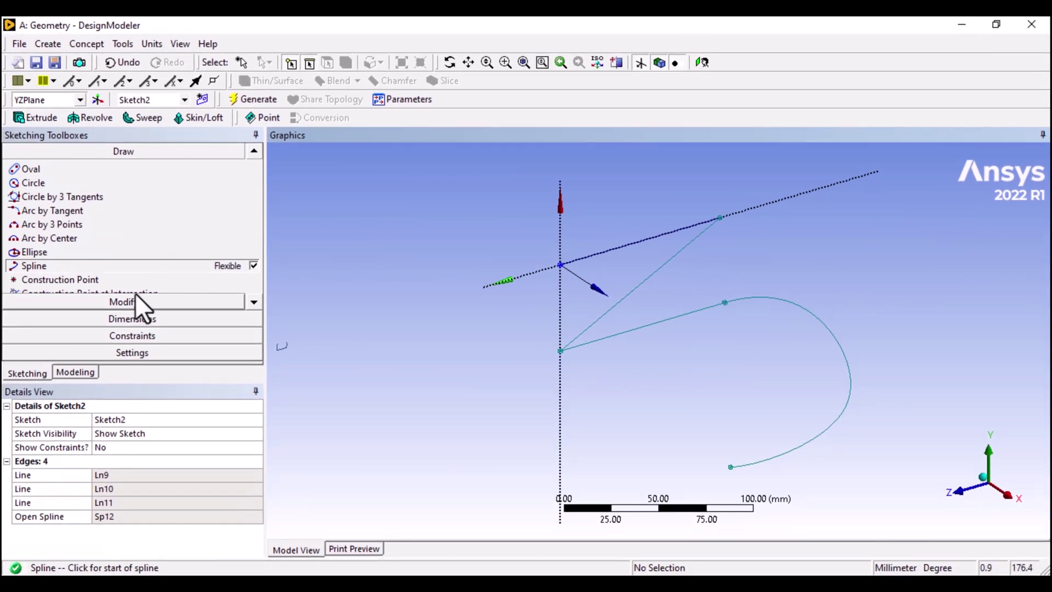
Create a Sweep feature with the ring sketch on the XYPlane (Sketch1) as its profile.
left_click(76, 372)
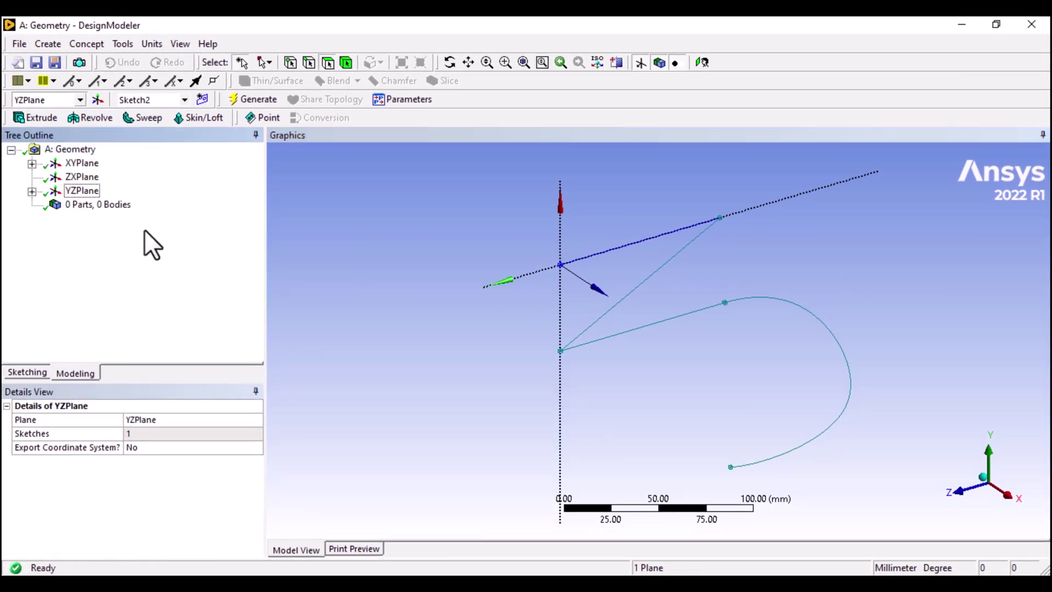
left_click(31, 163)
left_click(101, 177)
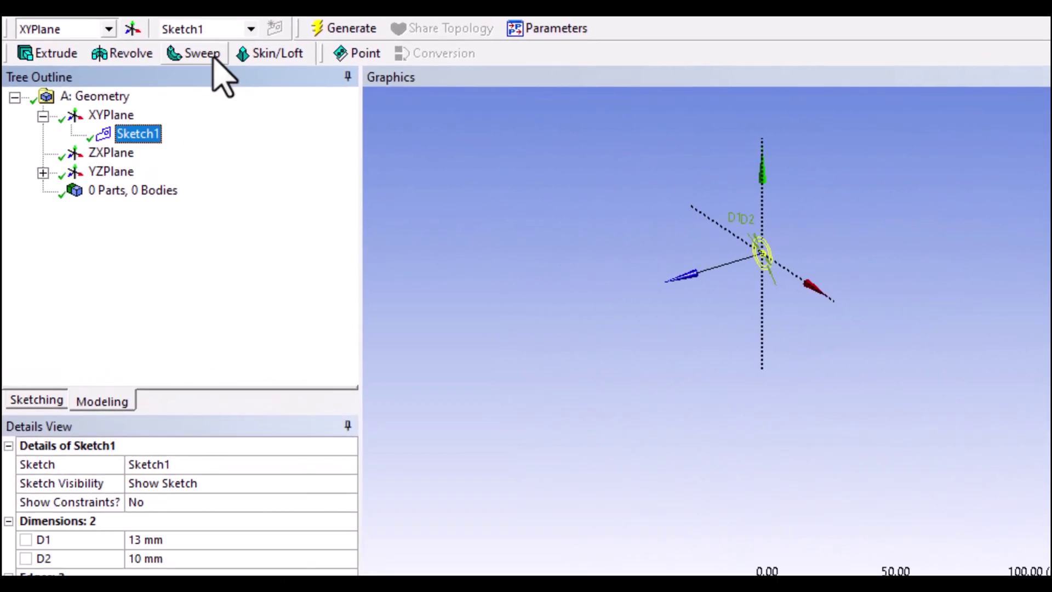
left_click(186, 55)
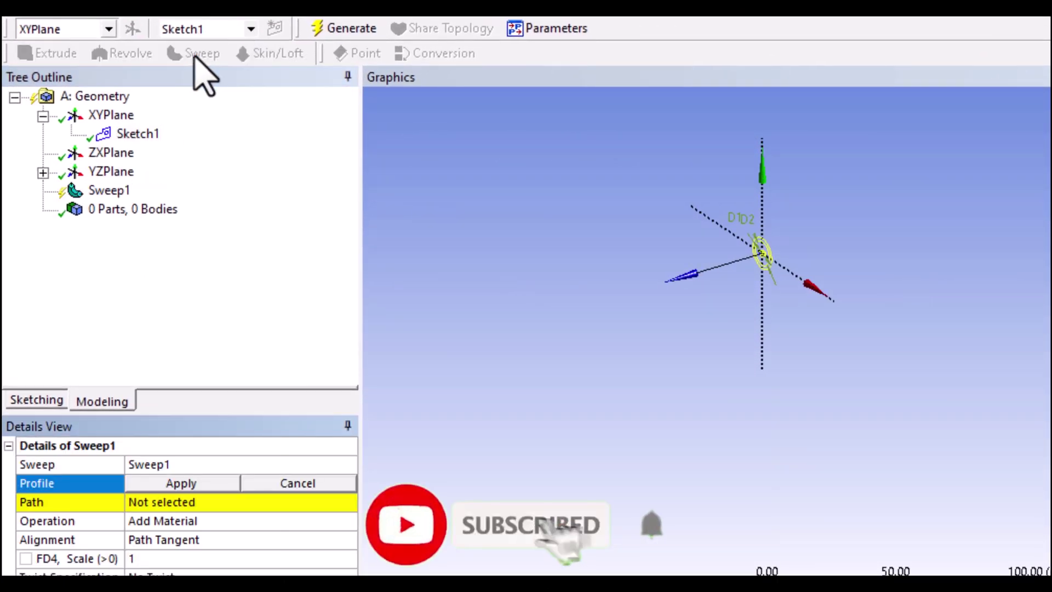
left_click(187, 483)
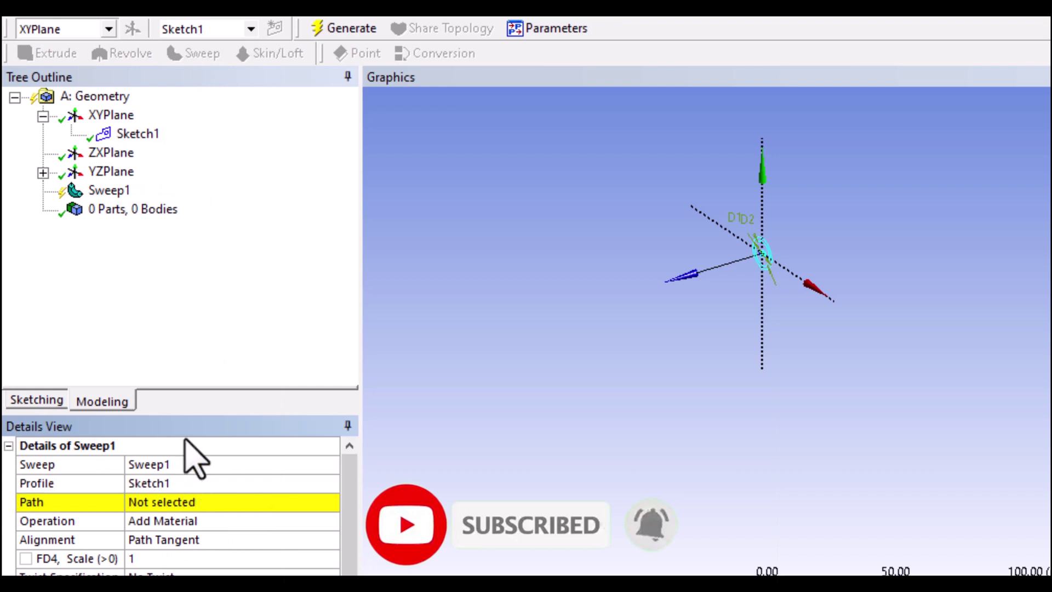
Assign Sketch2 from the YZPlane as the sweep path and generate the pipe body.
left_click(42, 172)
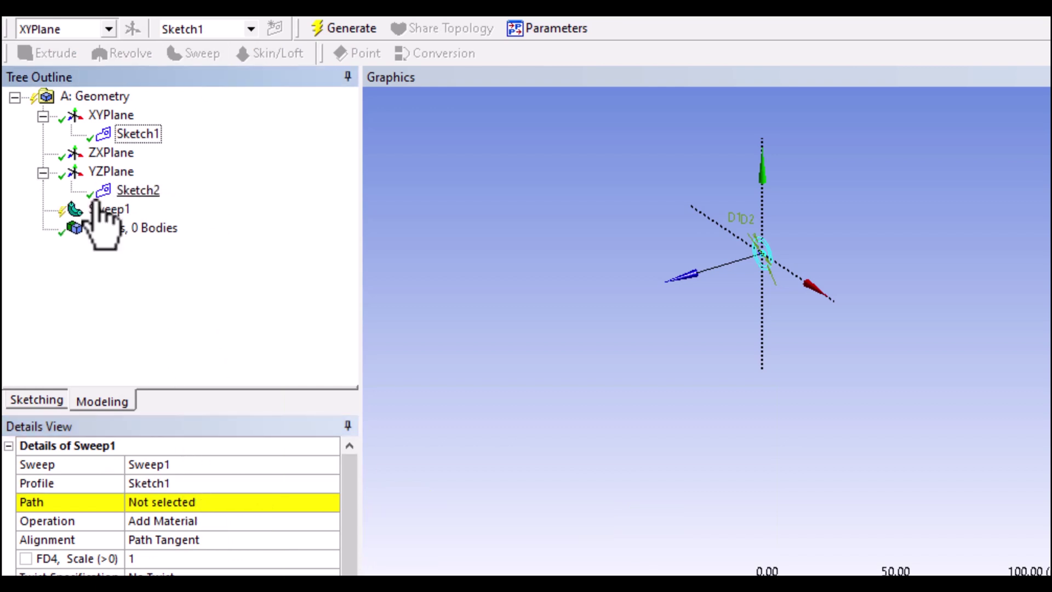
left_click(137, 190)
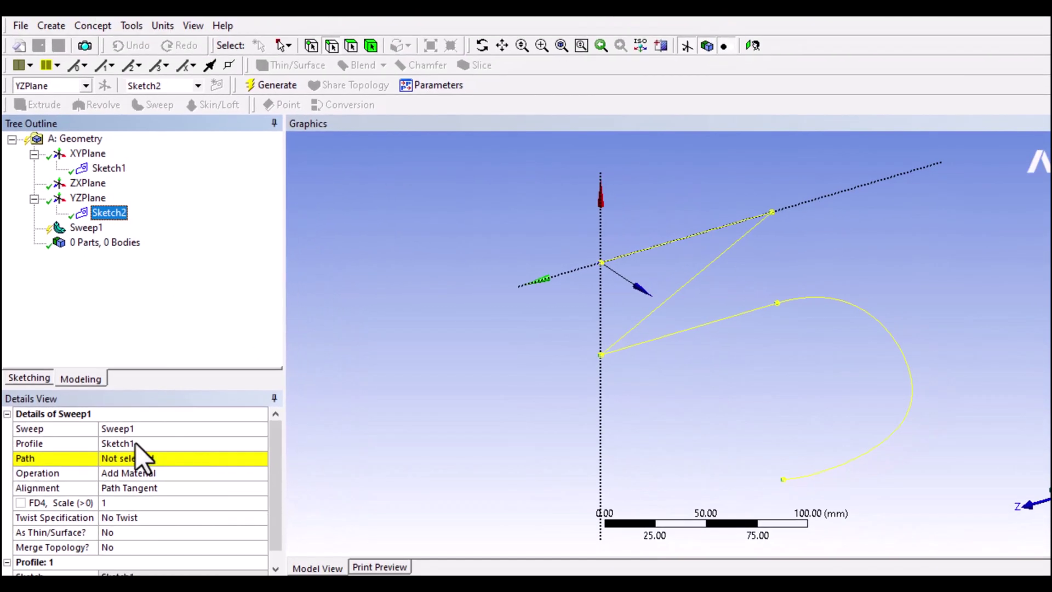
left_click(124, 462)
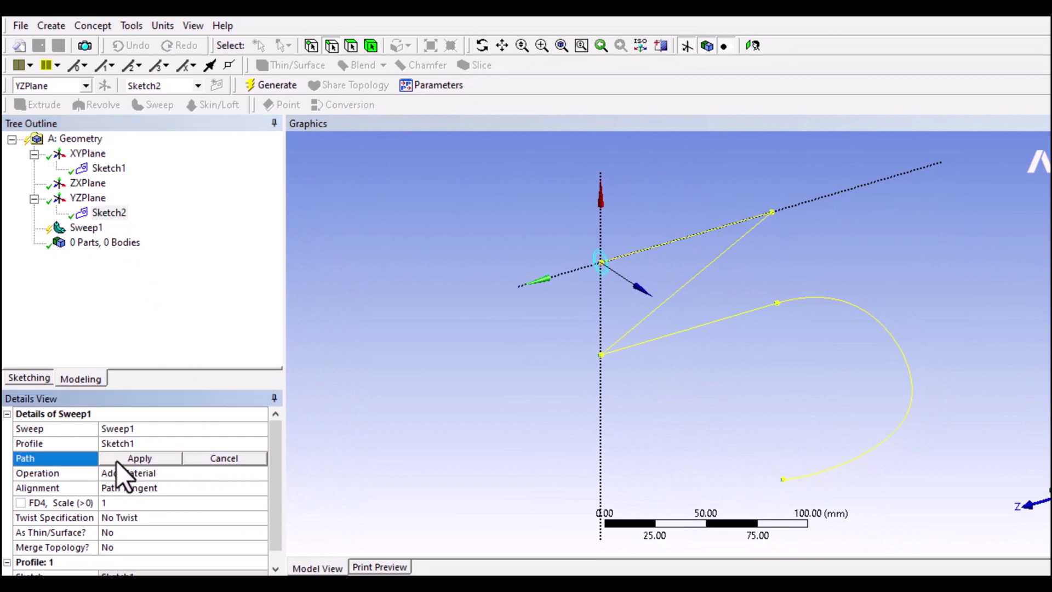
left_click(117, 461)
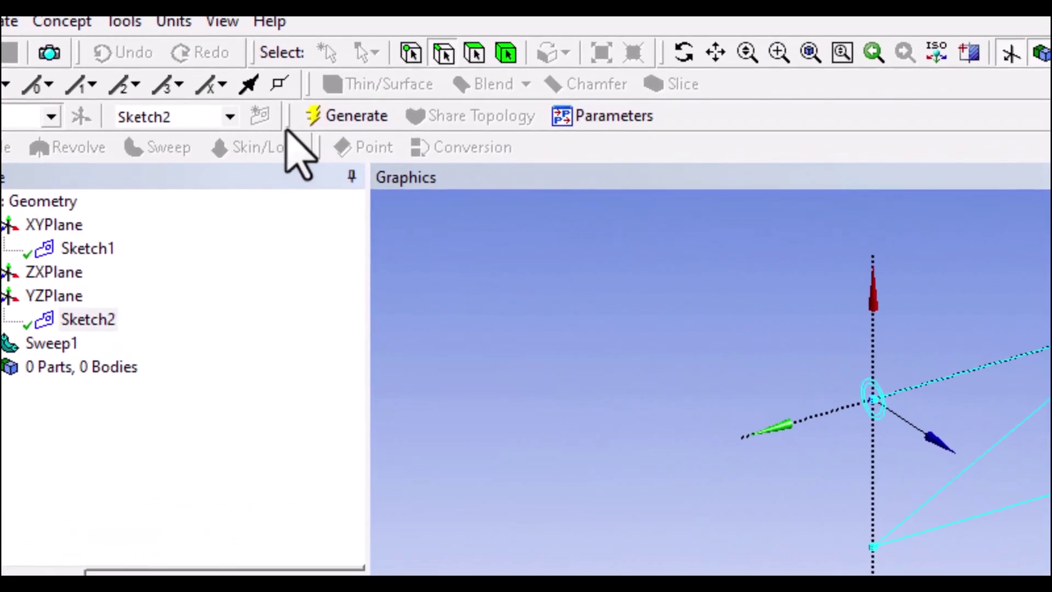
left_click(329, 115)
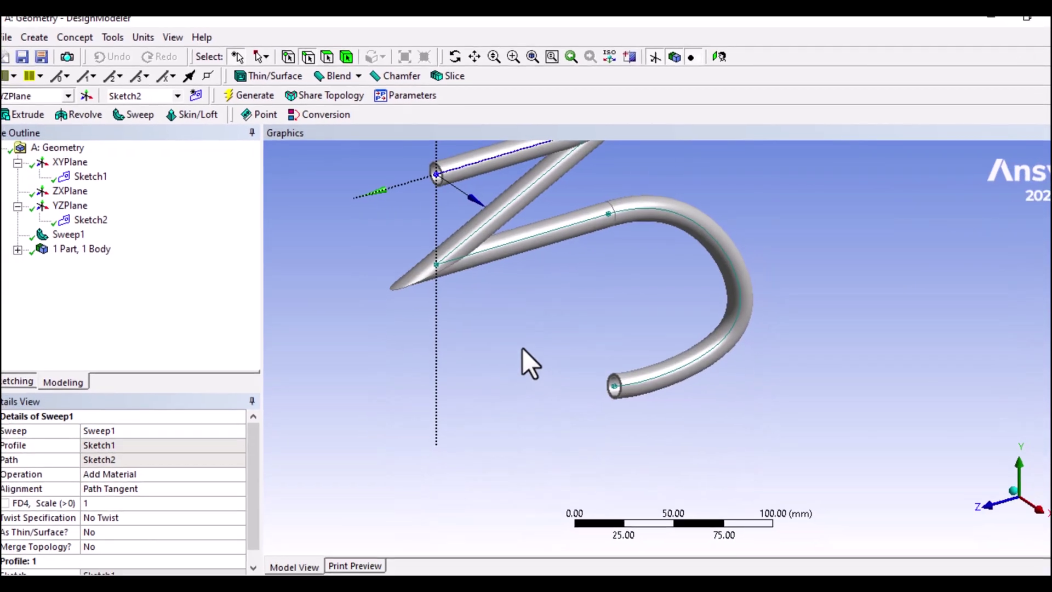
Inspect the swept pipe from the isometric view and other angles, checking its bends and hollow open ends.
middle_click_drag(522, 349, 515, 320)
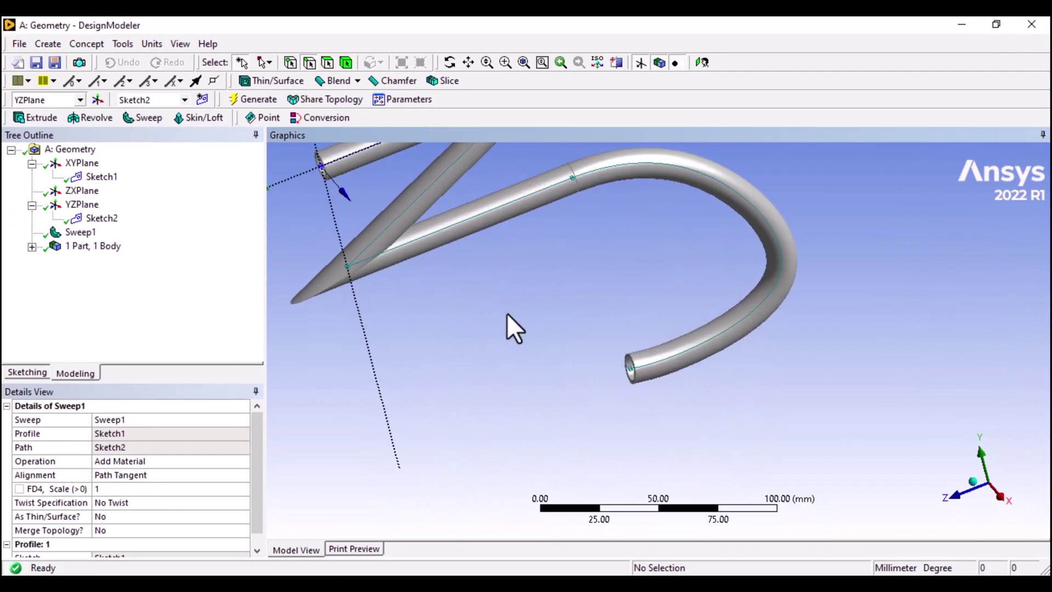
scroll(508, 314, "down", 5)
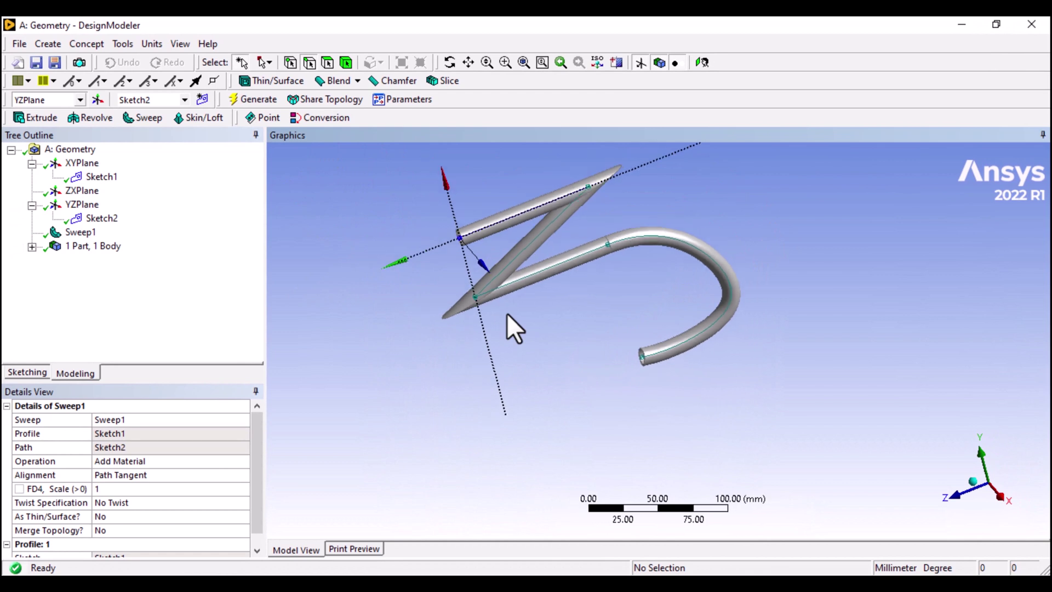
scroll(507, 315, "down", 3)
middle_click_drag(508, 315, 566, 191)
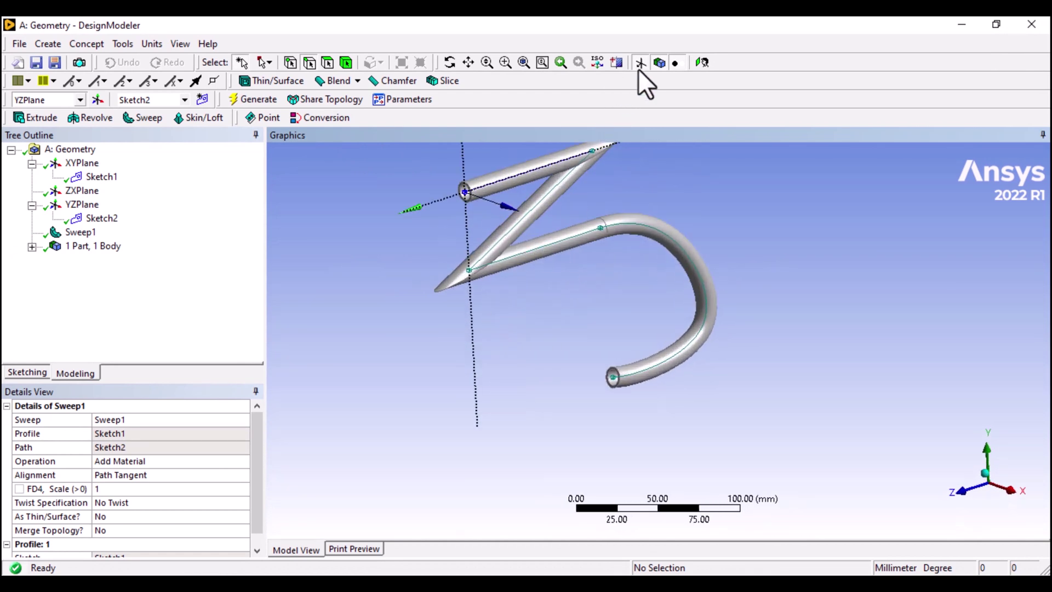
left_click(986, 471)
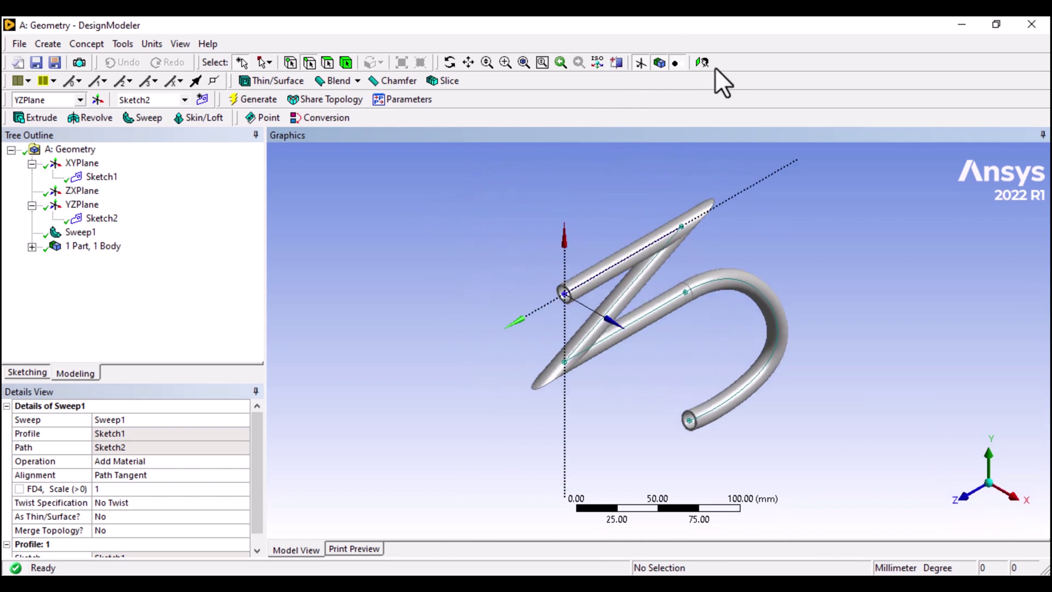
left_click(697, 63)
middle_click_drag(744, 250, 748, 350)
scroll(795, 371, "up", 6)
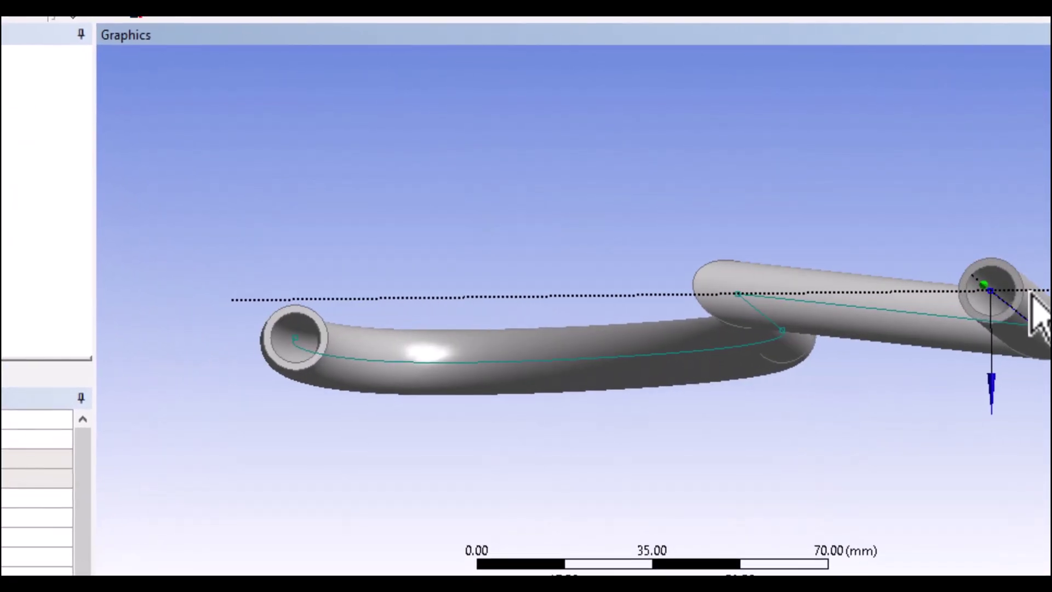
middle_click_drag(1030, 293, 988, 310)
scroll(931, 302, "up", 1)
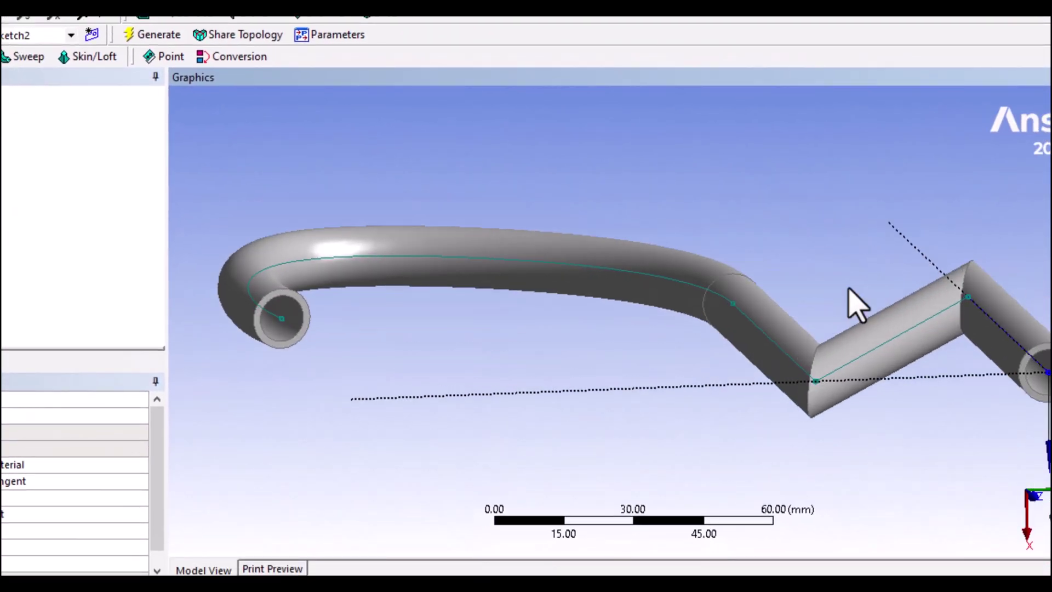
Examine the swept pipe's solid body and its details from several angles.
middle_click_drag(734, 232, 709, 230)
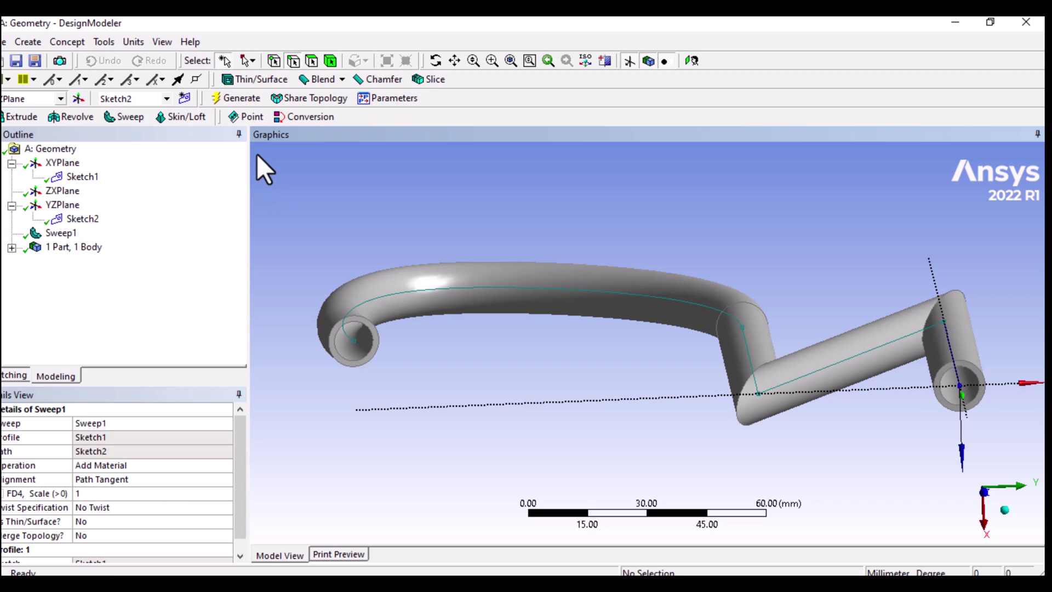
left_click(11, 247)
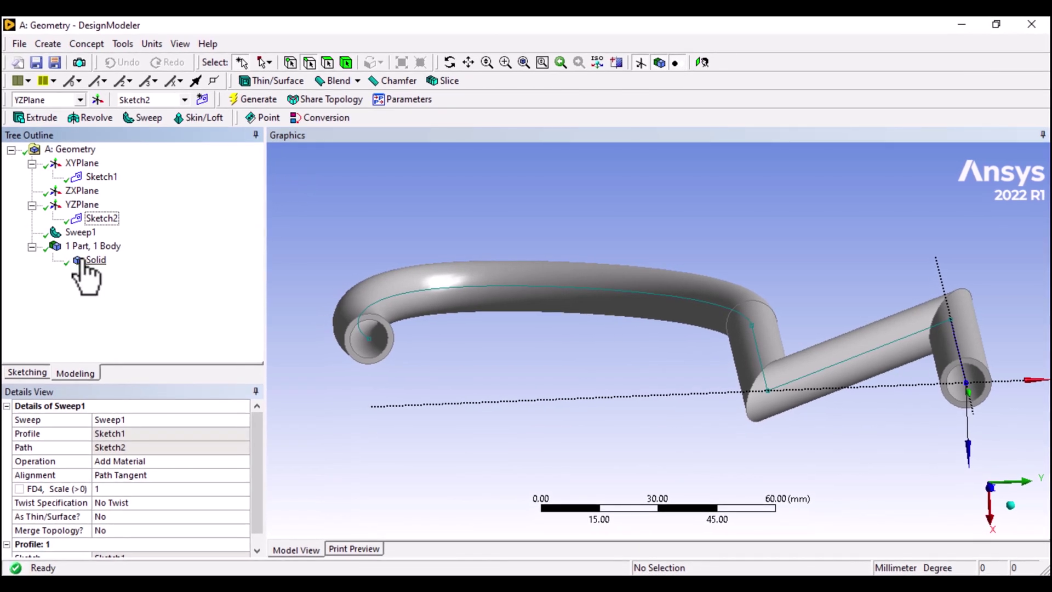
left_click(83, 261)
middle_click_drag(384, 230, 559, 195)
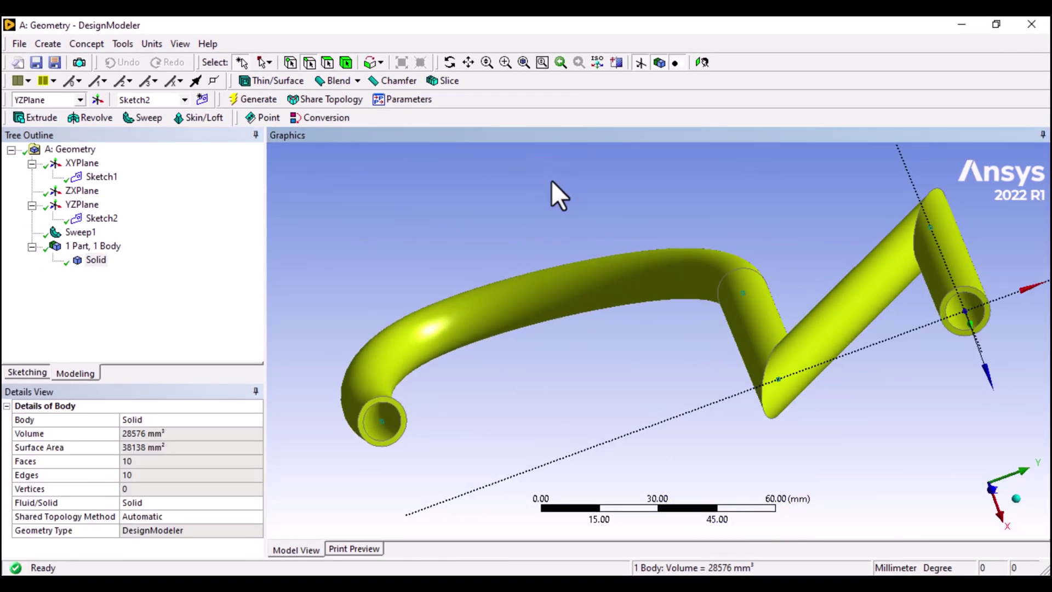
left_click(581, 202)
middle_click_drag(617, 212, 660, 181)
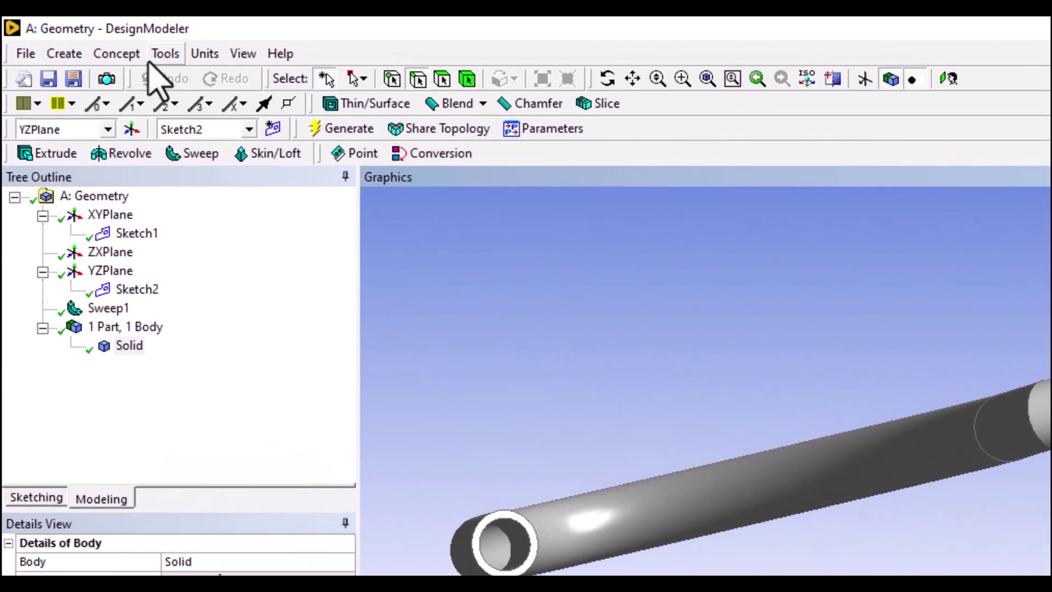
Start a Fill feature with By Cavity extraction and select the inner face at the pipe's straight end.
left_click(120, 43)
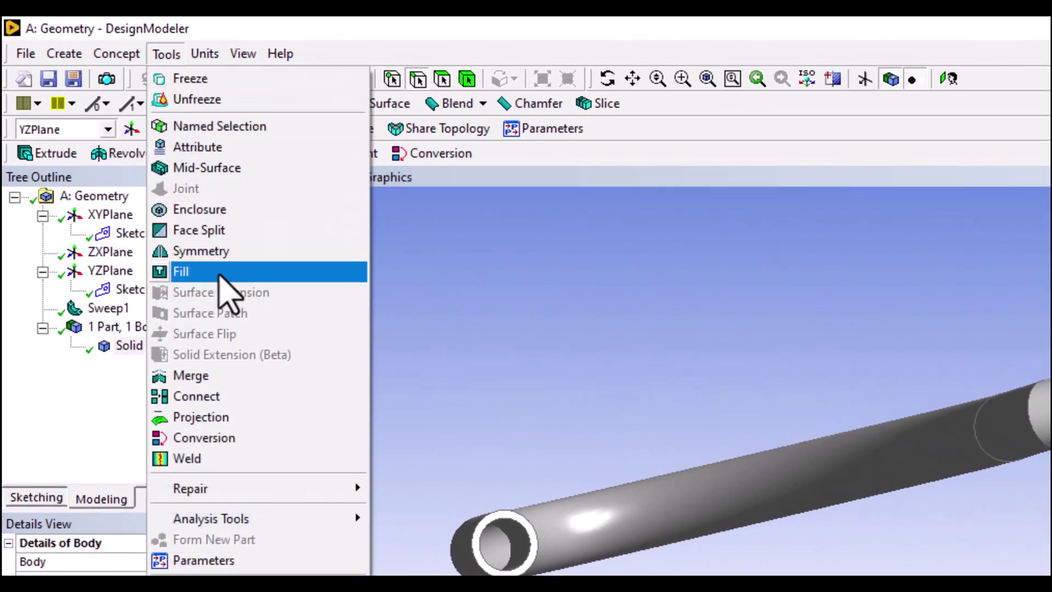
left_click(226, 273)
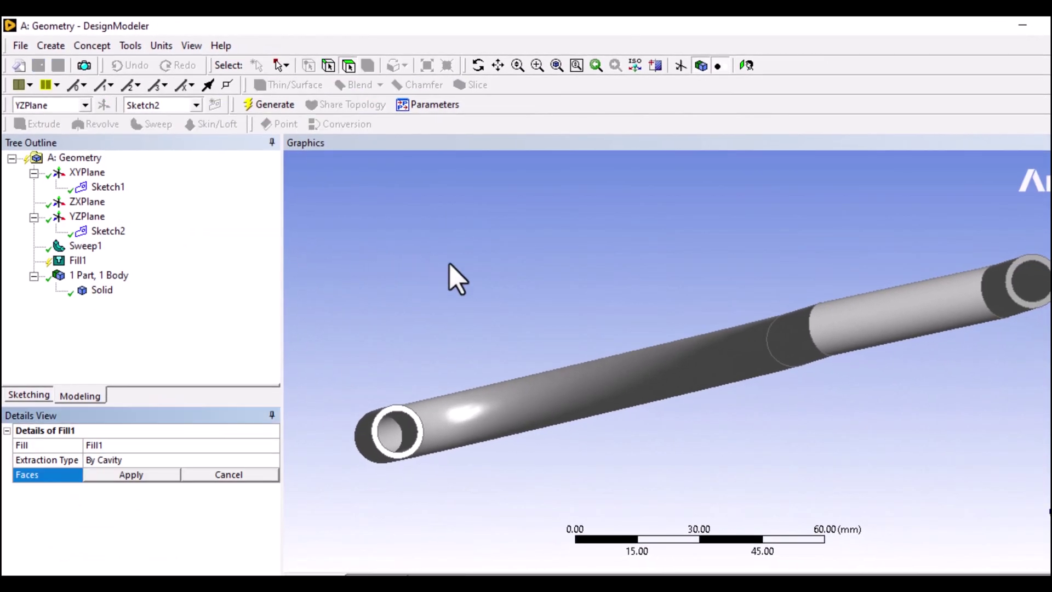
middle_click_drag(571, 332, 566, 326)
middle_click_drag(443, 260, 436, 252)
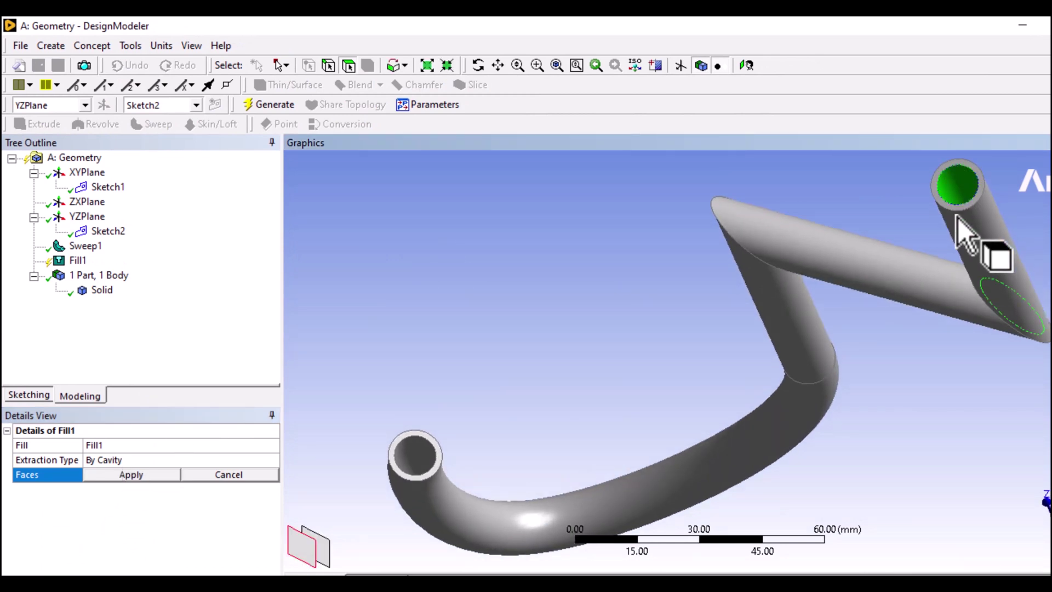
mouse_move(958, 296)
middle_mouse_down()
mouse_move(965, 284)
mouse_move(962, 296)
middle_mouse_up()
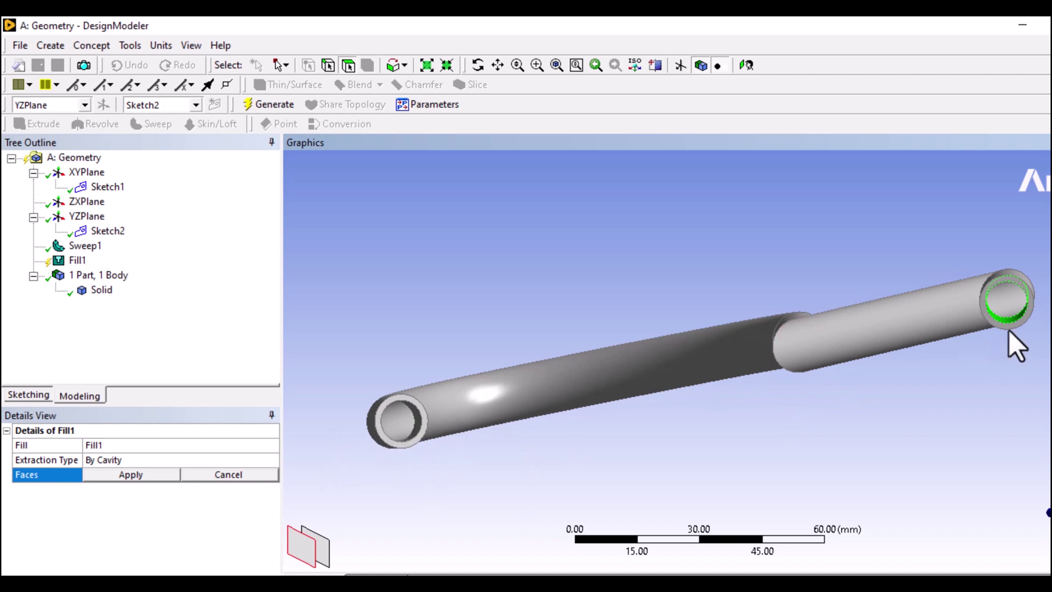
left_click(1007, 299)
middle_click_drag(1007, 299, 956, 313)
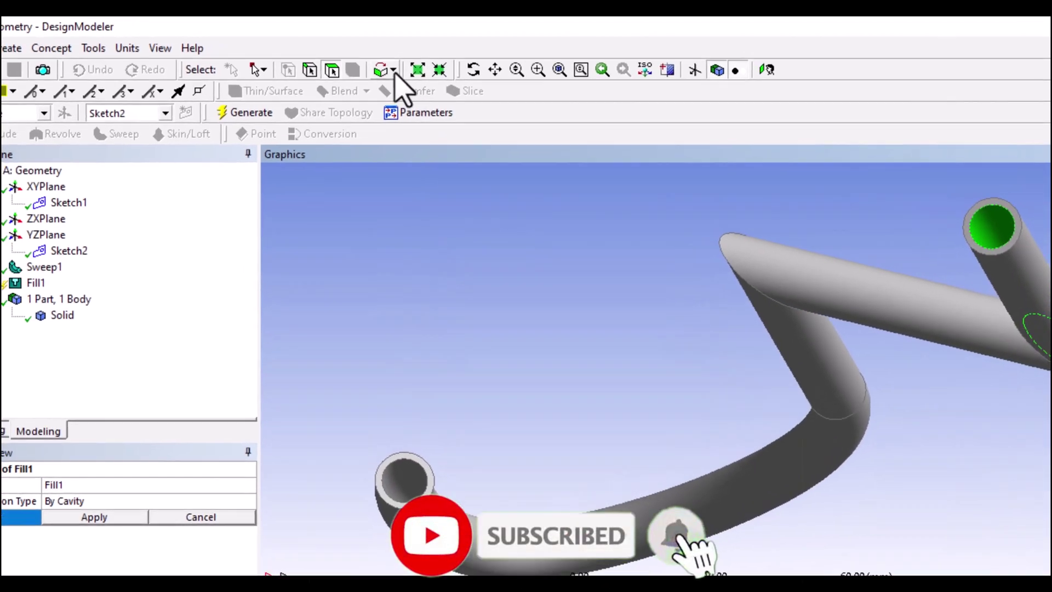
Try to extend the selected inner face along the rest of the pipe's cavity with Extend to Limits.
left_click(397, 65)
left_click(414, 145)
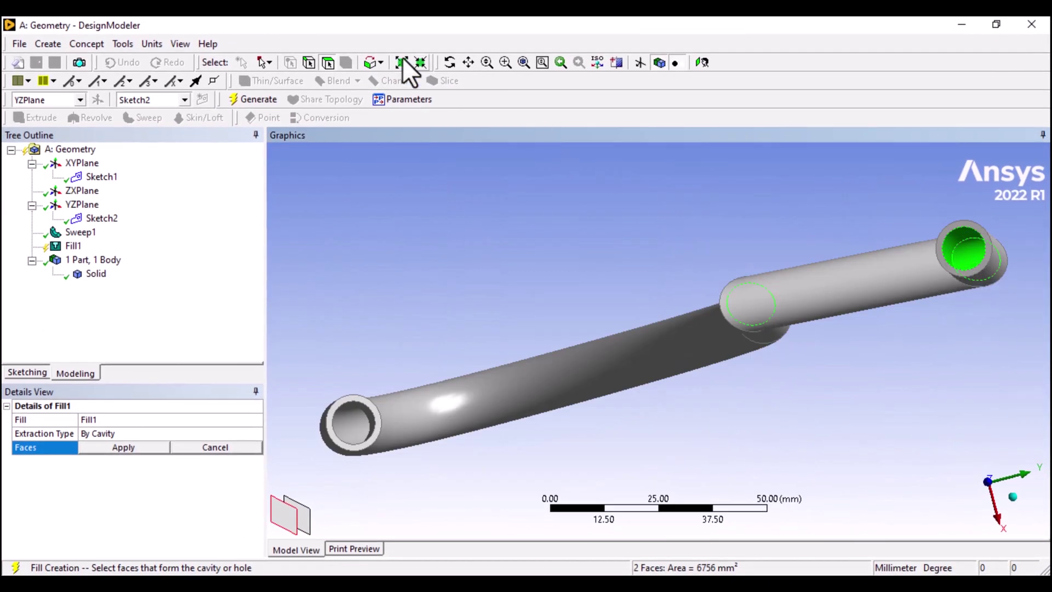
left_click(384, 59)
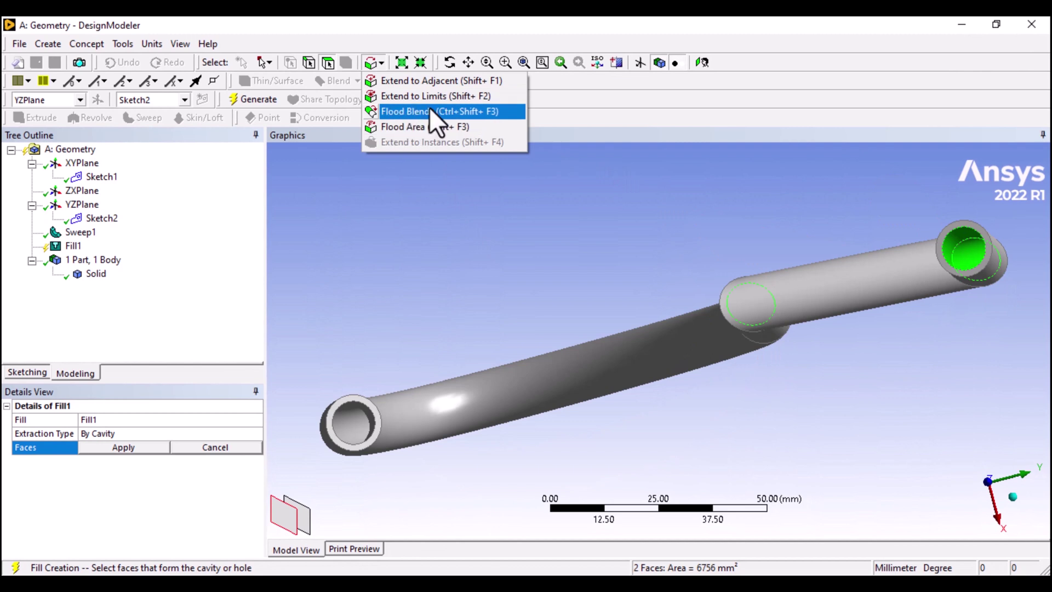
left_click(432, 101)
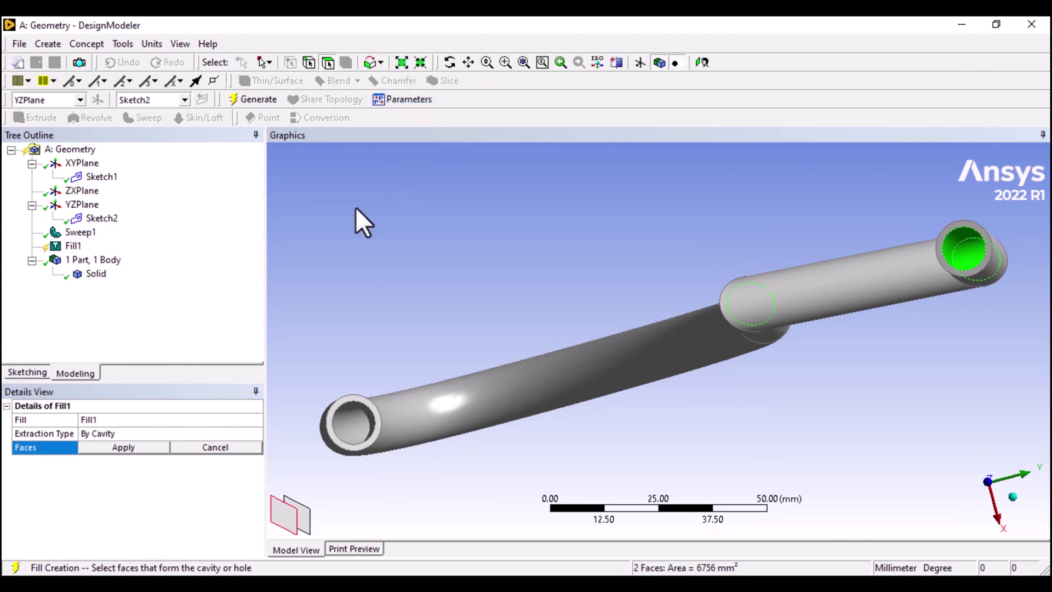
Add the inner face at the pipe's curved end to the selection, apply the cavity faces and generate the Fill feature.
left_click(338, 429, "ctrl")
mouse_move(632, 471)
middle_mouse_down()
mouse_move(617, 369)
mouse_move(657, 359)
mouse_move(667, 373)
mouse_move(585, 409)
mouse_move(576, 455)
mouse_move(634, 425)
mouse_move(587, 402)
mouse_move(634, 402)
mouse_move(627, 453)
middle_mouse_up()
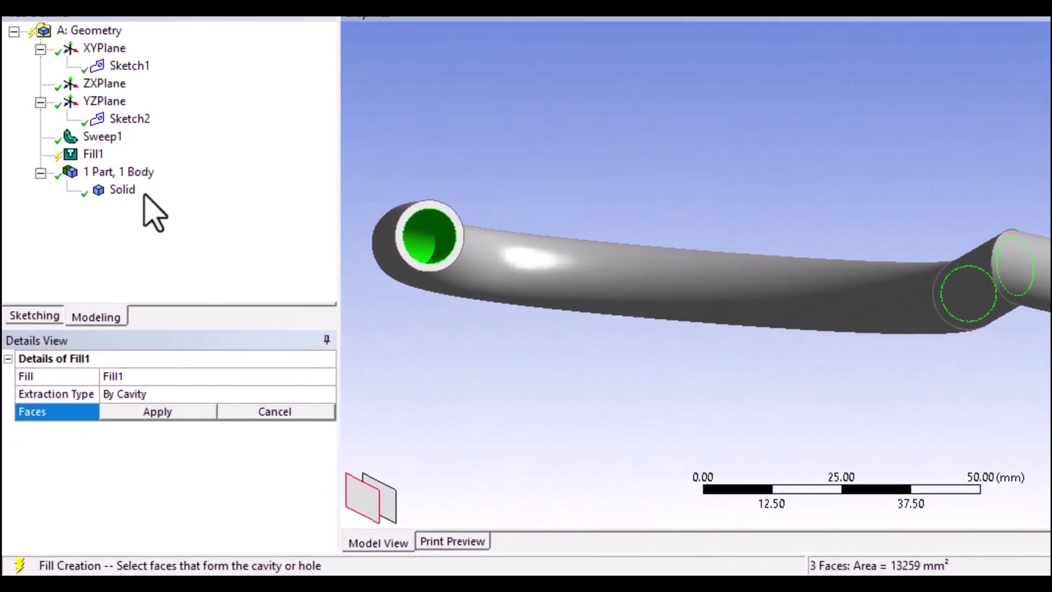
left_click(169, 419)
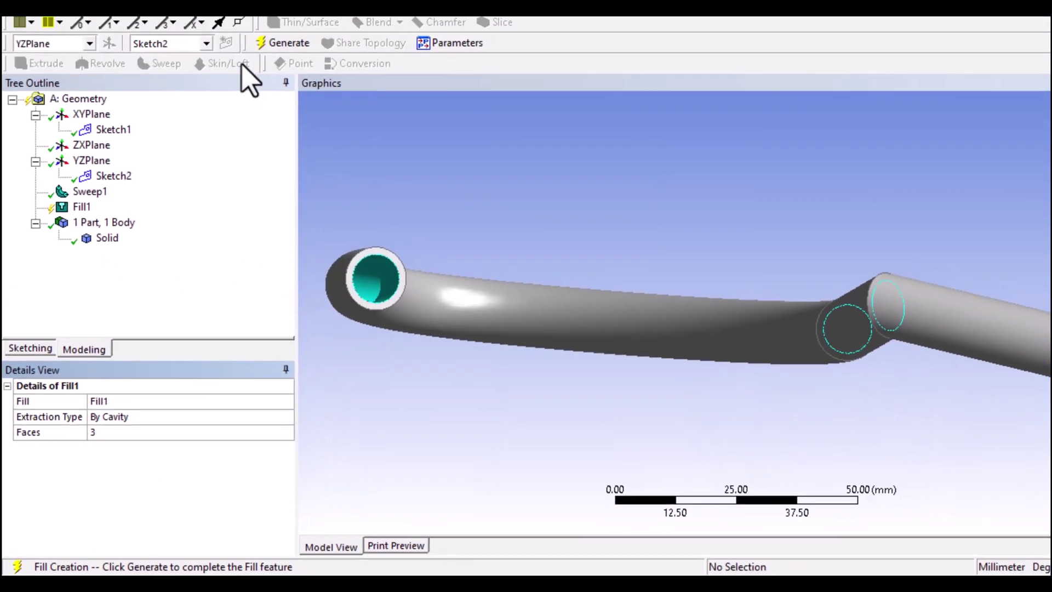
left_click(261, 86)
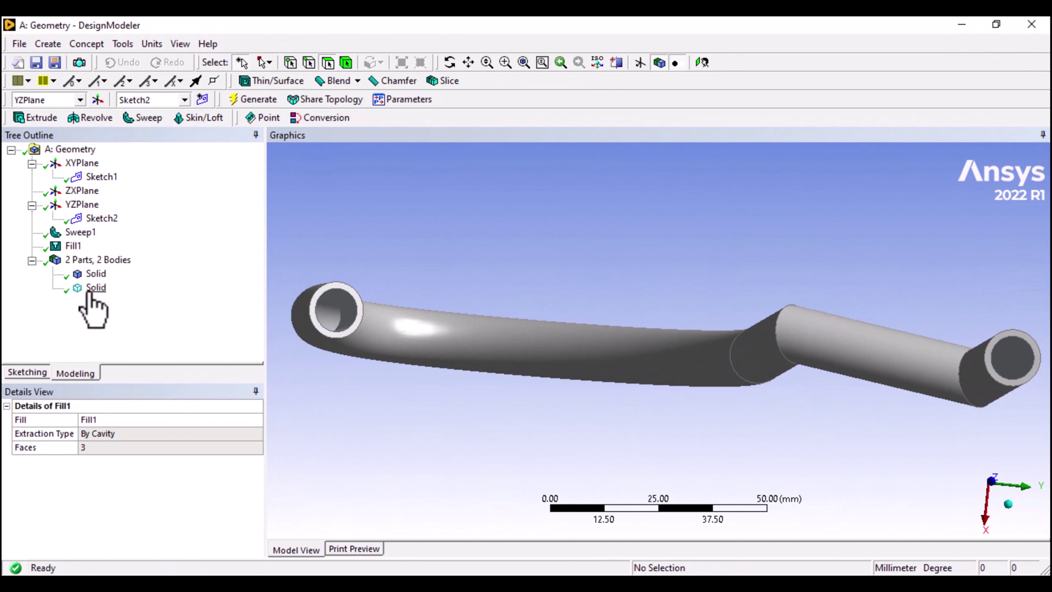
Suppress the outer pipe body and examine the fluid body that fills its cavity.
left_click(94, 288)
right_click(90, 289)
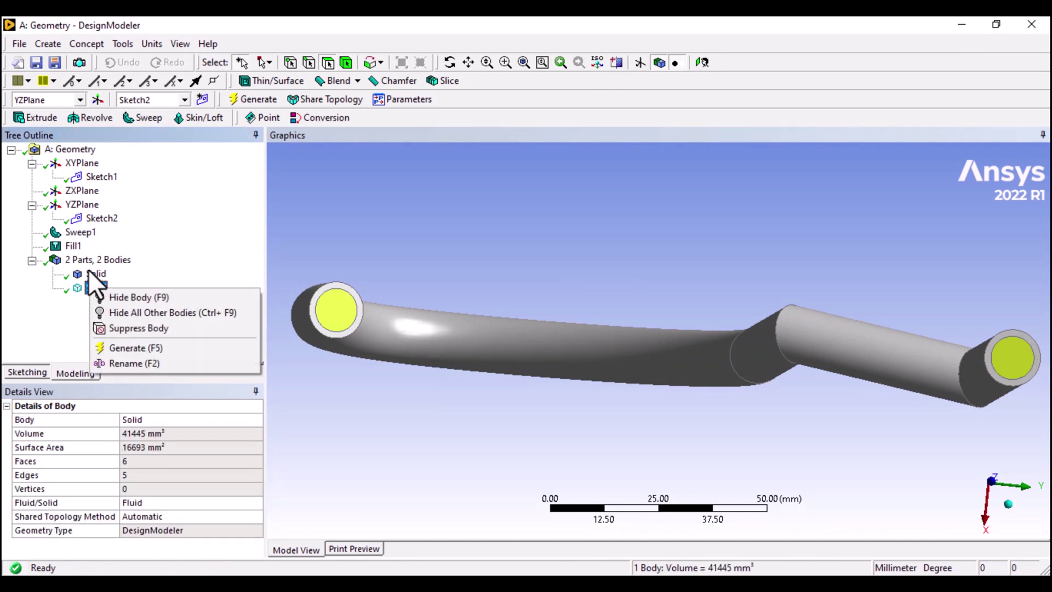
left_click(91, 273)
right_click(90, 272)
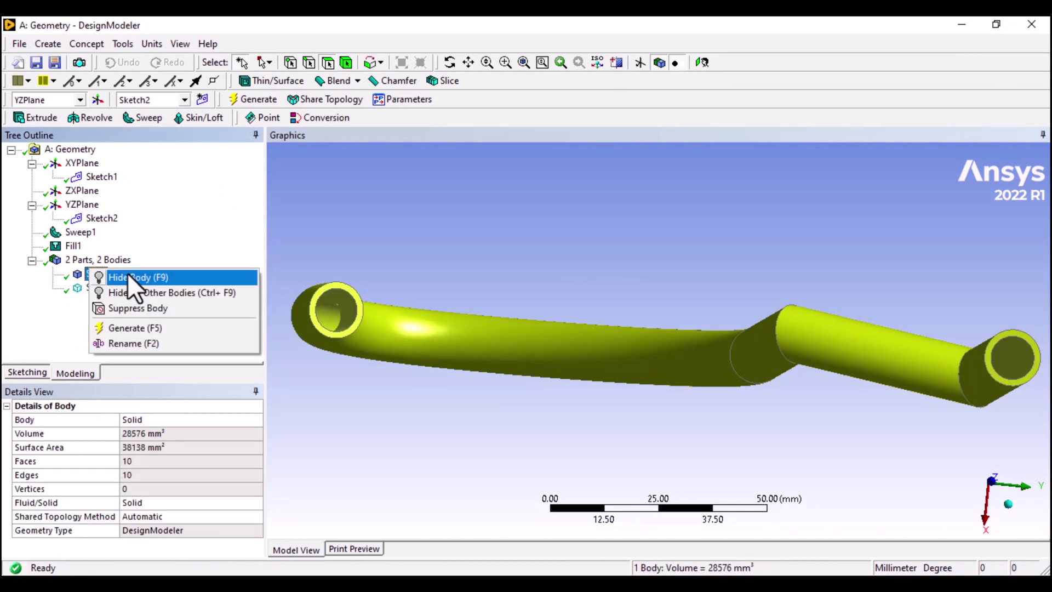
left_click(143, 310)
middle_click_drag(444, 370, 276, 316)
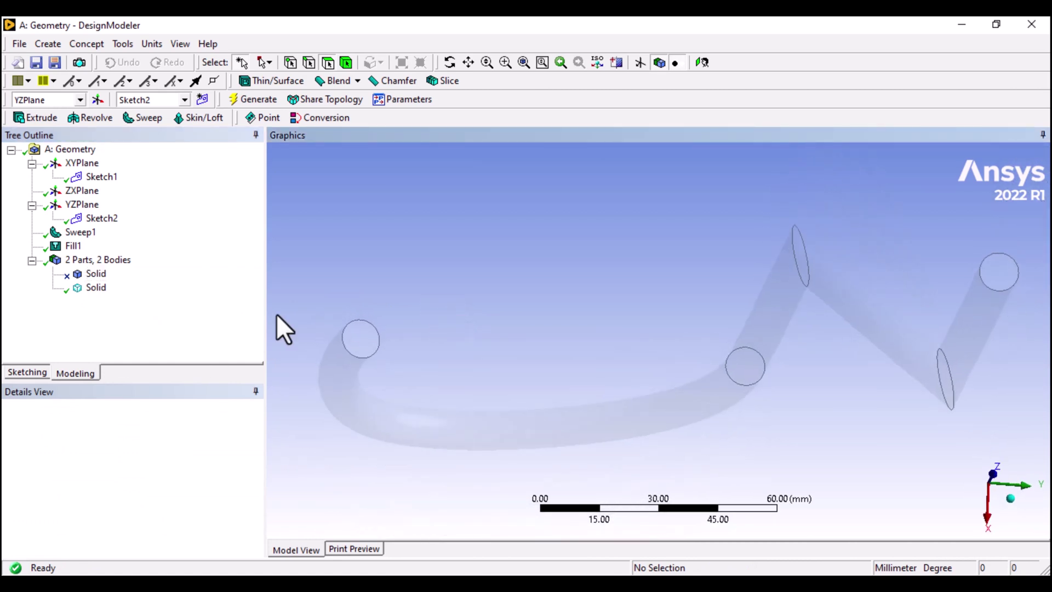
Unsuppress the outer pipe body and view it together with the fluid body.
right_click(94, 274)
left_click(144, 284)
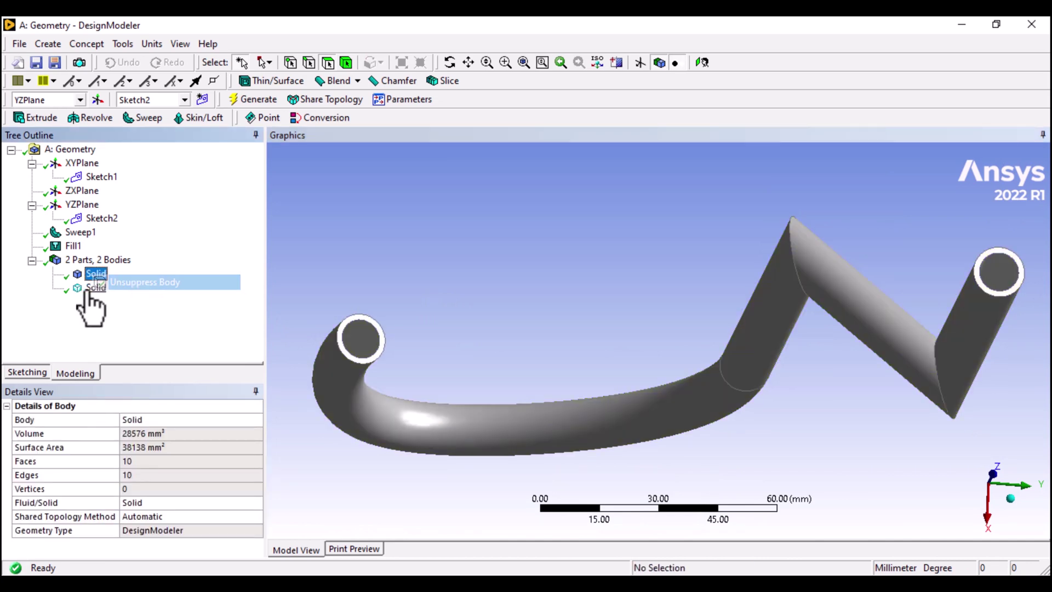
mouse_move(494, 280)
middle_mouse_down()
mouse_move(508, 265)
mouse_move(503, 279)
middle_mouse_up()
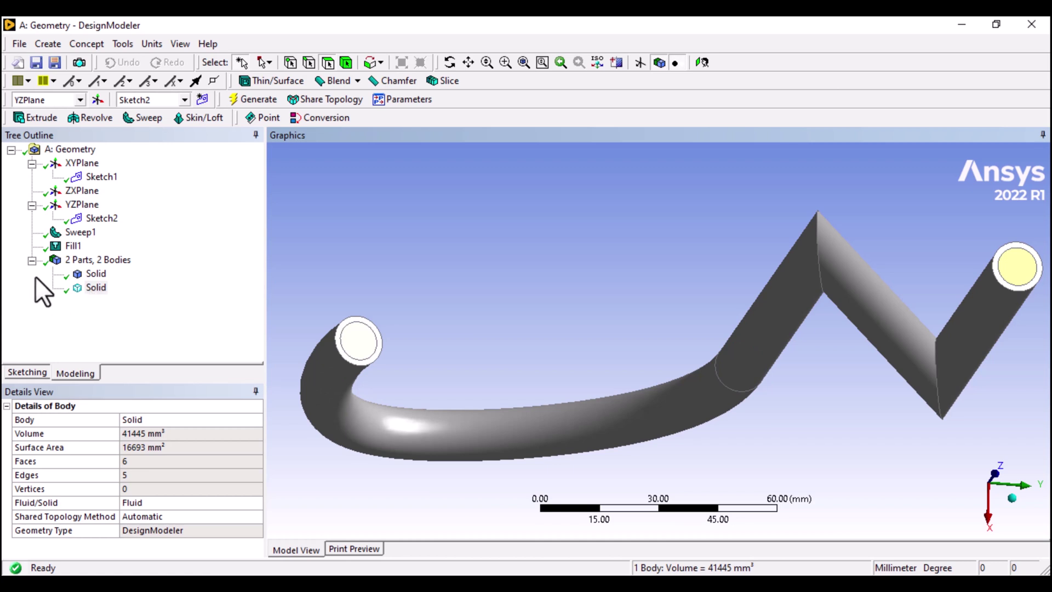
Delete the Fill1 and Sweep1 features from the model, keeping both sketches.
right_click(71, 248)
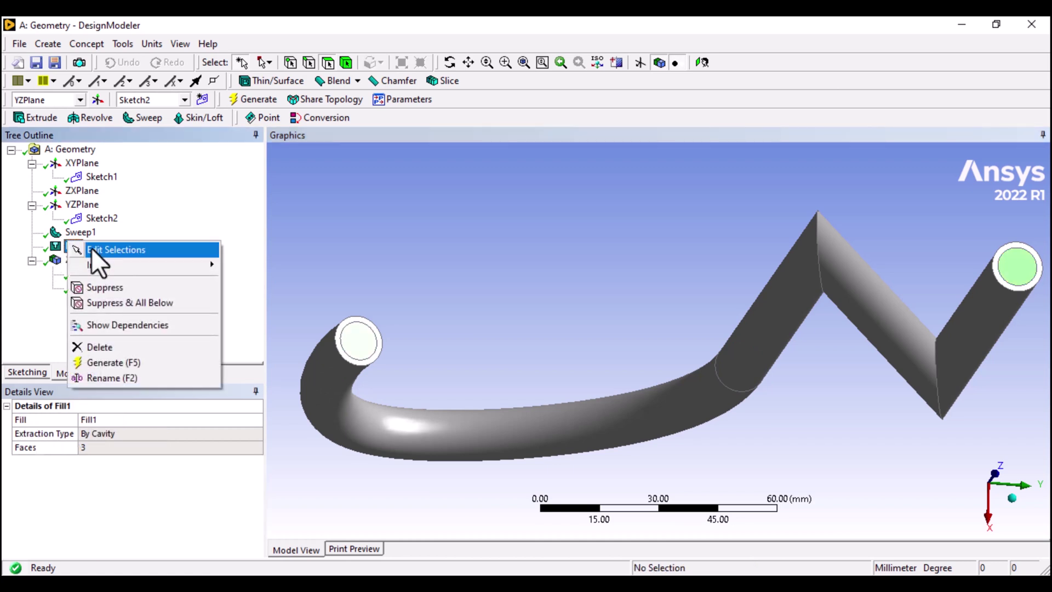
left_click(104, 349)
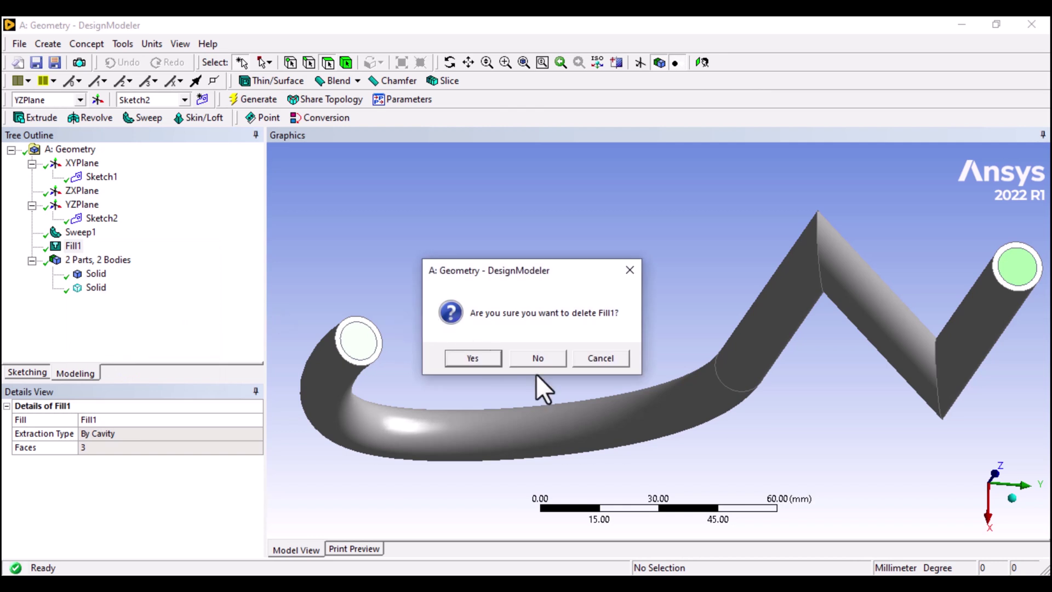
left_click(473, 359)
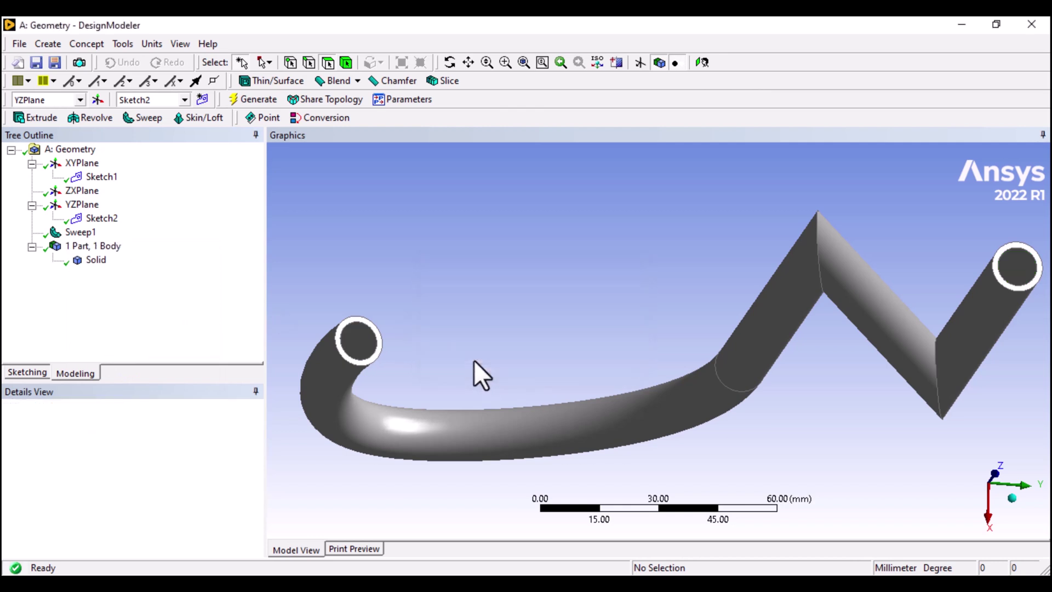
right_click(81, 232)
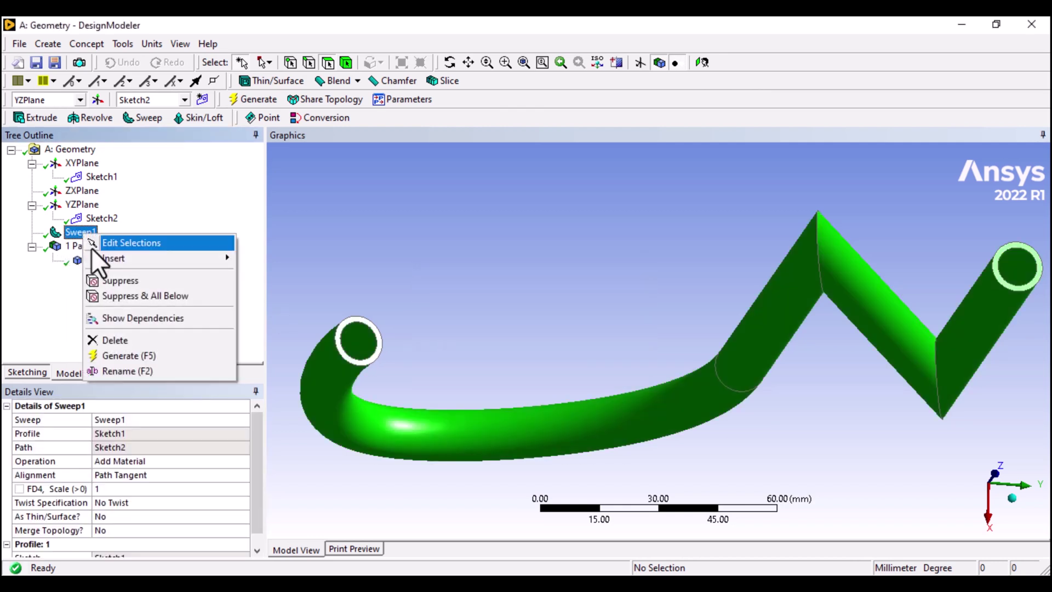
left_click(140, 340)
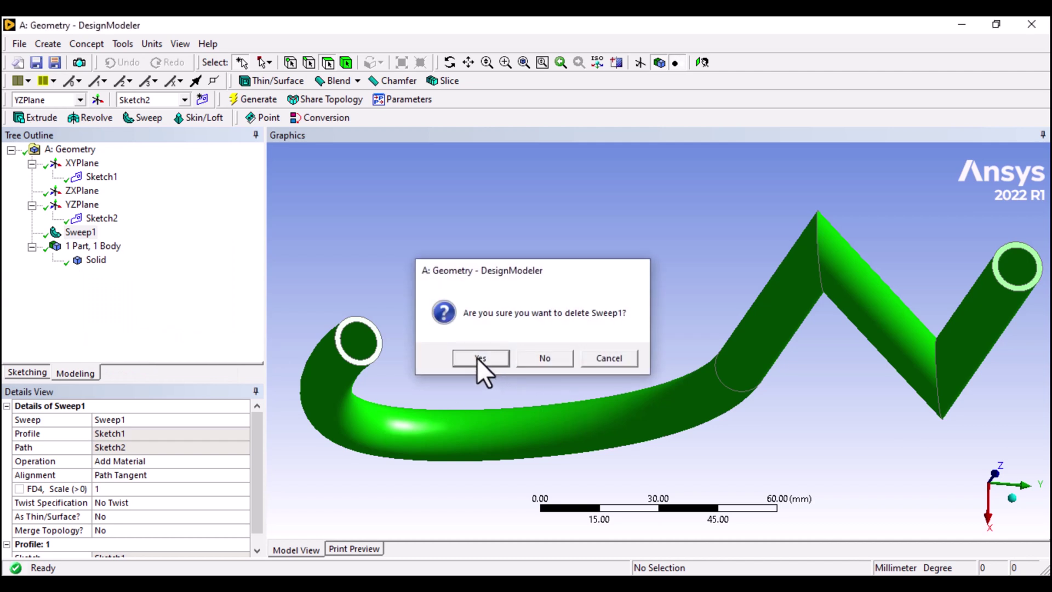
left_click(476, 357)
Show the plane axes and examine the path sketch on the YZPlane and the ring sketch on the XYPlane.
left_click(93, 224)
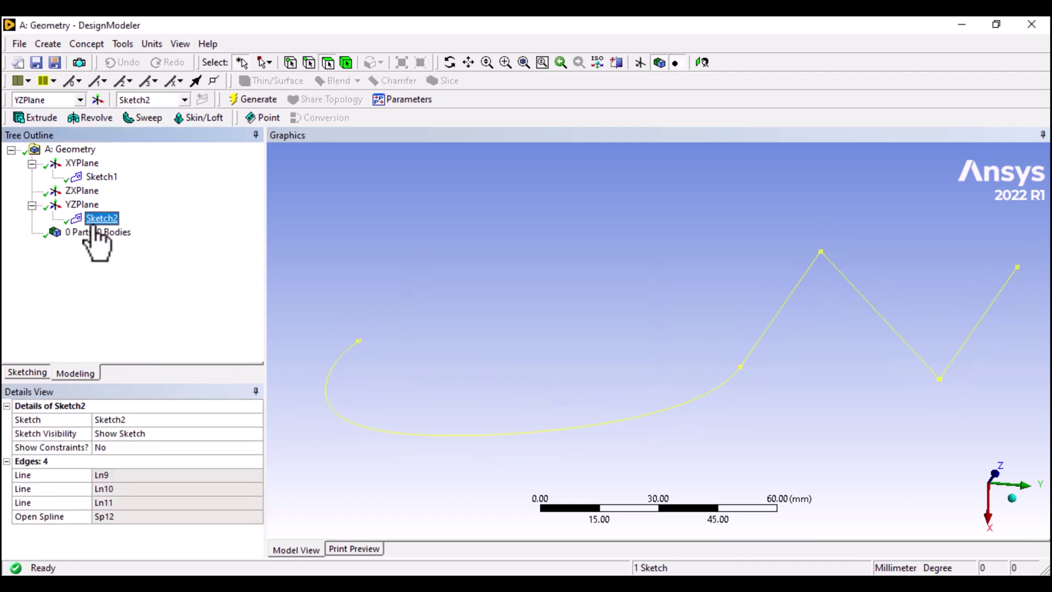
mouse_move(433, 274)
middle_mouse_down()
mouse_move(443, 272)
mouse_move(395, 261)
mouse_move(408, 268)
middle_mouse_up()
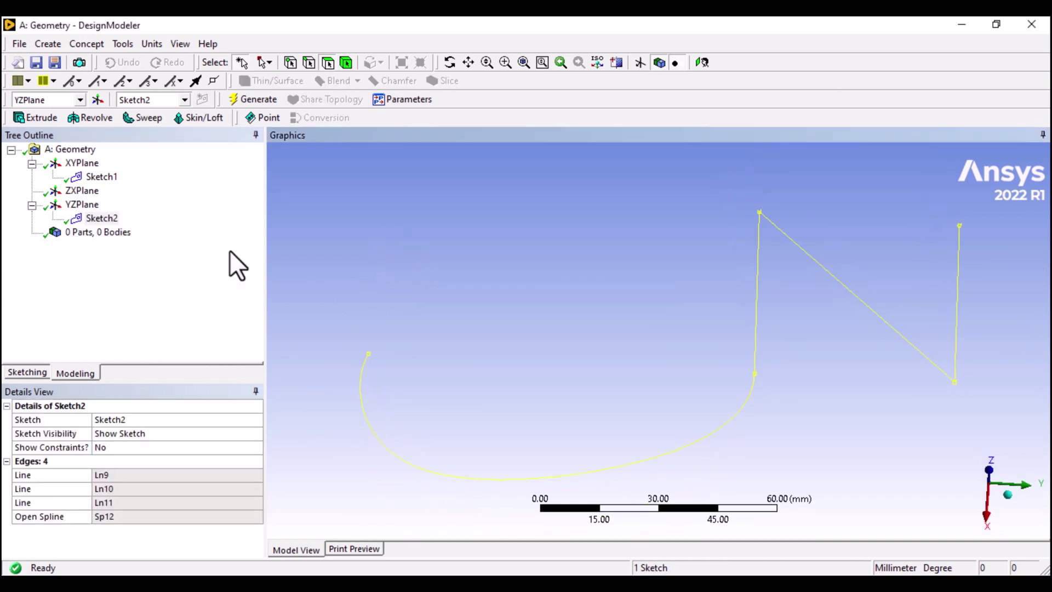
left_click(82, 177)
left_click(106, 220)
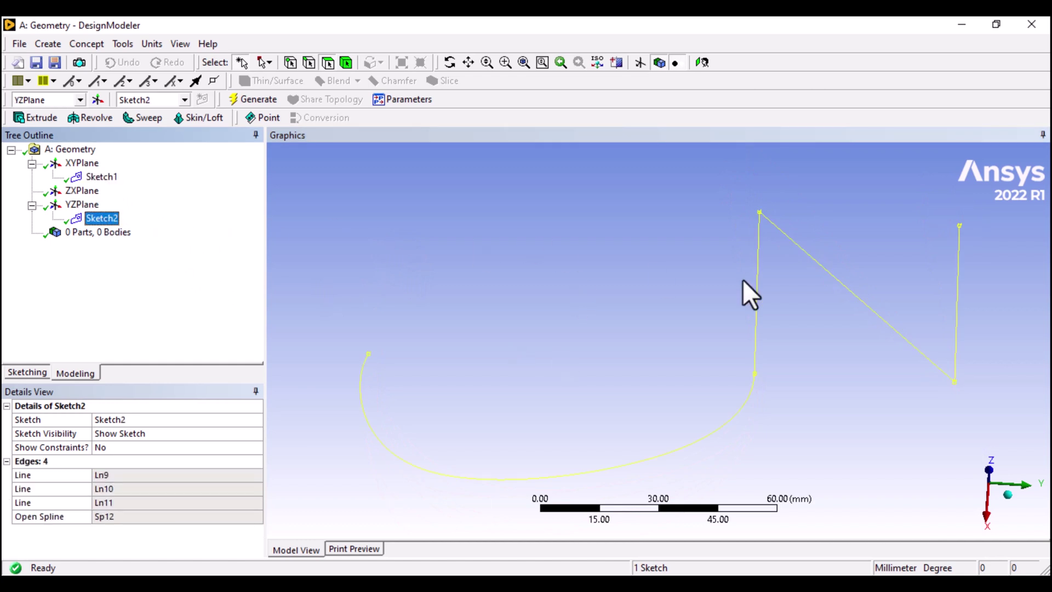
middle_click_drag(699, 269, 707, 262)
left_click(639, 62)
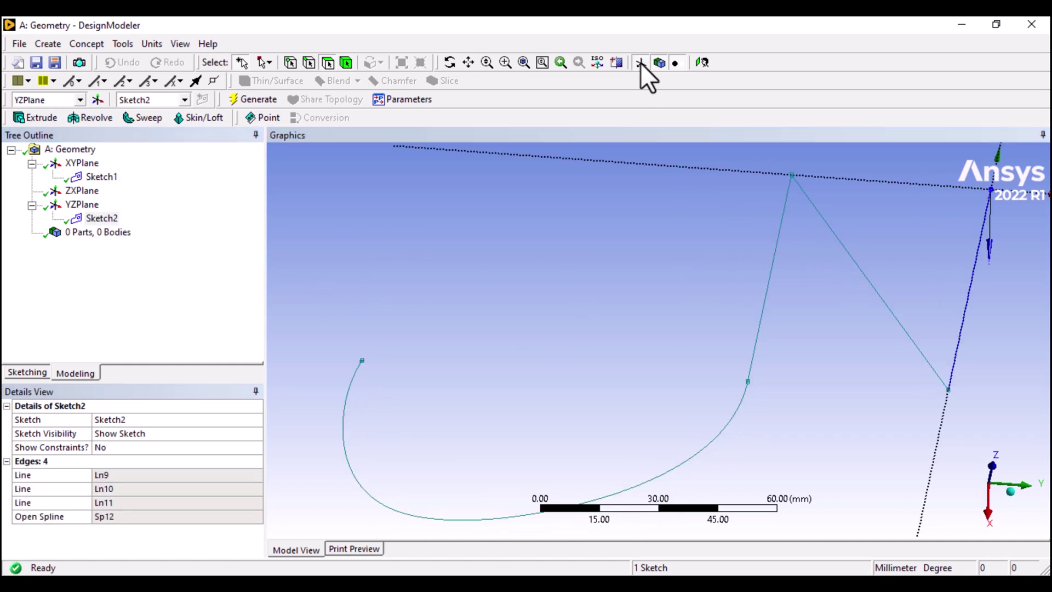
middle_click_drag(657, 285, 691, 324)
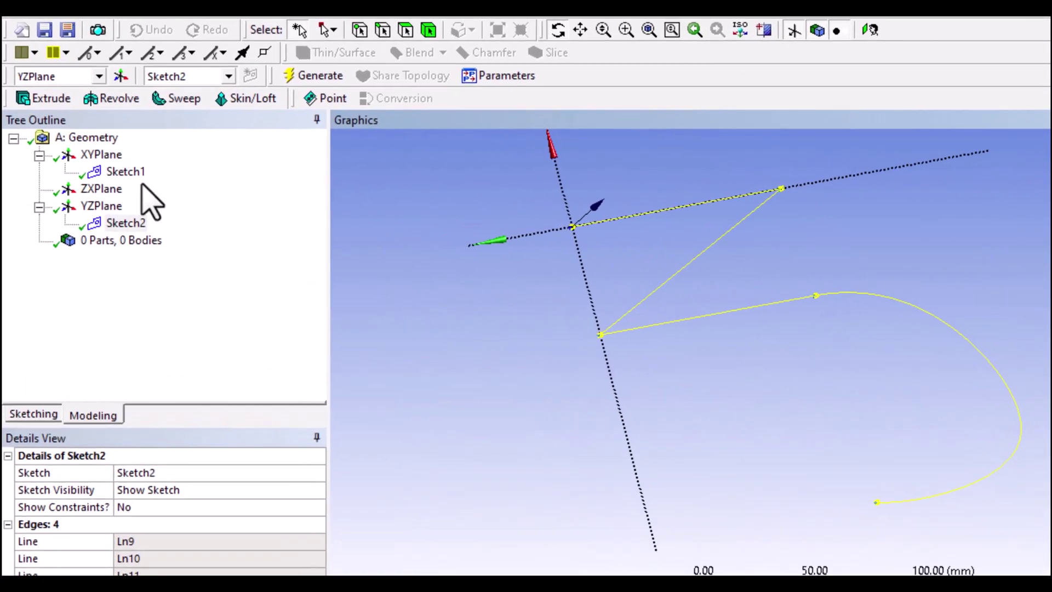
left_click(95, 178)
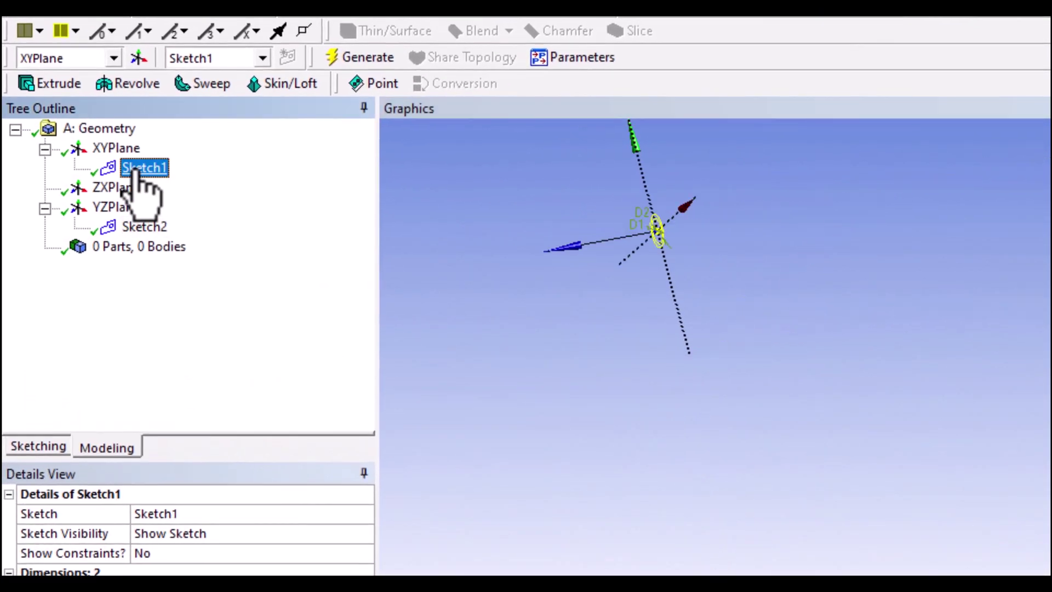
middle_click_drag(548, 241, 437, 258)
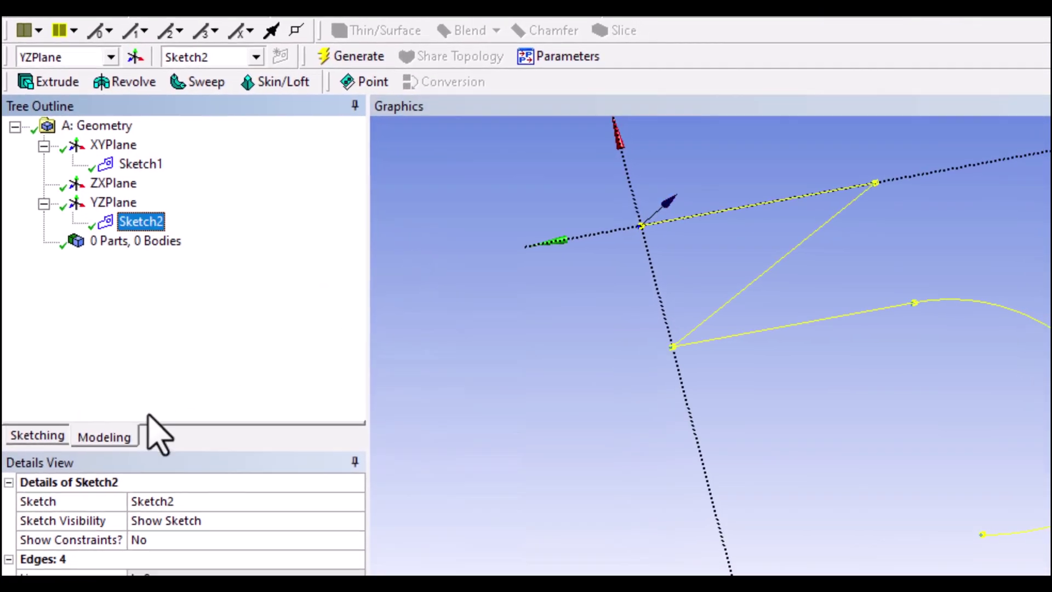
Fillet the two sharp corners between the straight lines of path sketch Sketch2 with a 10 mm radius.
left_click(39, 447)
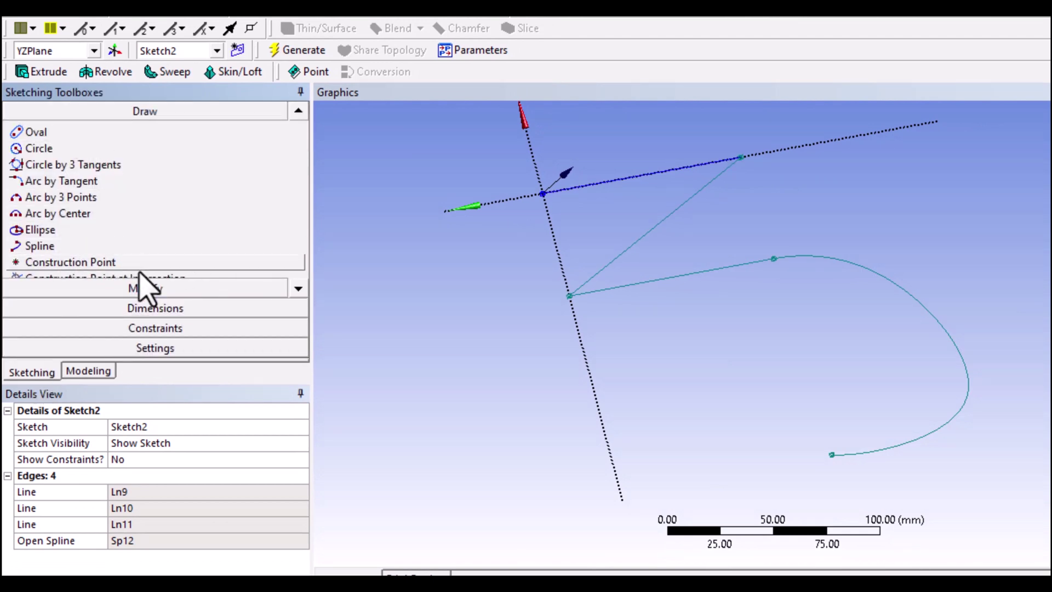
left_click(147, 287)
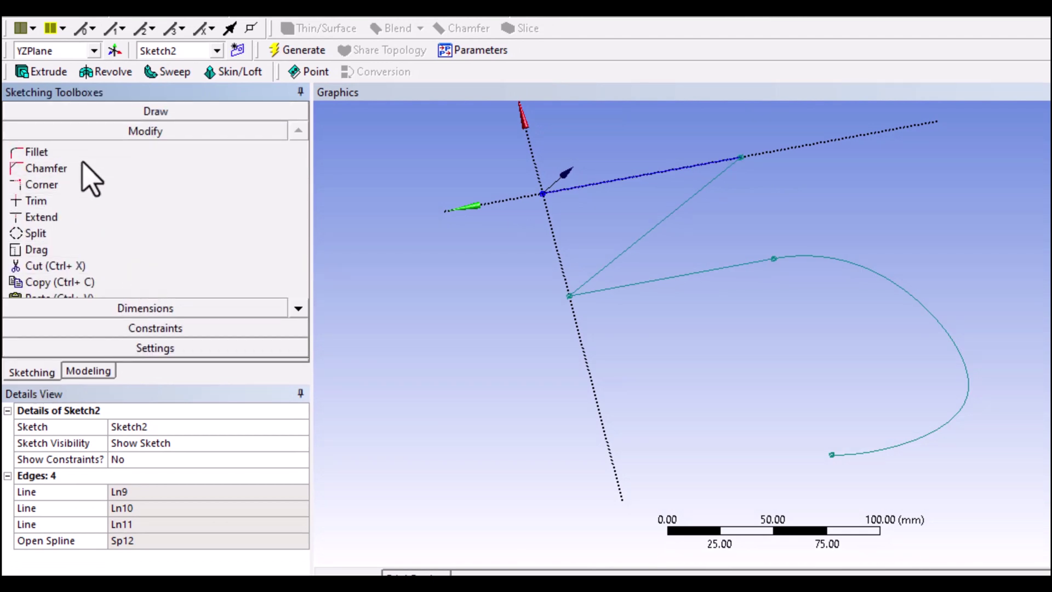
left_click(75, 152)
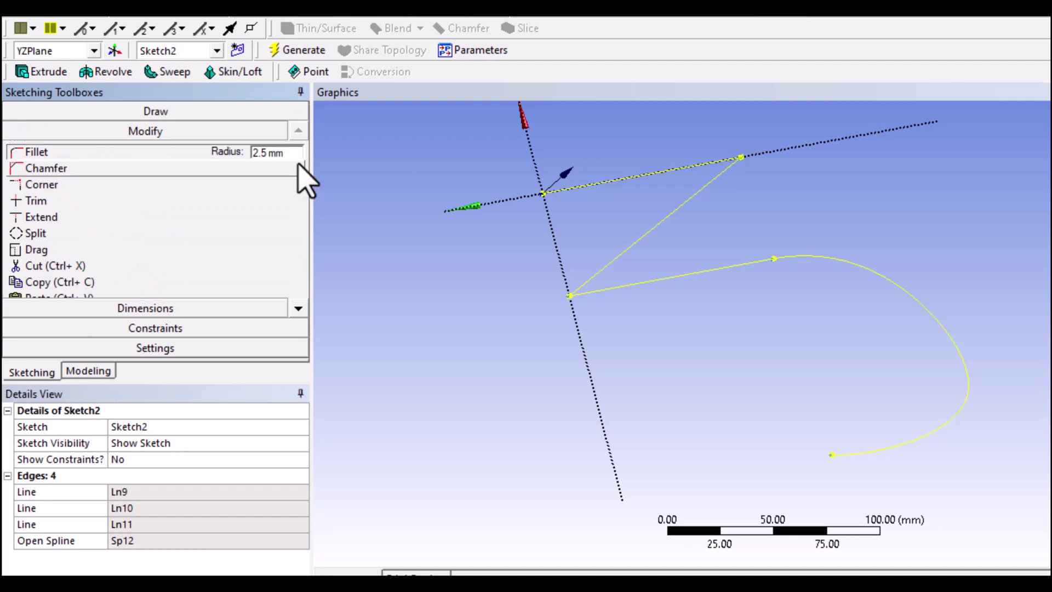
type("5")
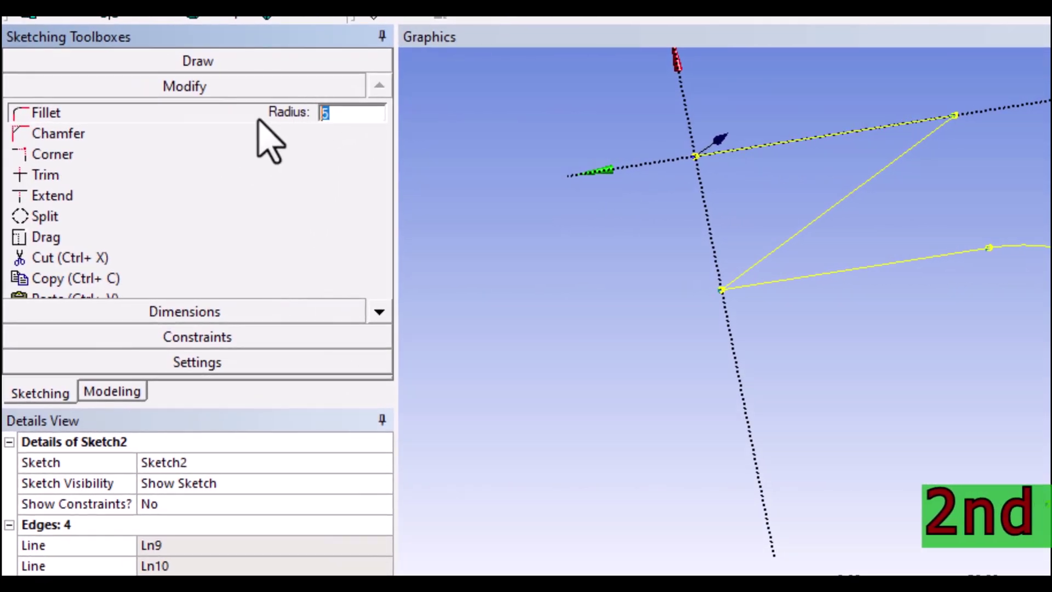
type("10")
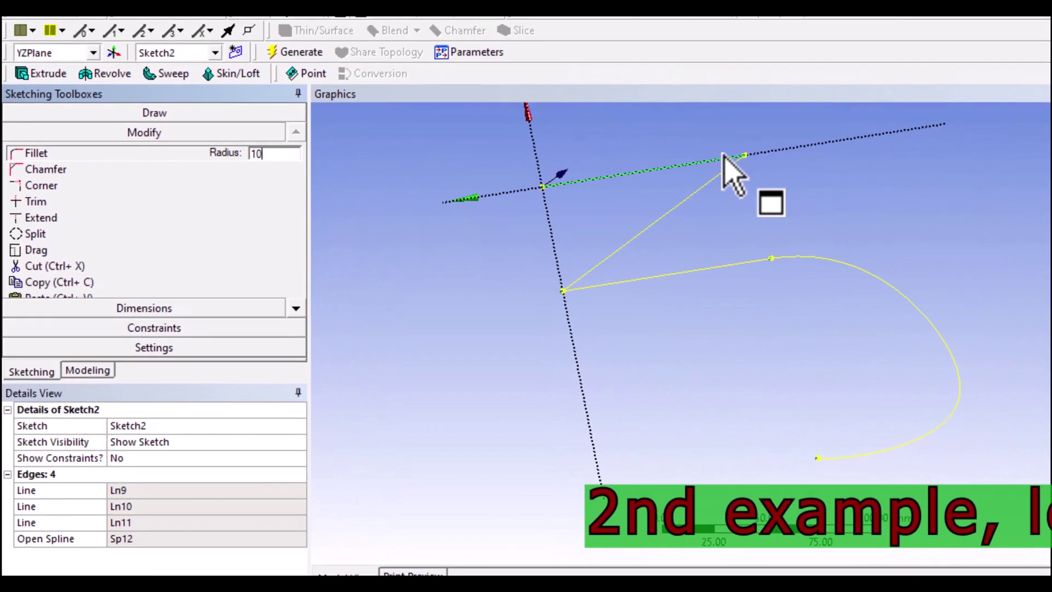
left_click(910, 122)
left_click(710, 176)
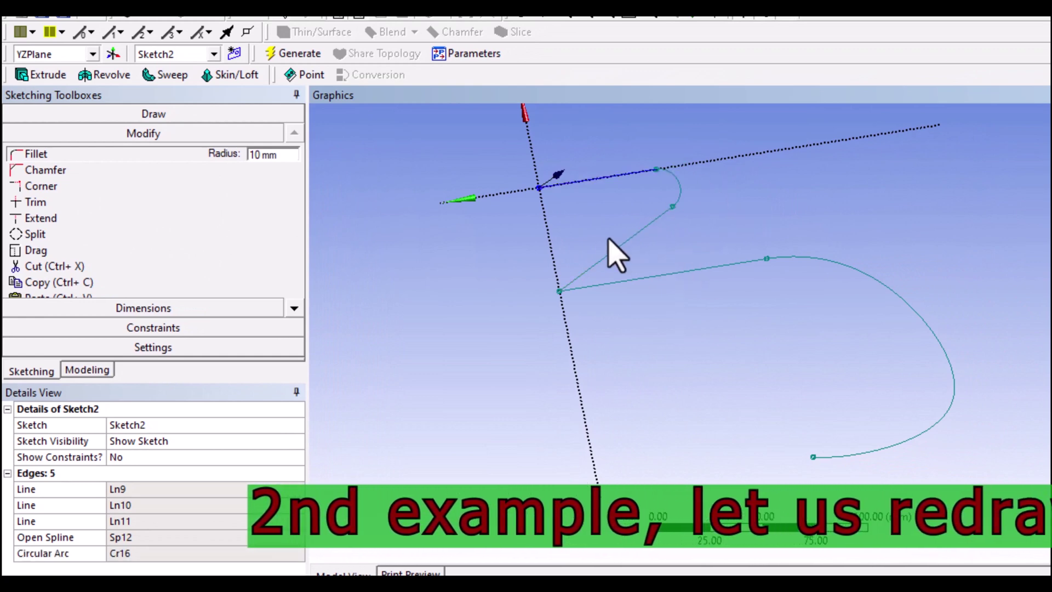
left_click(623, 282)
mouse_move(523, 335)
middle_mouse_down()
mouse_move(621, 333)
mouse_move(576, 343)
mouse_move(579, 357)
middle_mouse_up()
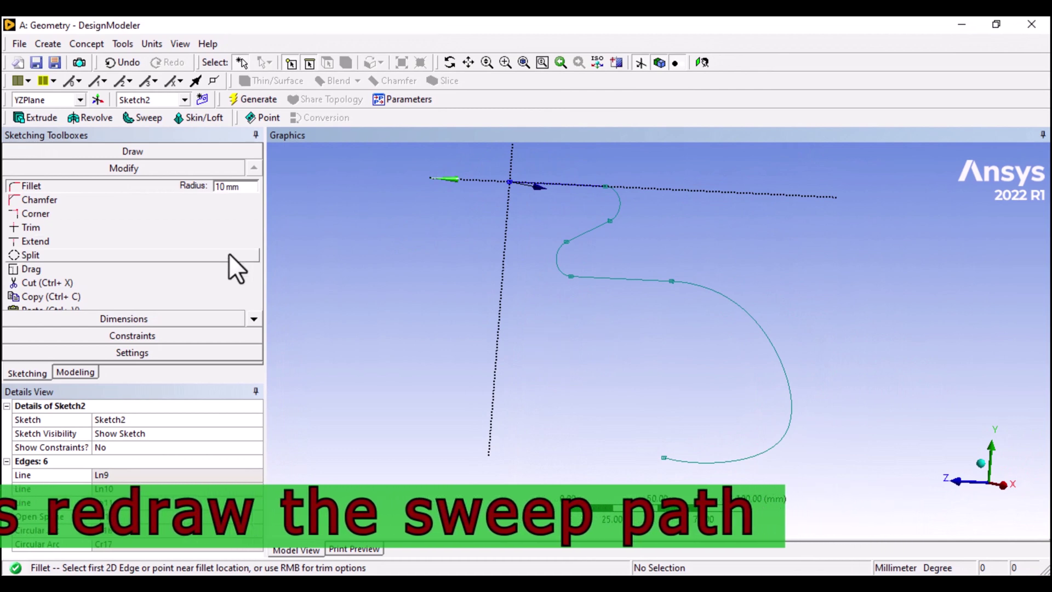
Sweep the ring profile Sketch1 along the path Sketch2 as Add Material and generate the pipe body.
left_click(76, 372)
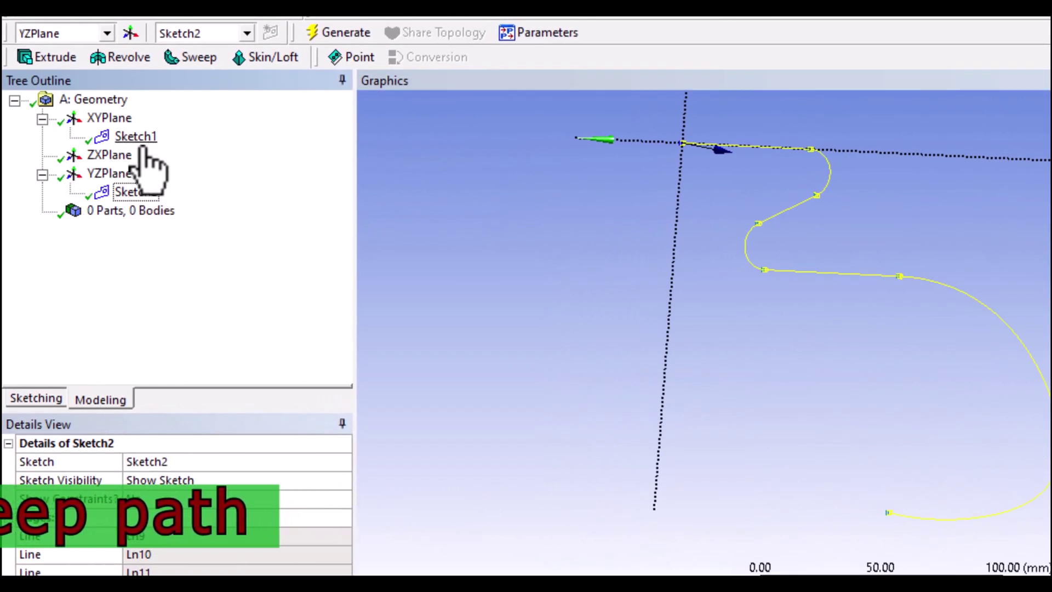
left_click(134, 138)
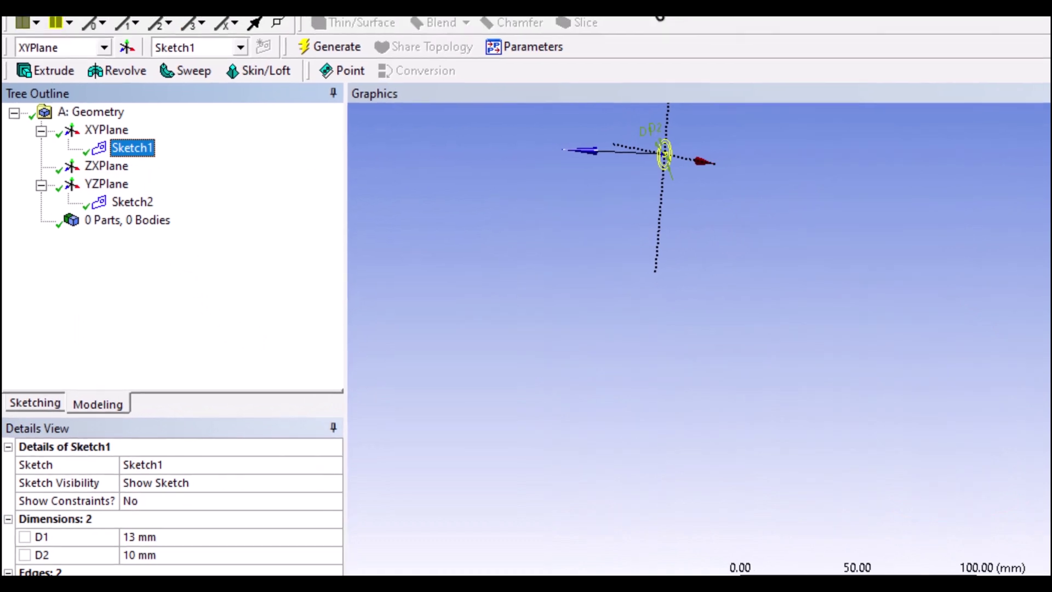
left_click(536, 69)
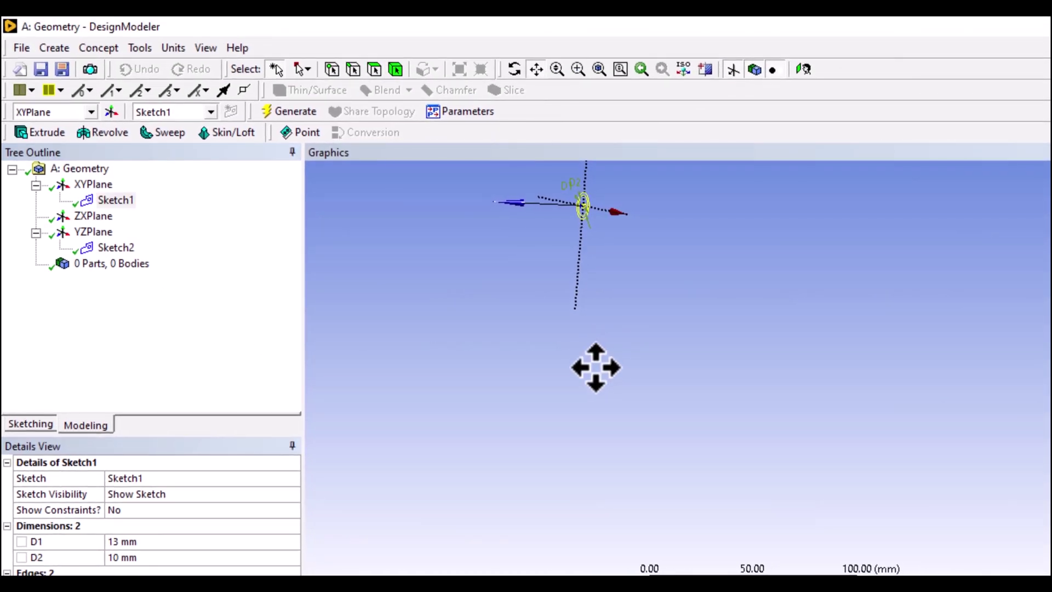
left_click_drag(596, 367, 590, 431)
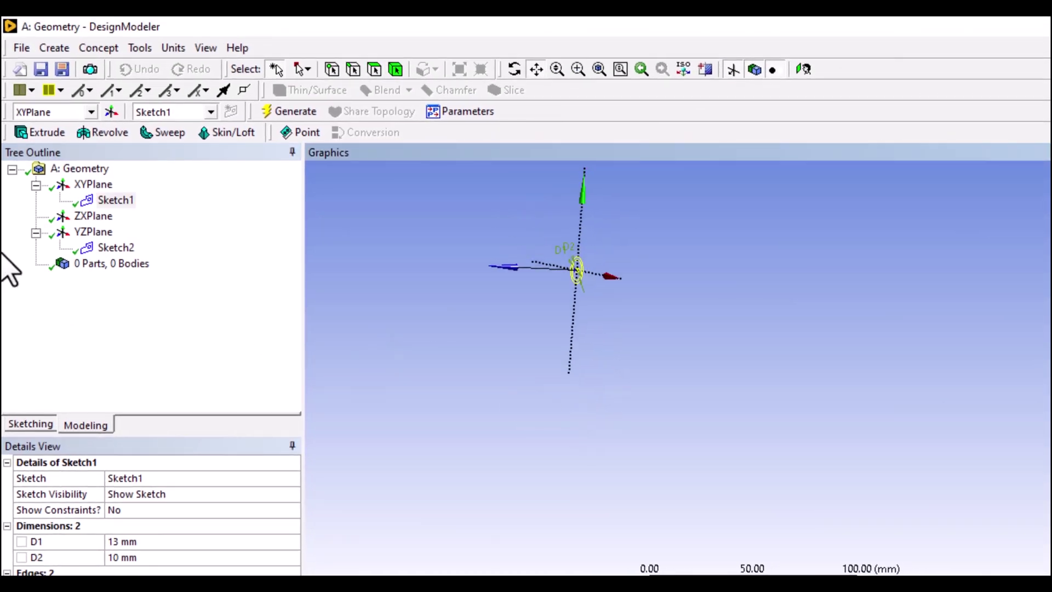
left_click(164, 132)
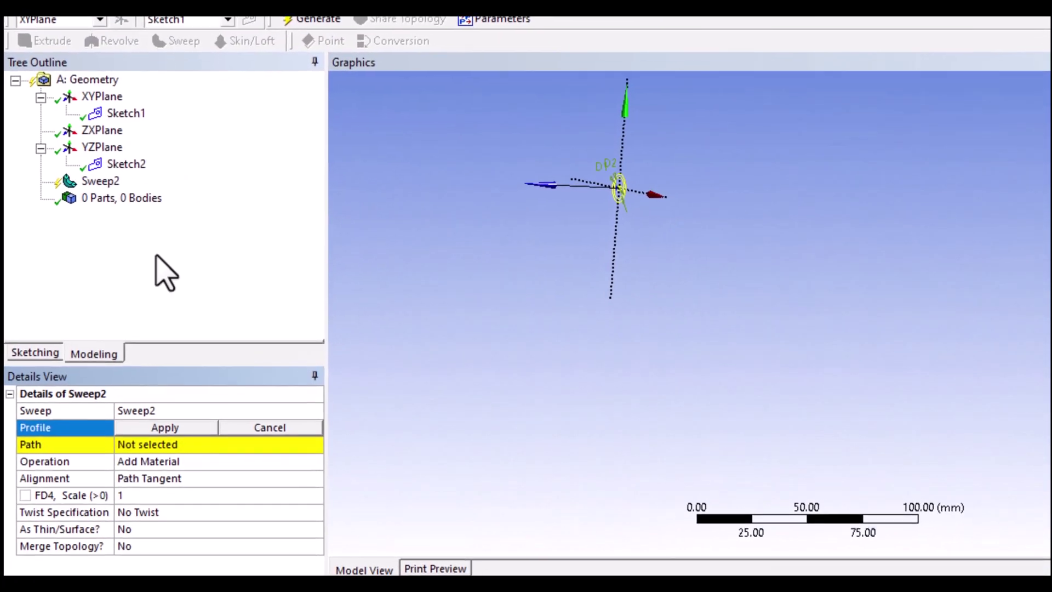
left_click(169, 426)
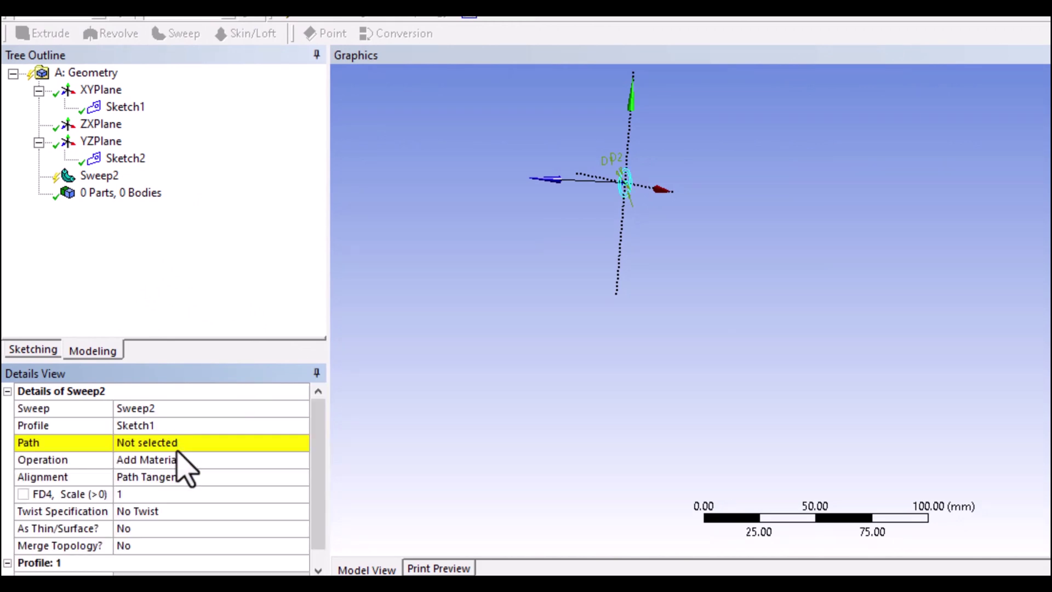
left_click(162, 444)
left_click(126, 158)
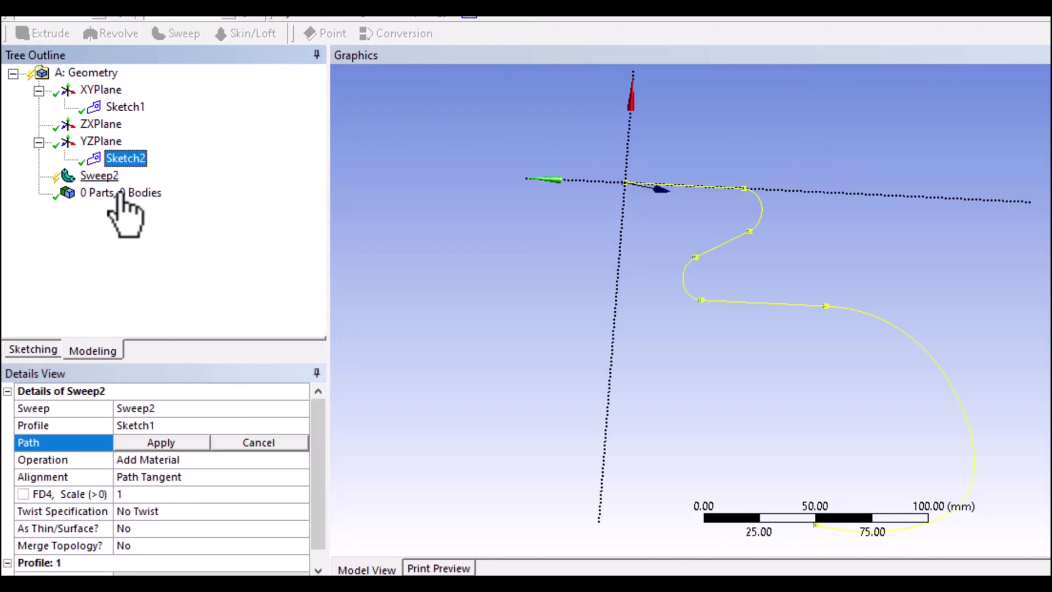
left_click(160, 442)
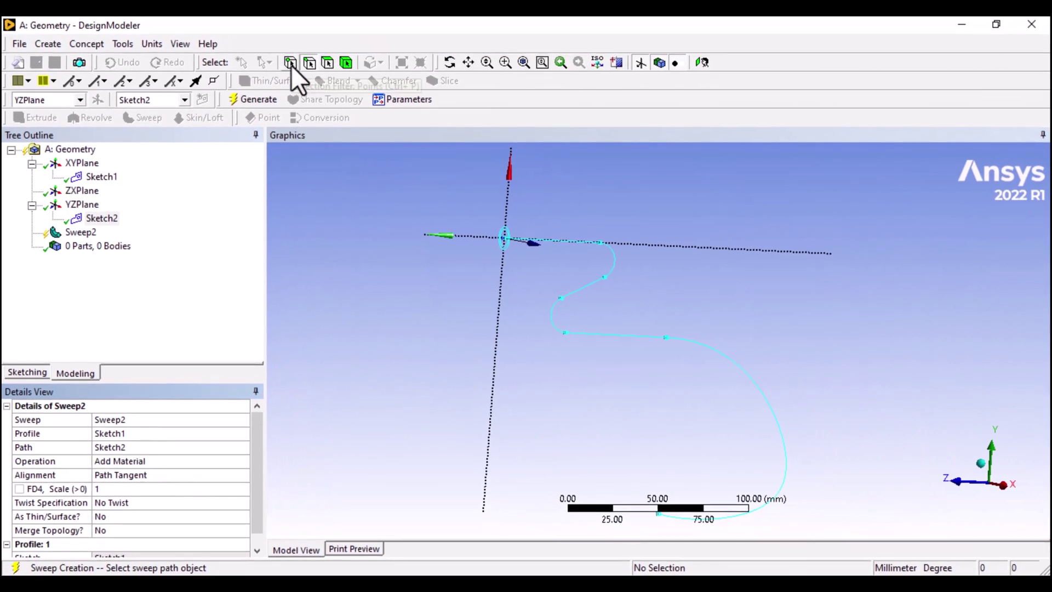
left_click(251, 101)
Hide the plane axes and examine the swept pipe, its rounded bends and both open ends from several sides.
middle_click_drag(439, 310, 482, 316)
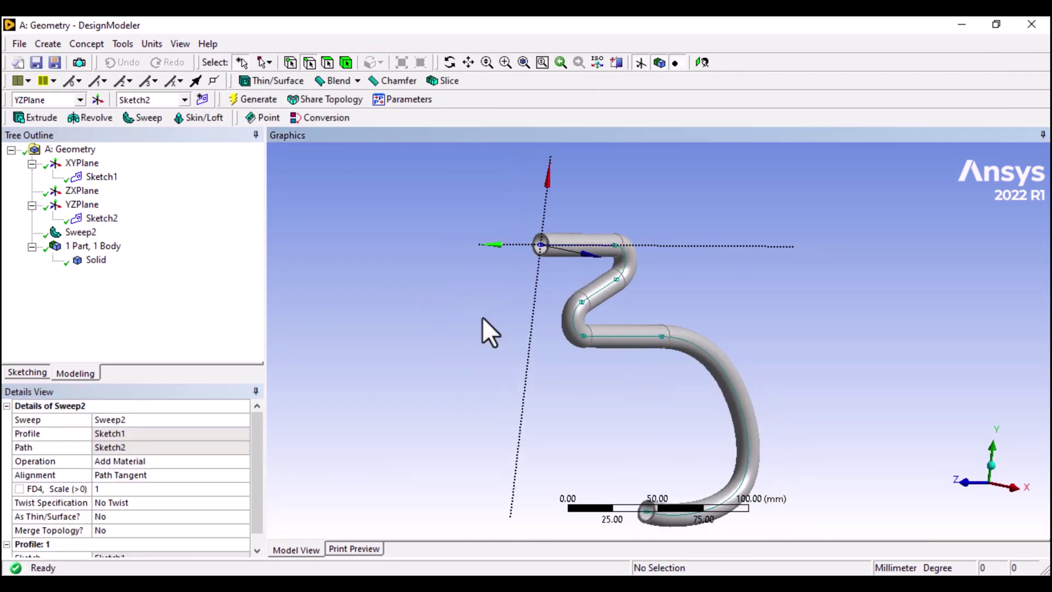
scroll(557, 306, "up", 3)
middle_click_drag(556, 305, 575, 317)
scroll(579, 341, "down", 4)
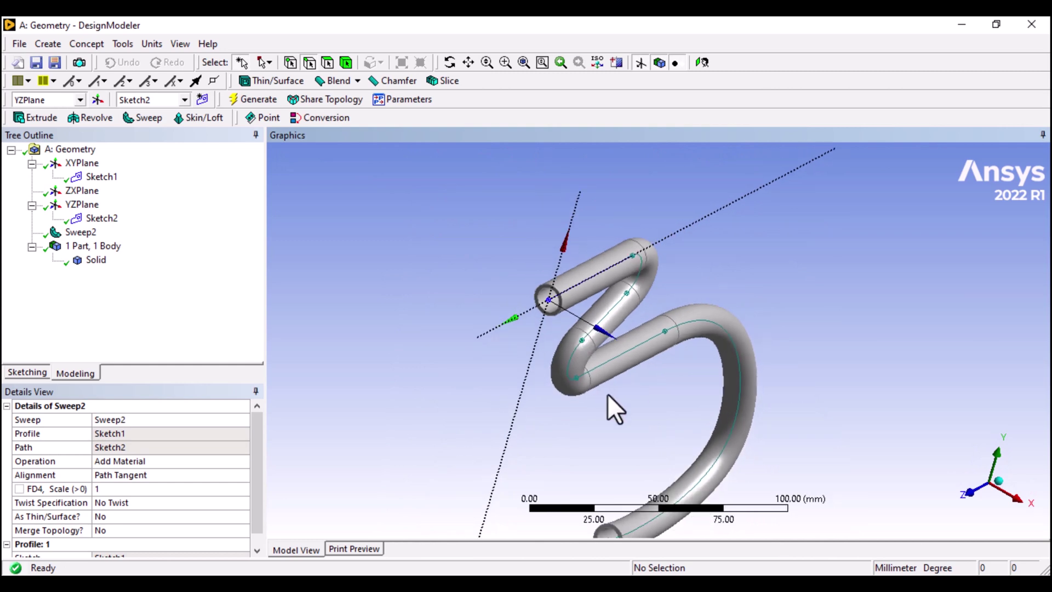
left_click(637, 61)
middle_click_drag(667, 286, 758, 316)
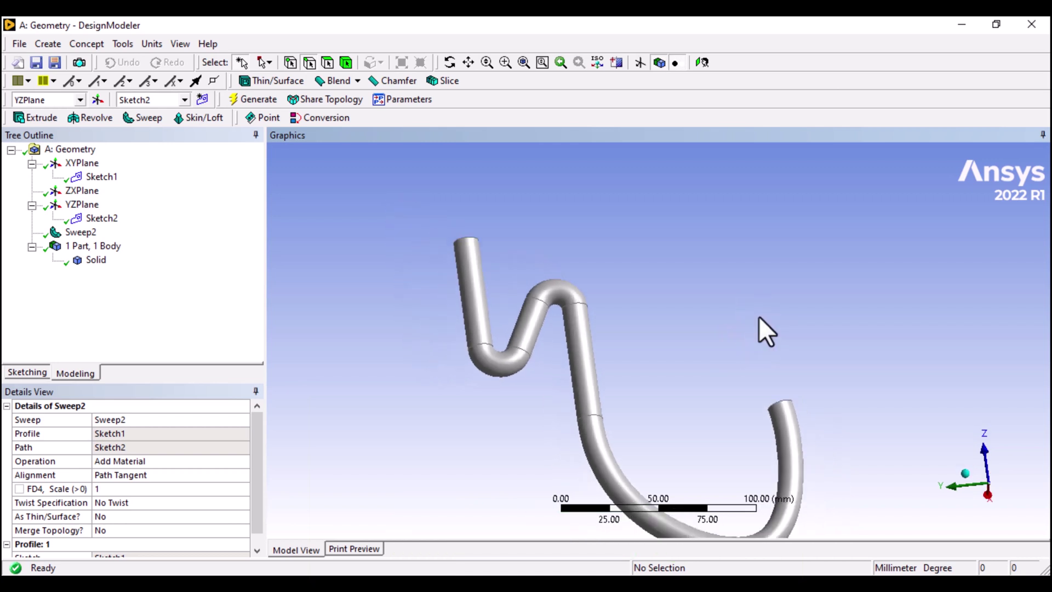
left_click(486, 62)
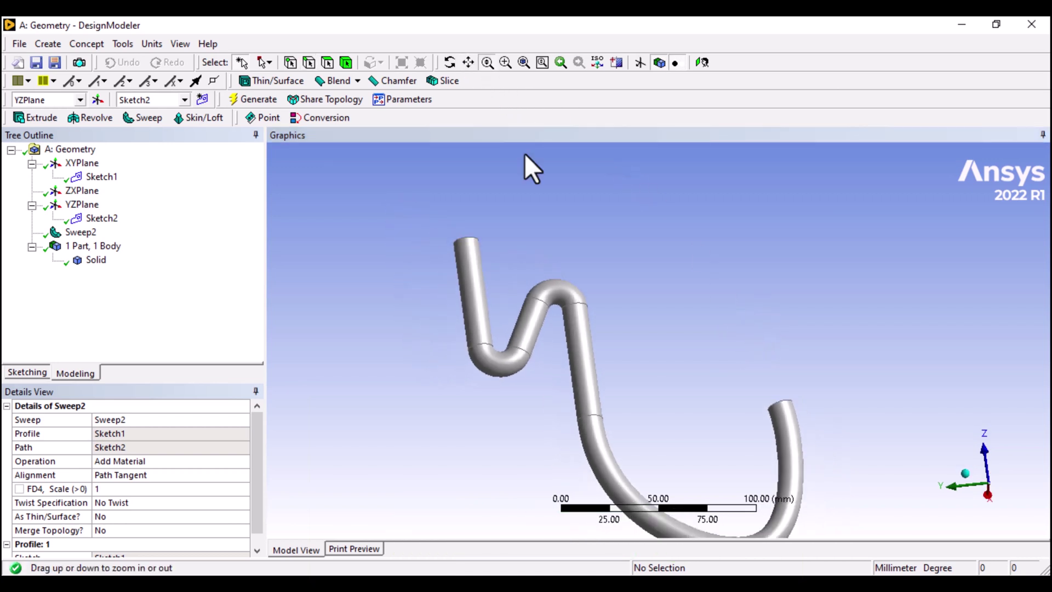
left_click_drag(629, 326, 652, 400)
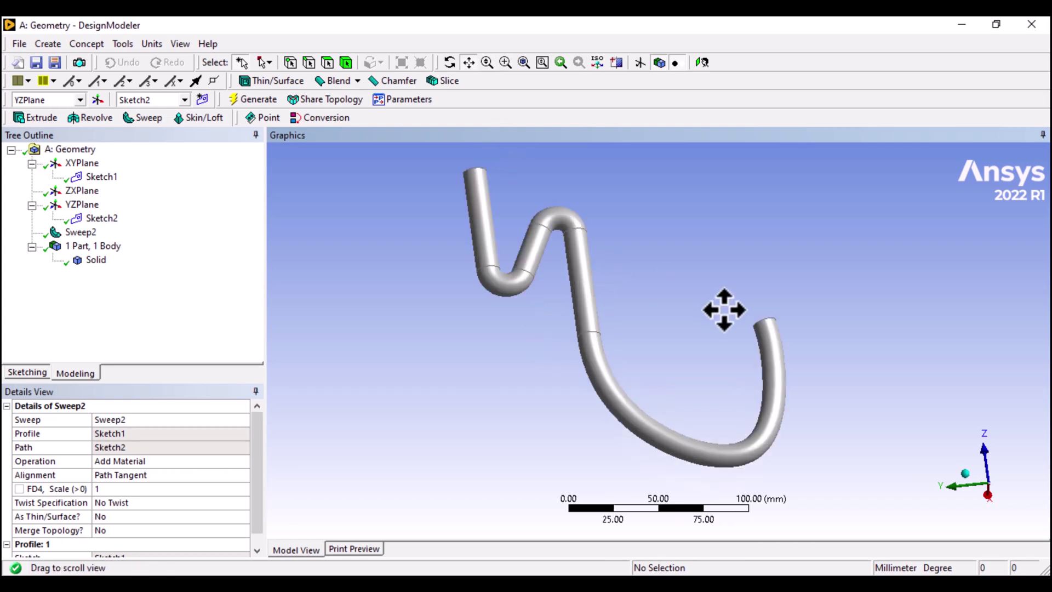
middle_click_drag(723, 309, 737, 359)
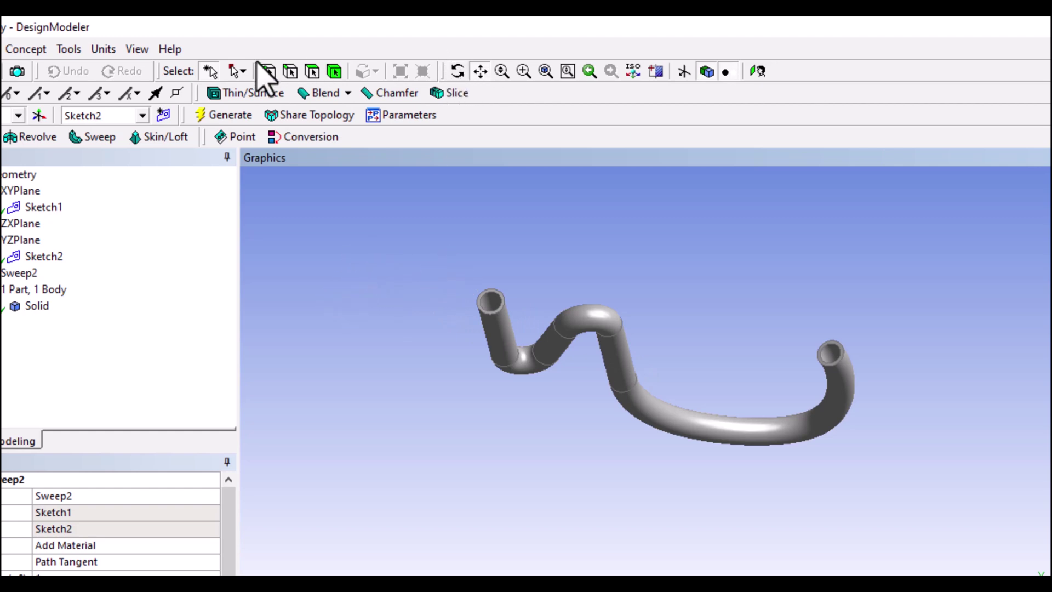
Add a Fill feature with the By Cavity extraction type and open its face selection.
left_click(68, 49)
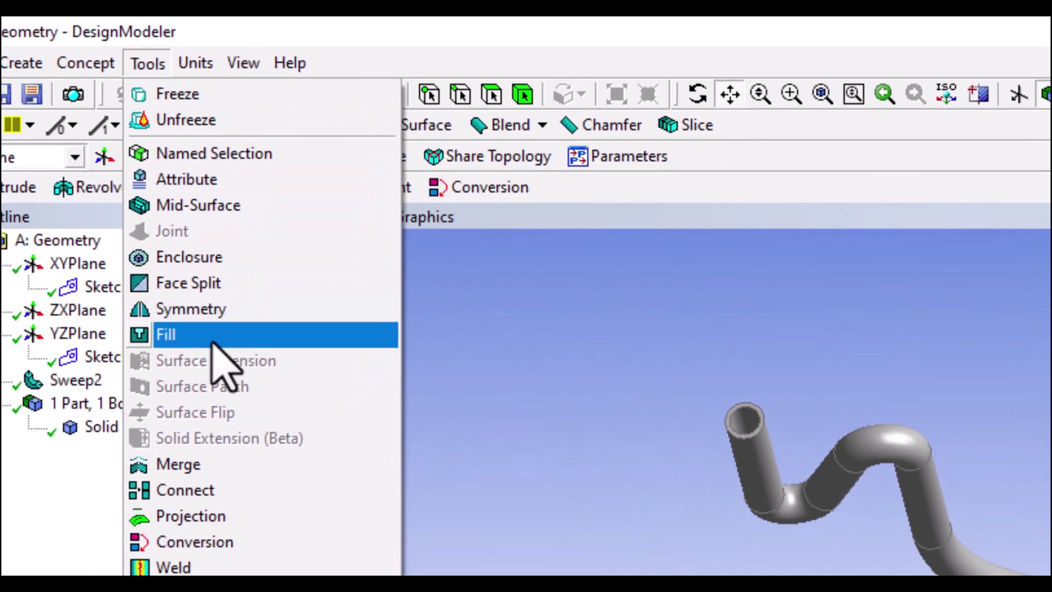
left_click(213, 337)
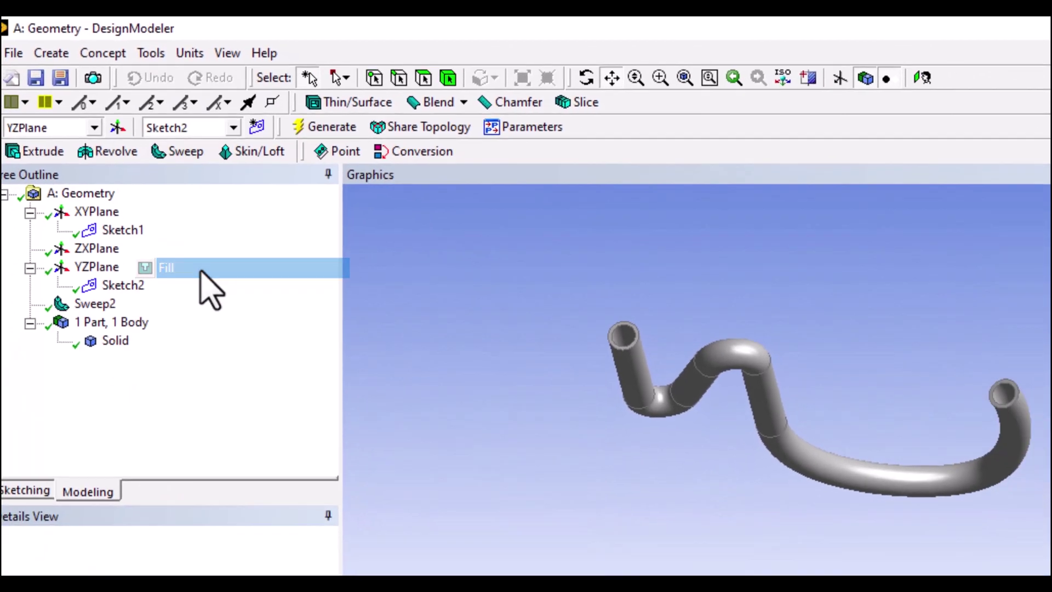
middle_click_drag(481, 495, 569, 505)
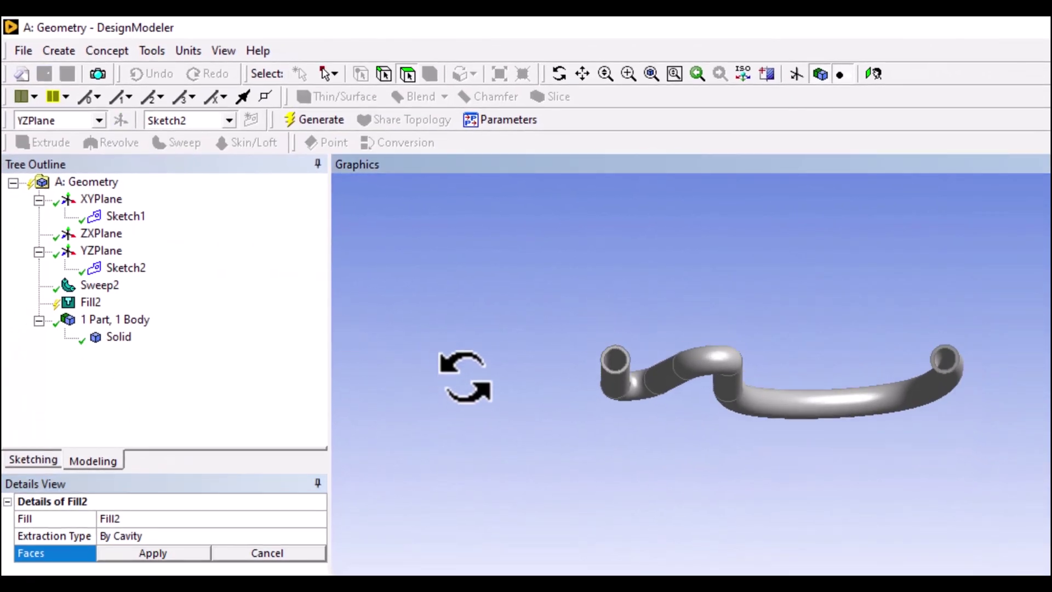
middle_click_drag(466, 377, 411, 410)
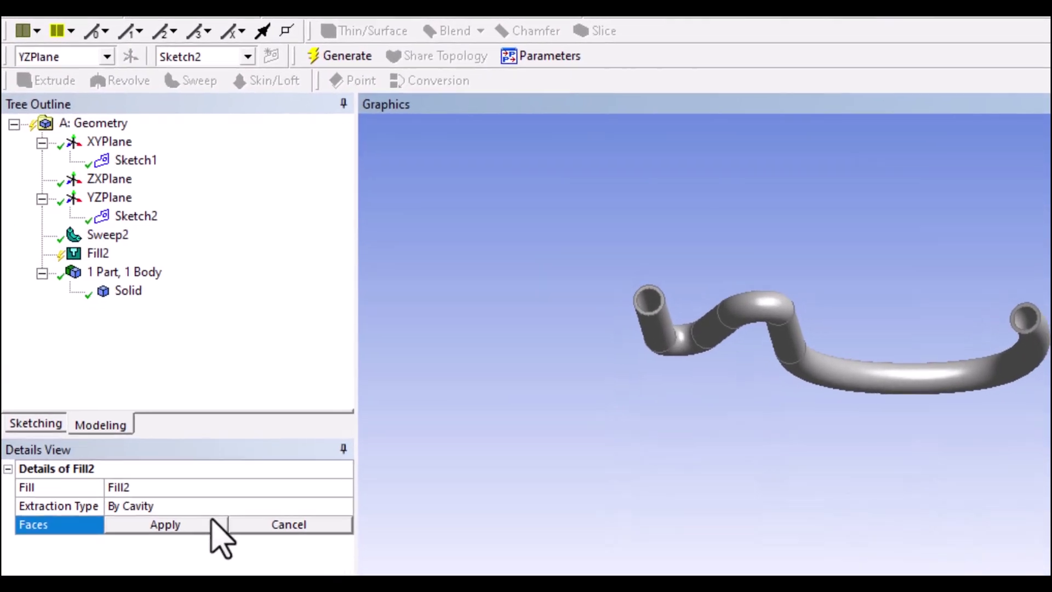
left_click(213, 537)
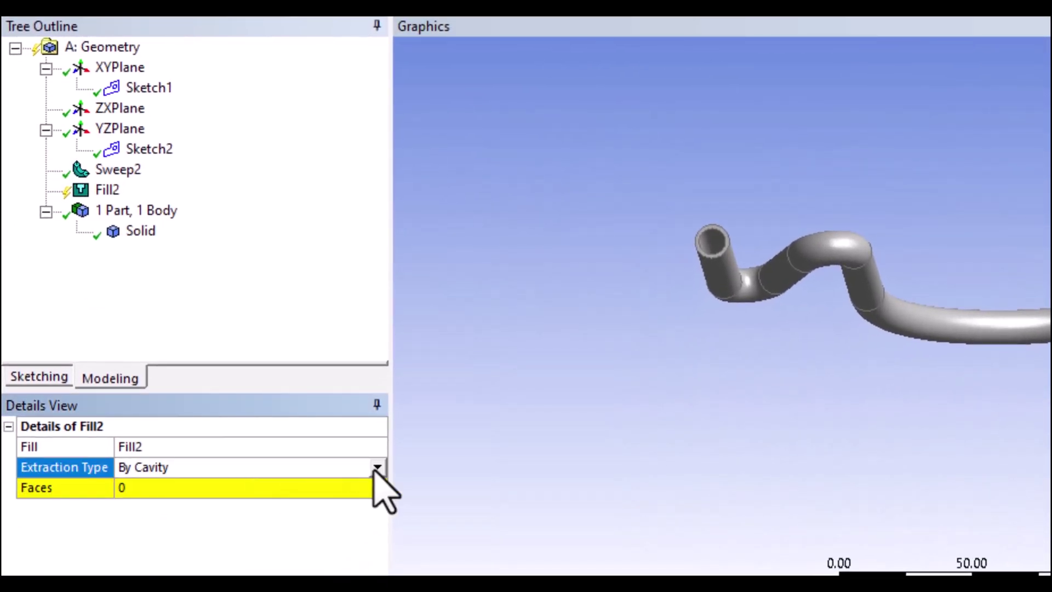
left_click(316, 537)
left_click(203, 485)
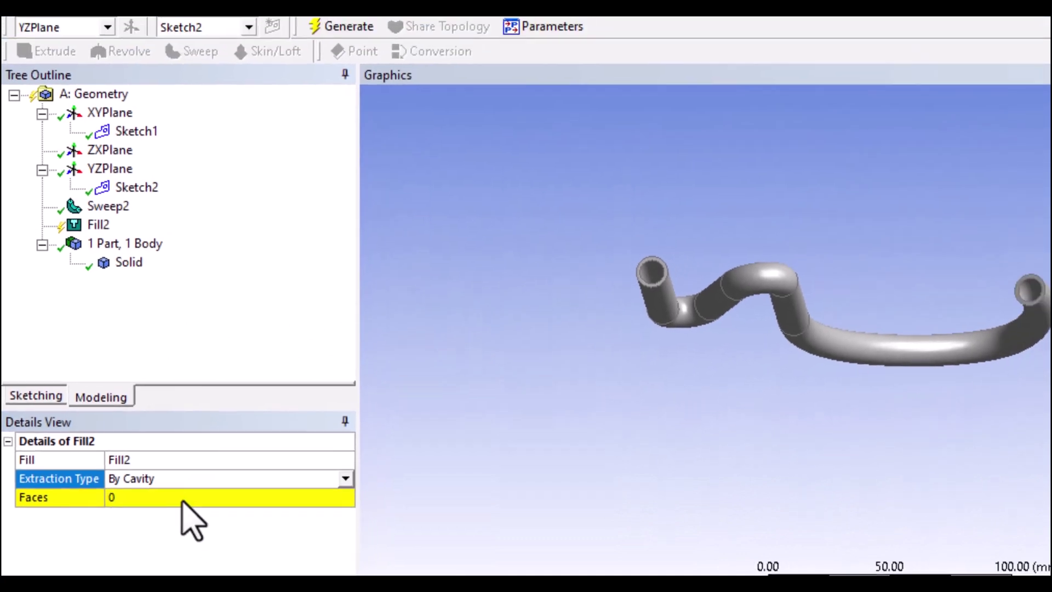
left_click(191, 490)
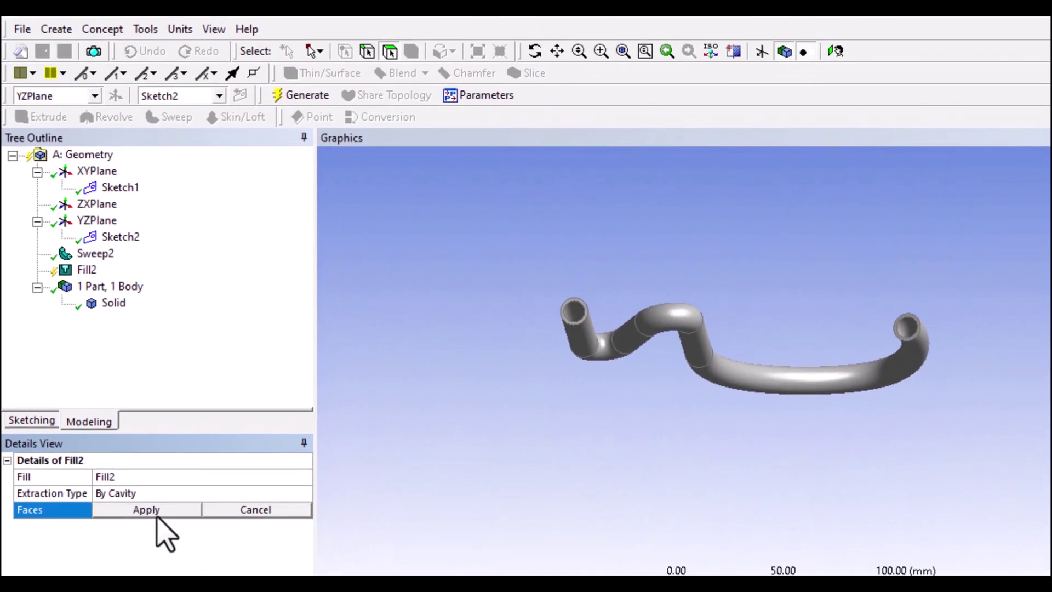
Select the inner face at one pipe end, extend the selection to limits, and assign the inner faces to the fill.
left_click(569, 313)
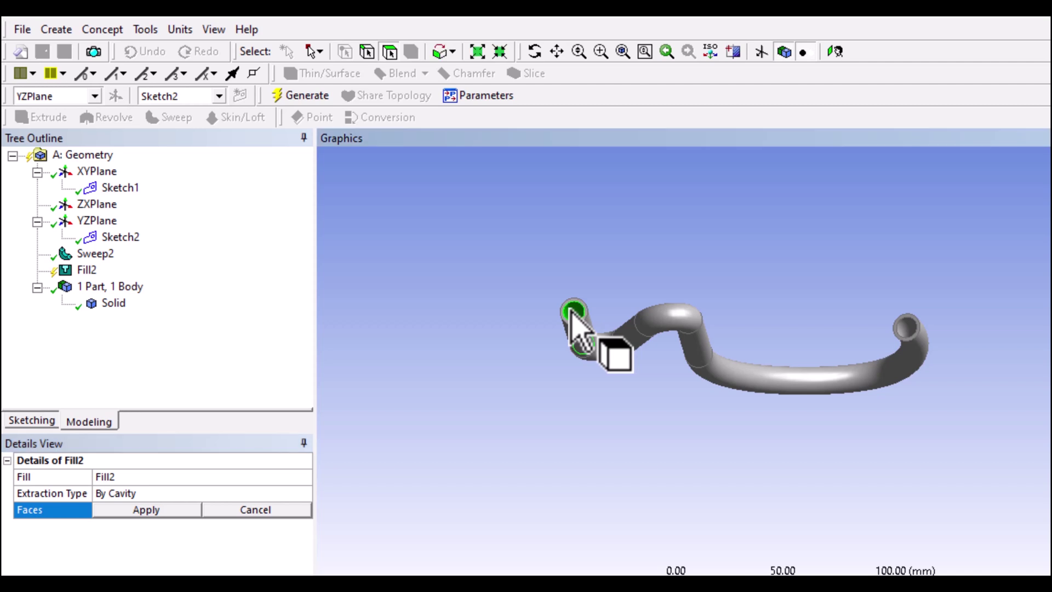
middle_click_drag(634, 403, 693, 389)
middle_click_drag(526, 430, 505, 446)
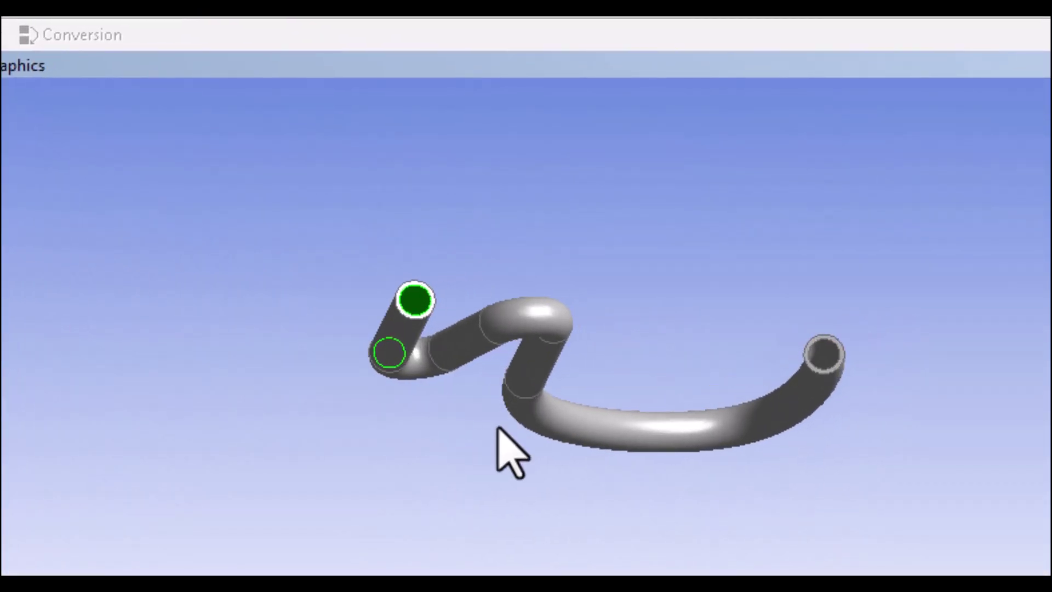
middle_click_drag(780, 559, 665, 554)
scroll(700, 468, "up", 2)
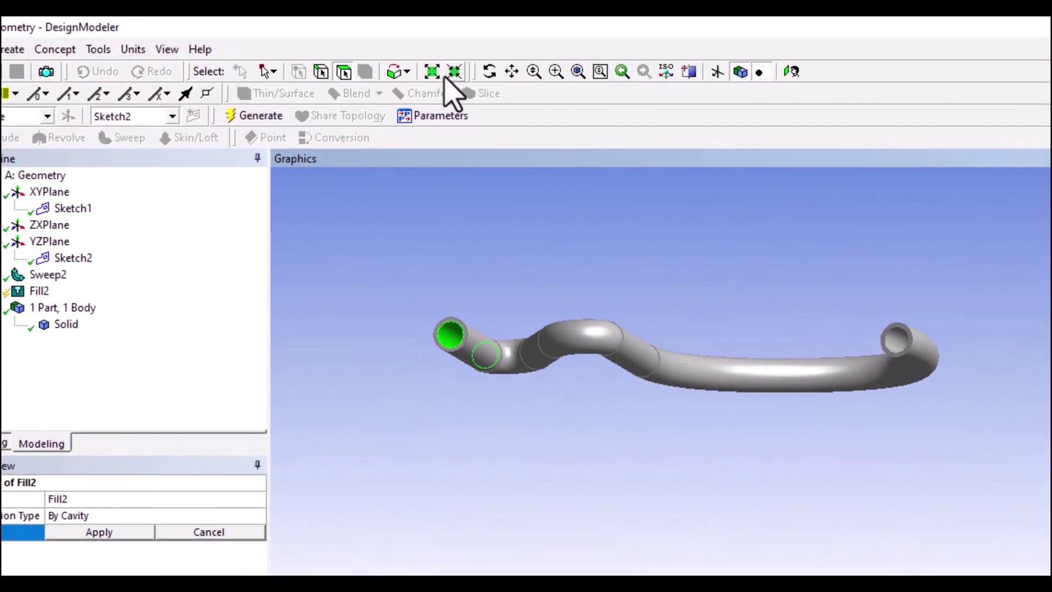
left_click(429, 37)
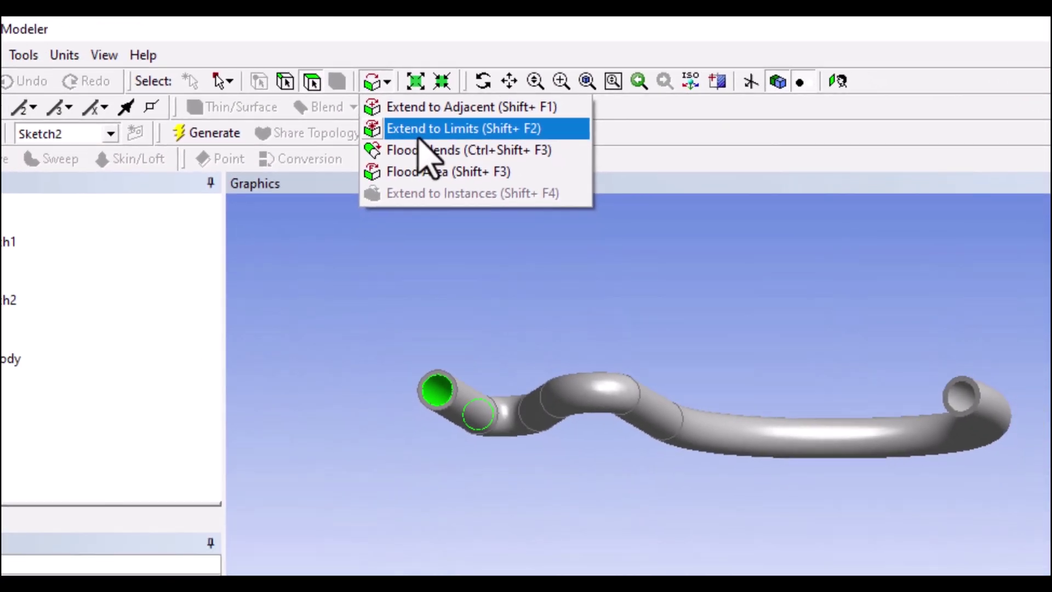
left_click(386, 167)
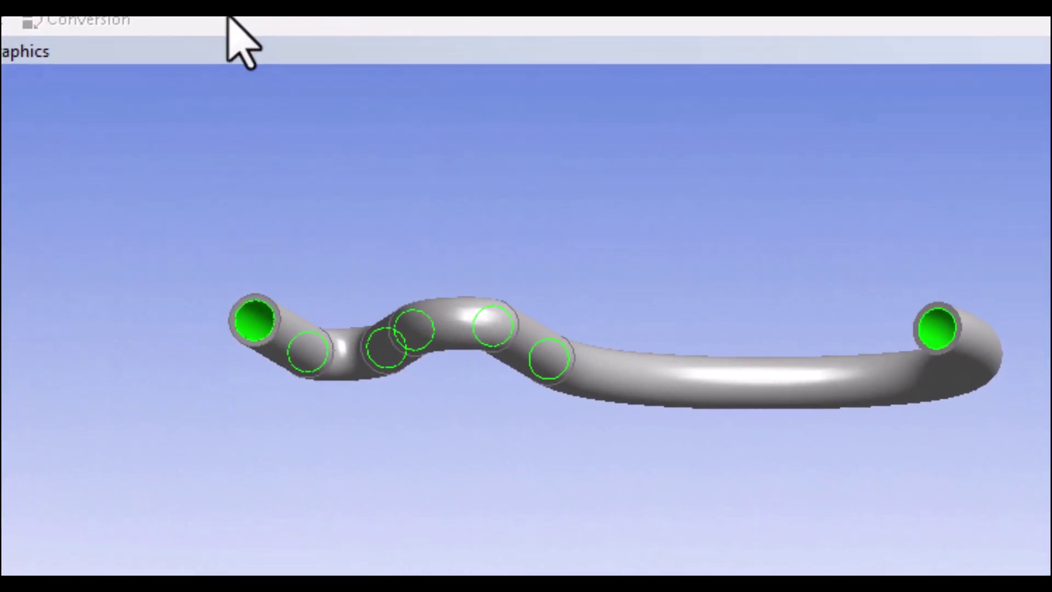
middle_click_drag(493, 383, 579, 521)
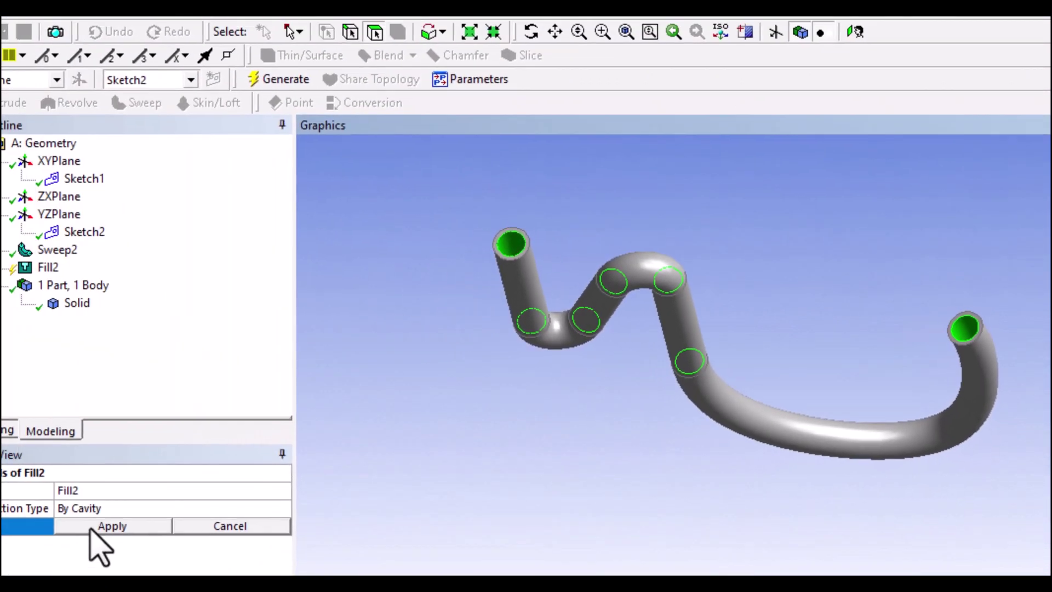
left_click(96, 528)
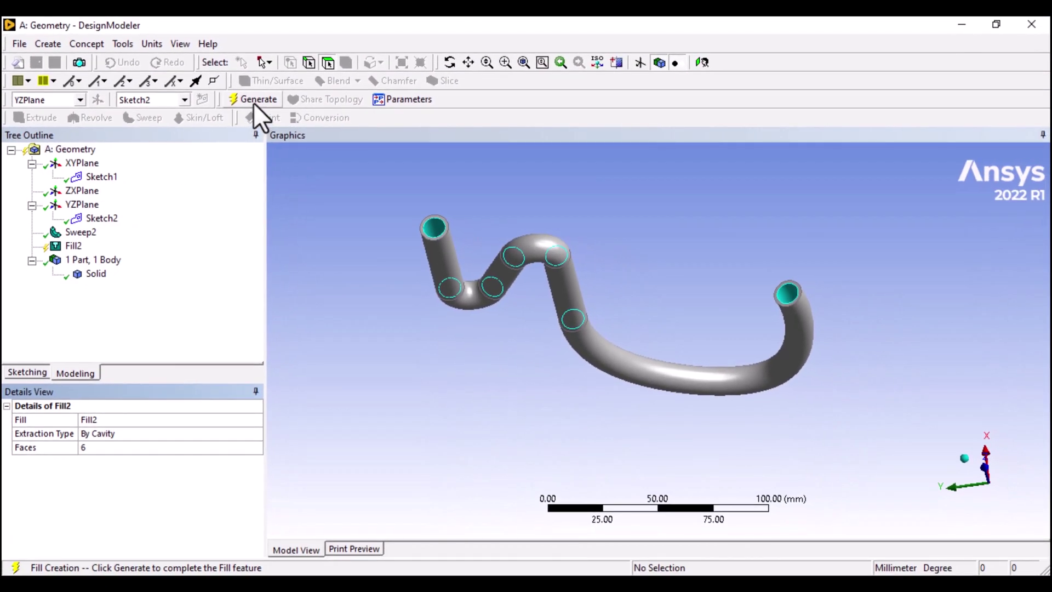
Generate the By Cavity fill and examine the fluid body inside the pipe at both open ends.
left_click(253, 103)
middle_click_drag(339, 307, 359, 336)
left_click(96, 274)
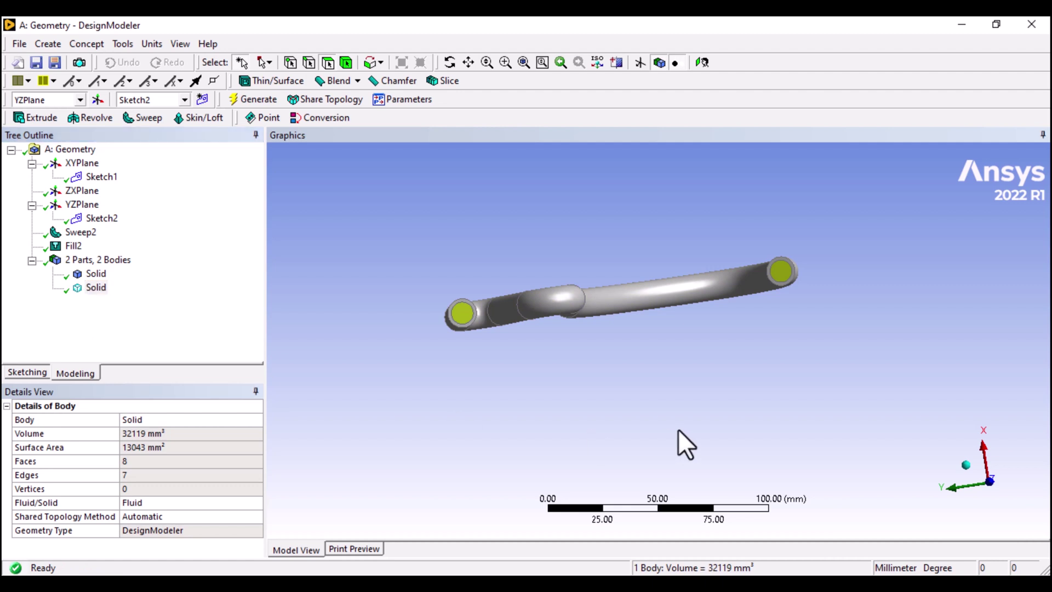
middle_click_drag(678, 431, 652, 408)
scroll(646, 347, "up", 3)
mouse_move(453, 355)
middle_mouse_down()
mouse_move(460, 328)
mouse_move(465, 338)
middle_mouse_up()
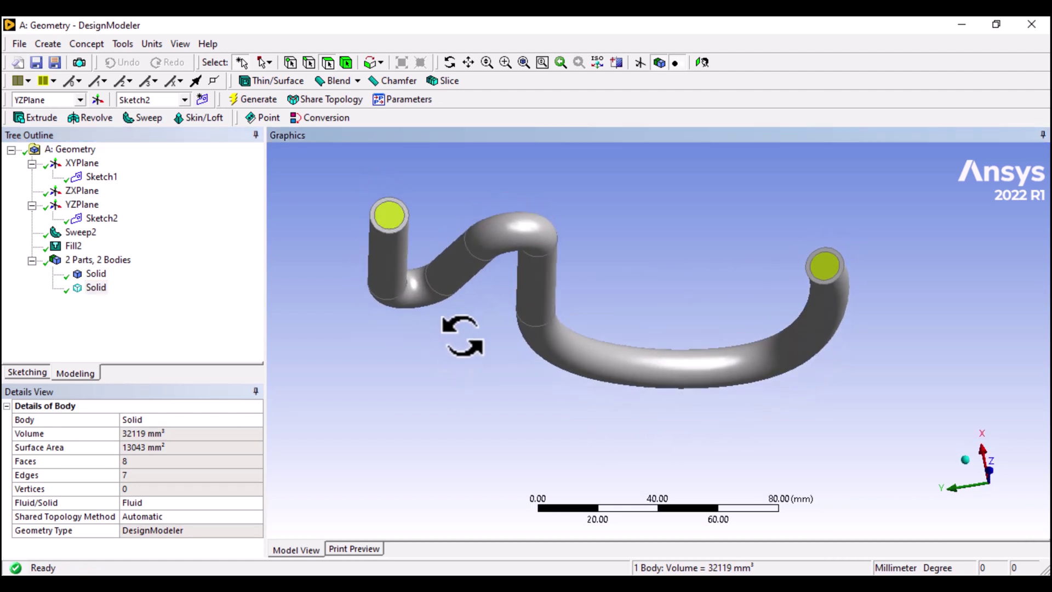
Suppress the pipe body, examine the fluid body on its own, and unsuppress the pipe body.
left_click(95, 274)
right_click(95, 275)
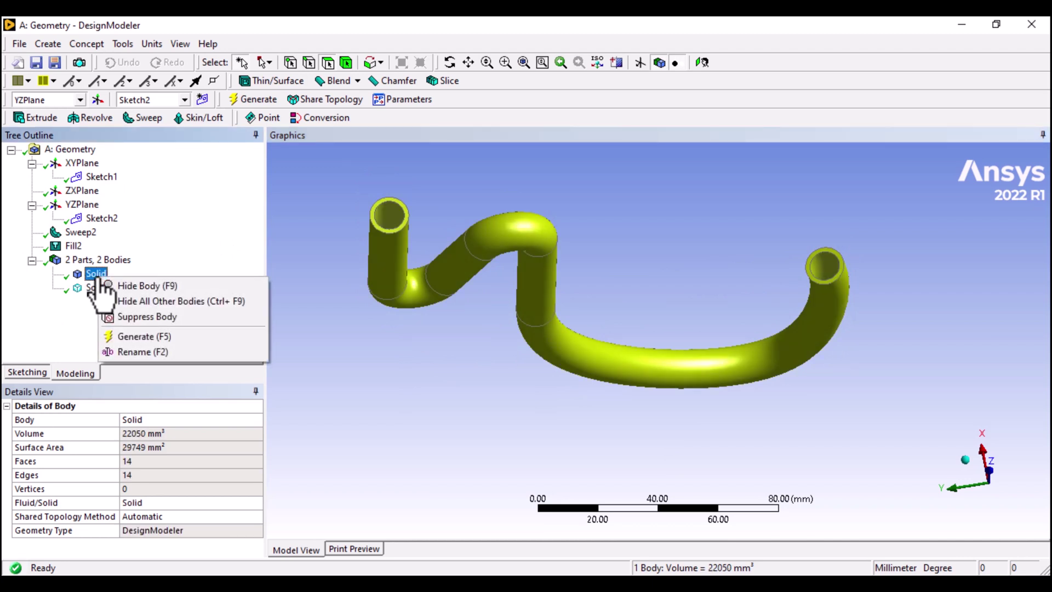
left_click(169, 316)
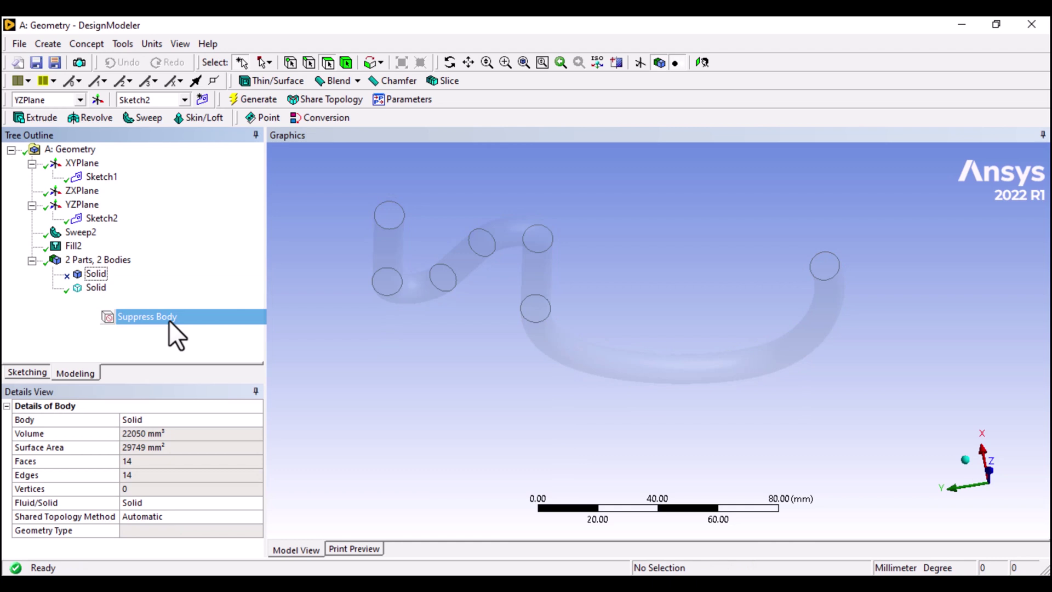
left_click(96, 288)
mouse_move(431, 384)
middle_mouse_down()
mouse_move(422, 369)
mouse_move(419, 379)
middle_mouse_up()
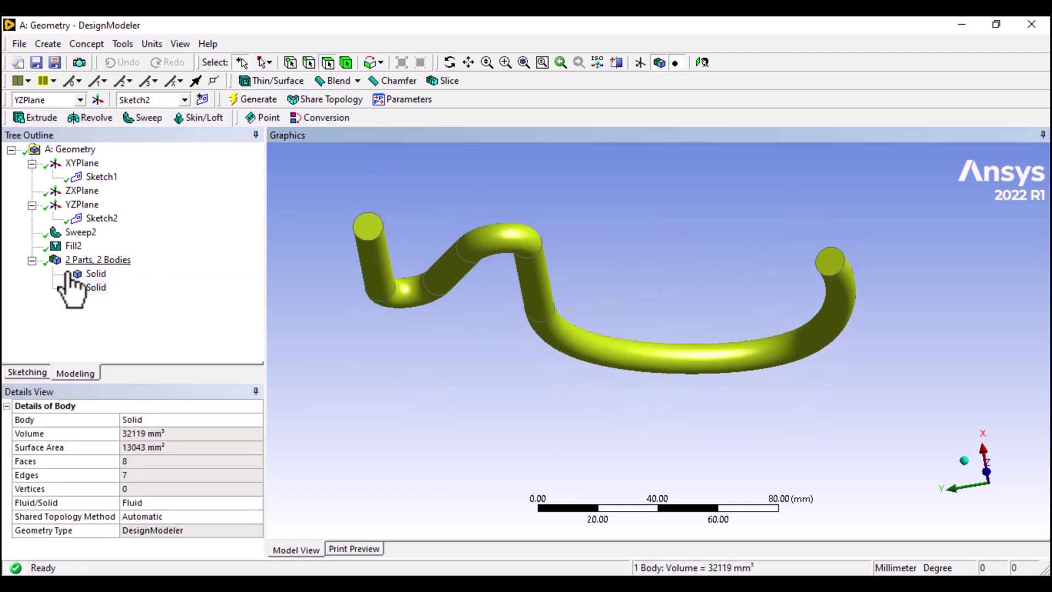
left_click(96, 273)
right_click(96, 274)
left_click(164, 279)
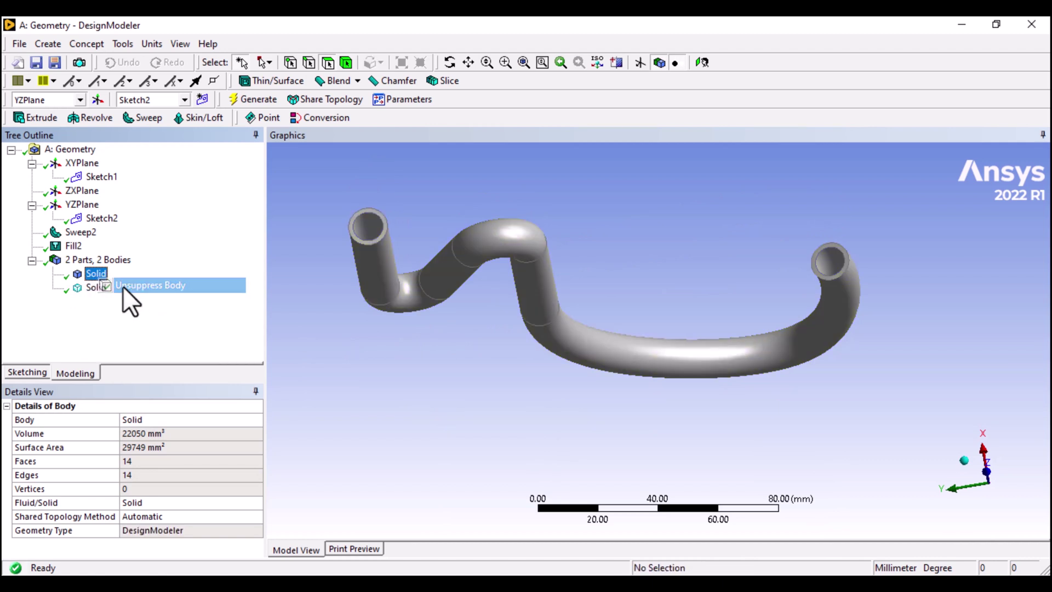
Suppress the fluid body, examine the hollow pipe on its own, and unsuppress the fluid body.
right_click(100, 287)
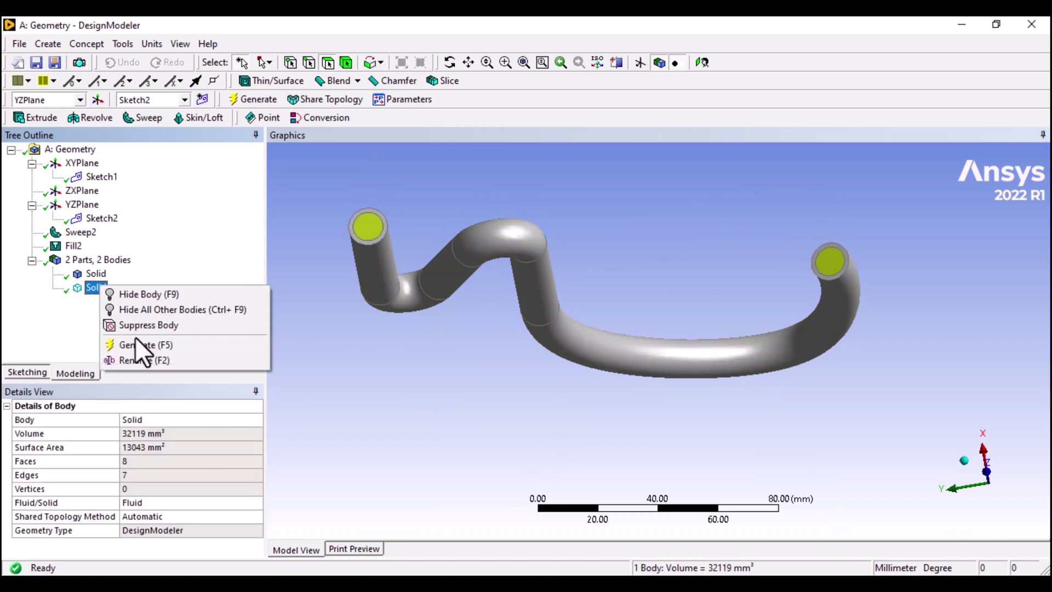
left_click(140, 325)
middle_click_drag(383, 371, 541, 396)
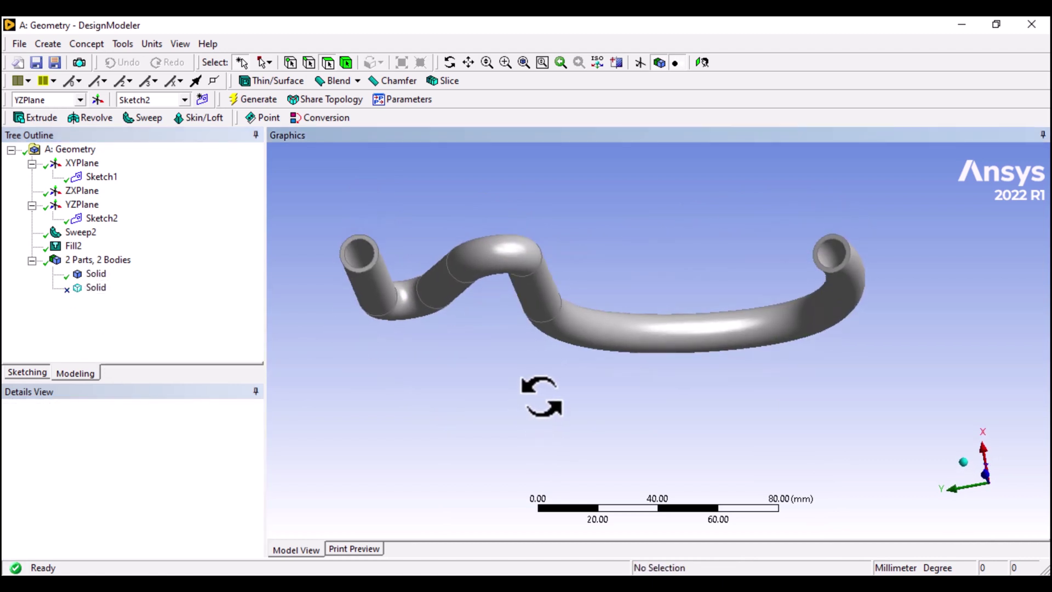
left_click(96, 287)
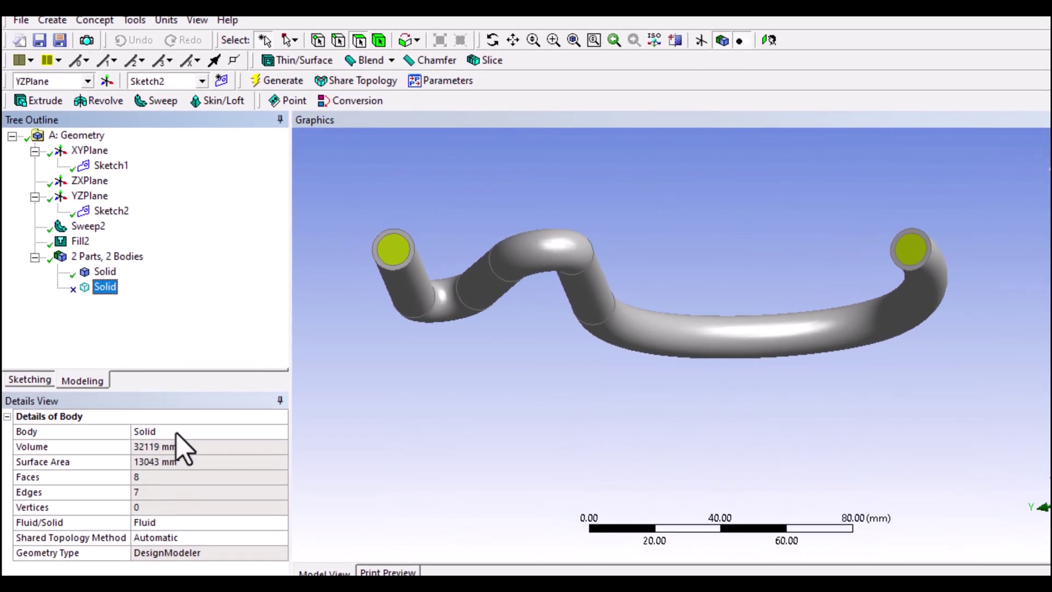
right_click(100, 289)
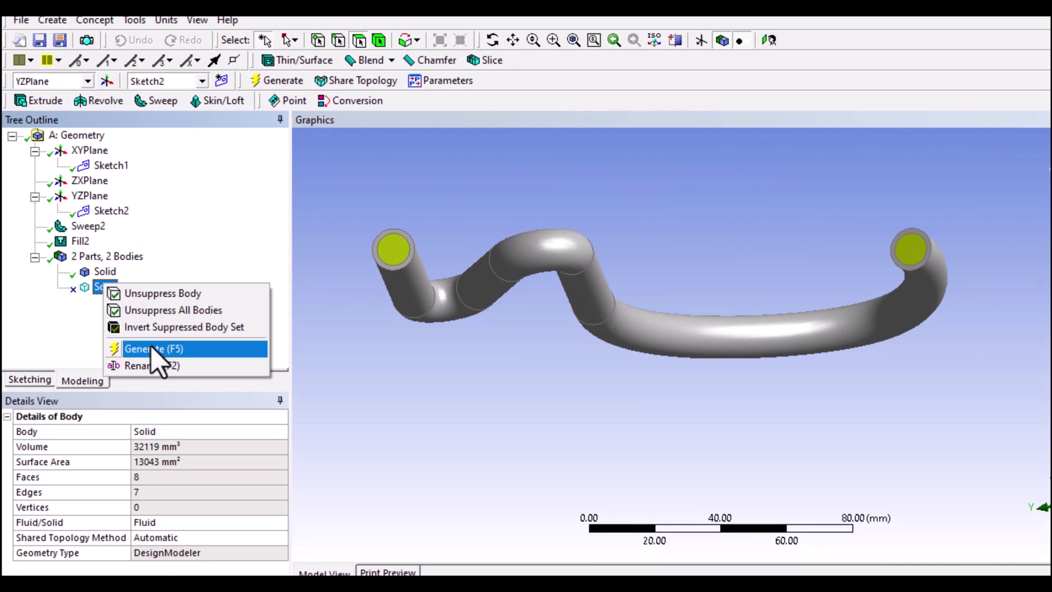
left_click(131, 294)
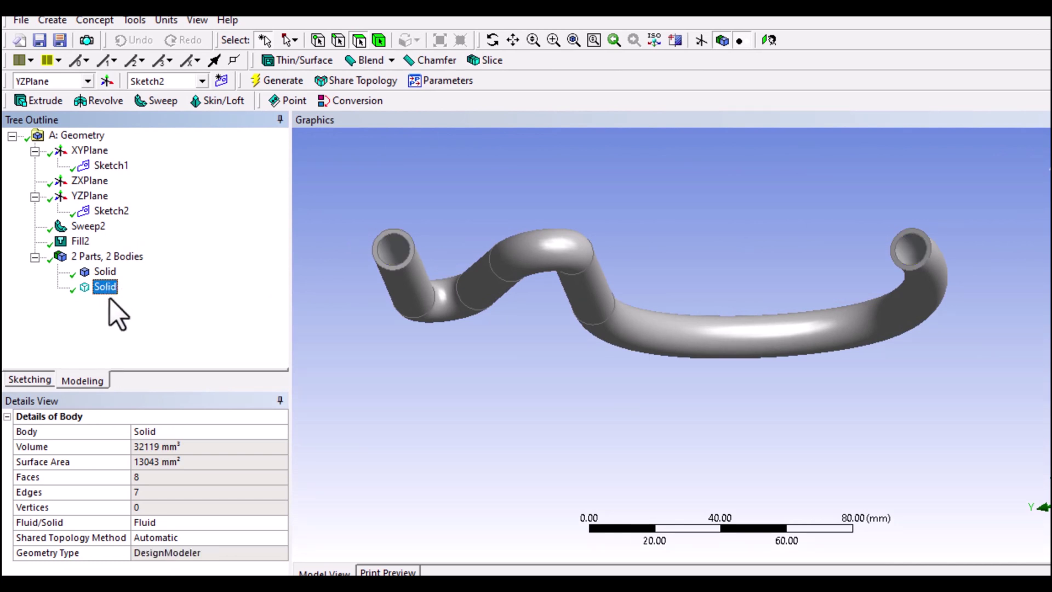
Open the fluid body's name for renaming.
right_click(105, 289)
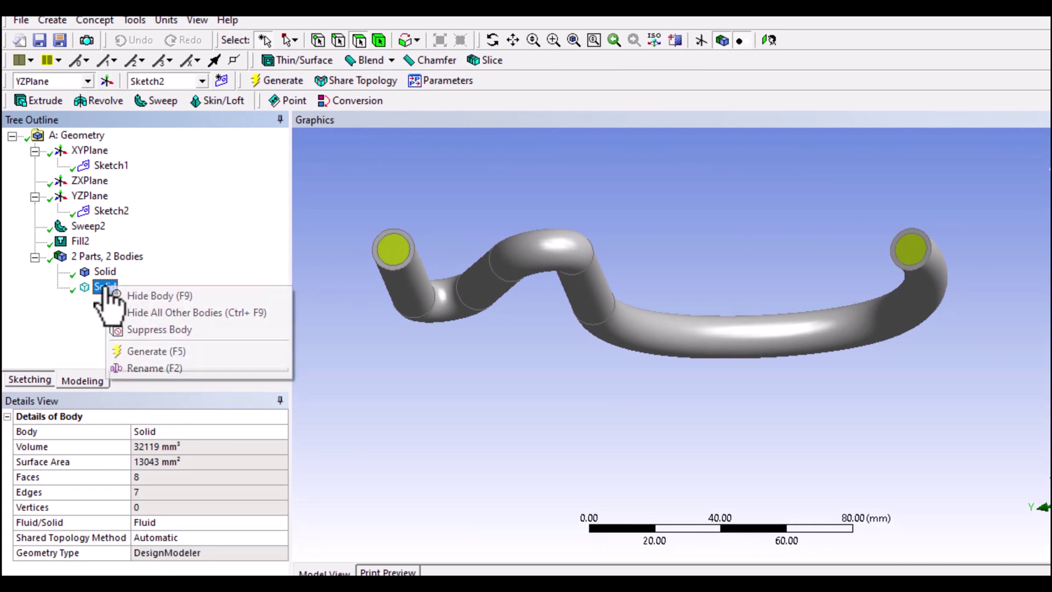
left_click(145, 367)
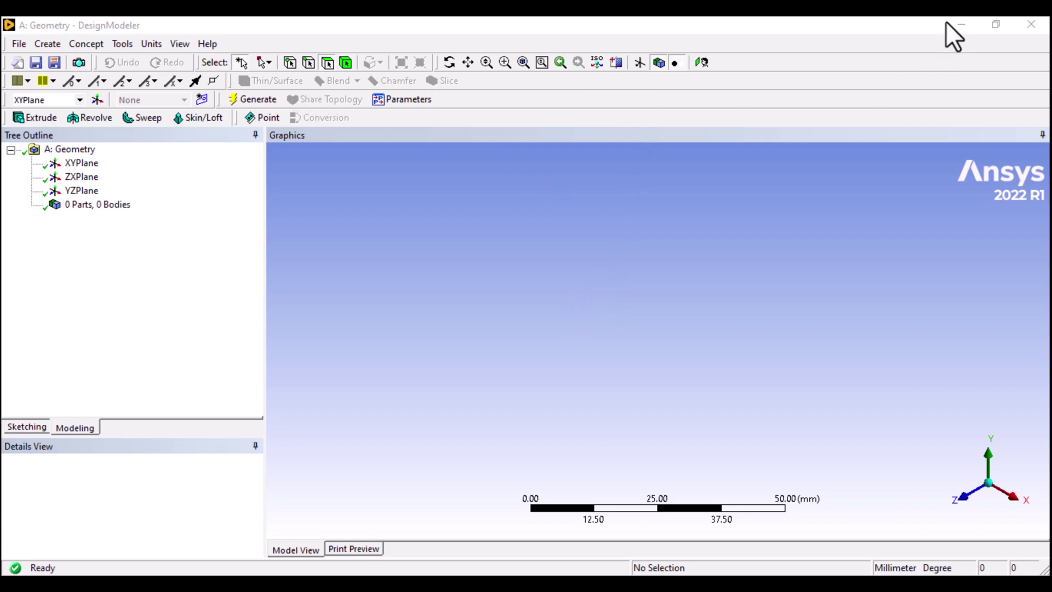
Show the plane axes and sketch two concentric circles, about 26 mm and 22 mm in diameter, at the XYPlane origin.
left_click(638, 62)
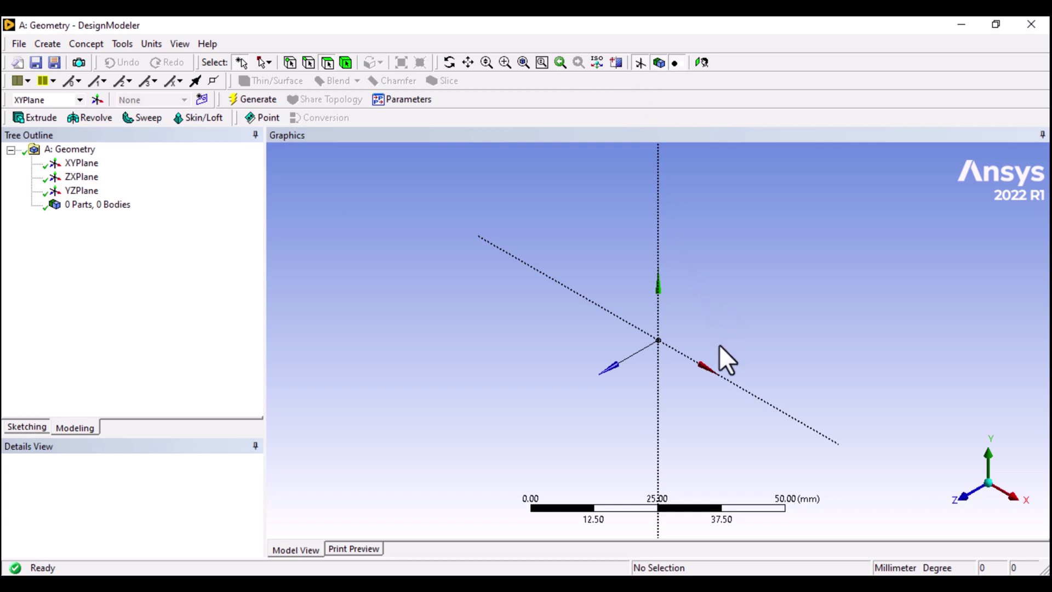
left_click(81, 163)
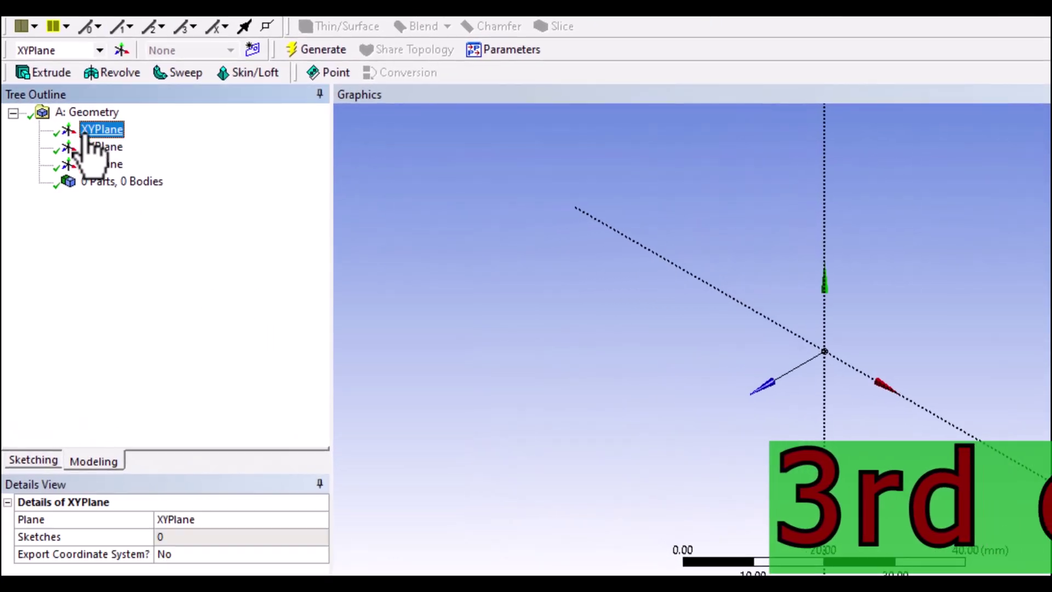
left_click(34, 460)
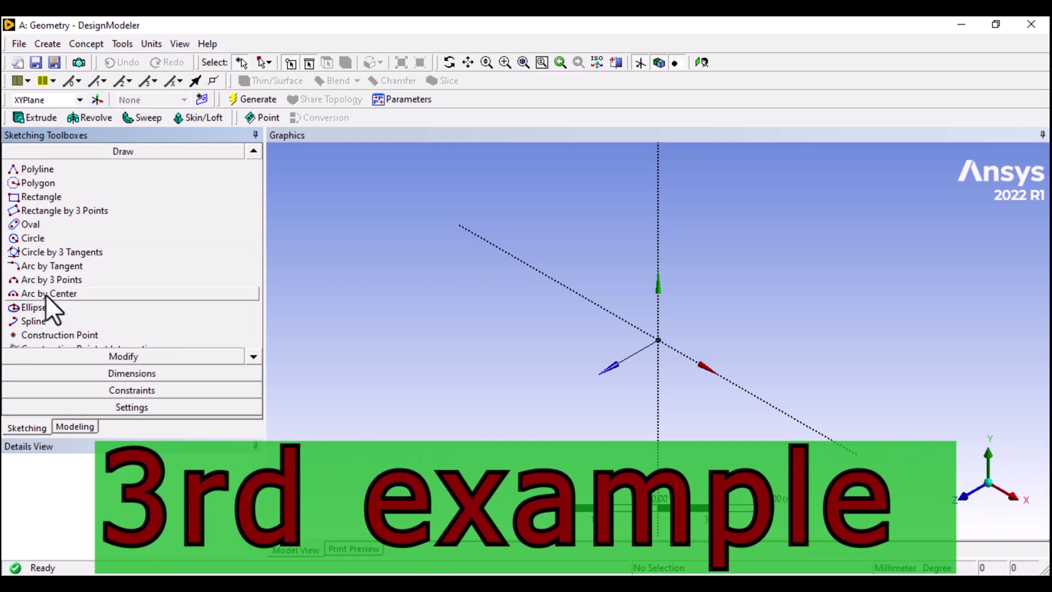
left_click(45, 240)
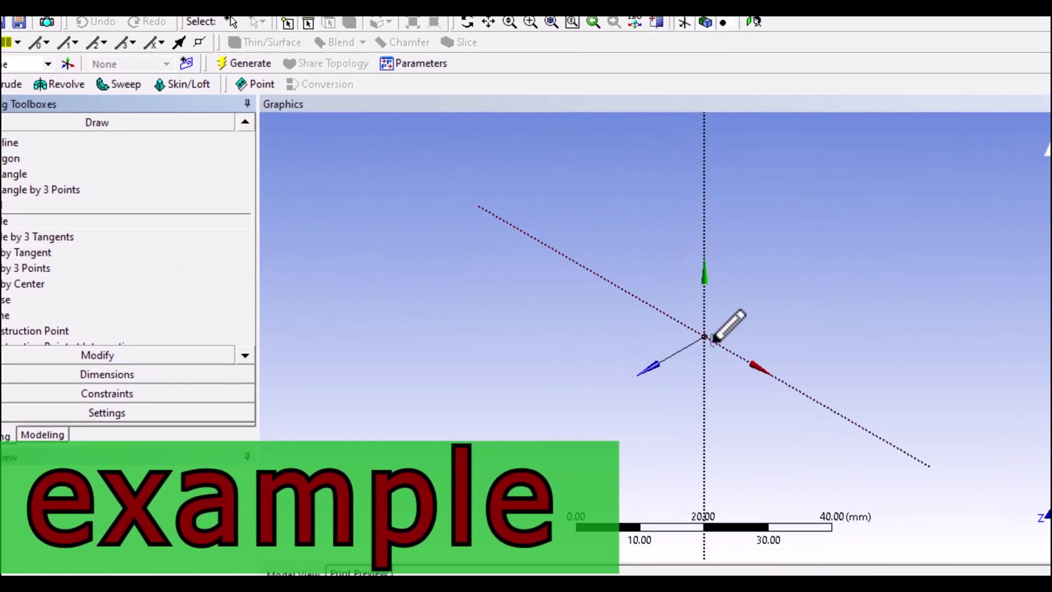
left_click(706, 337)
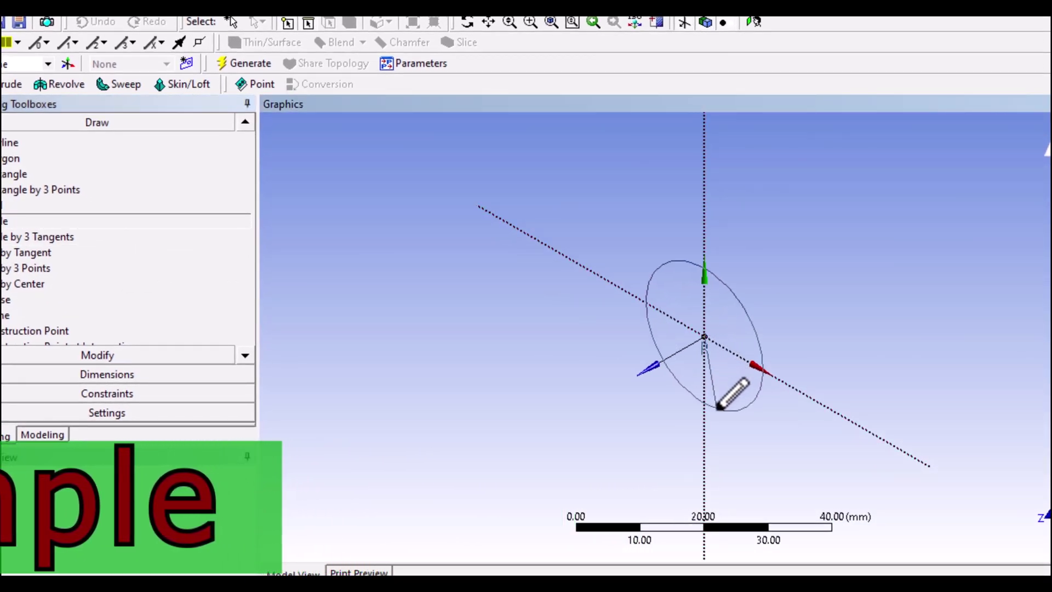
left_click(718, 406)
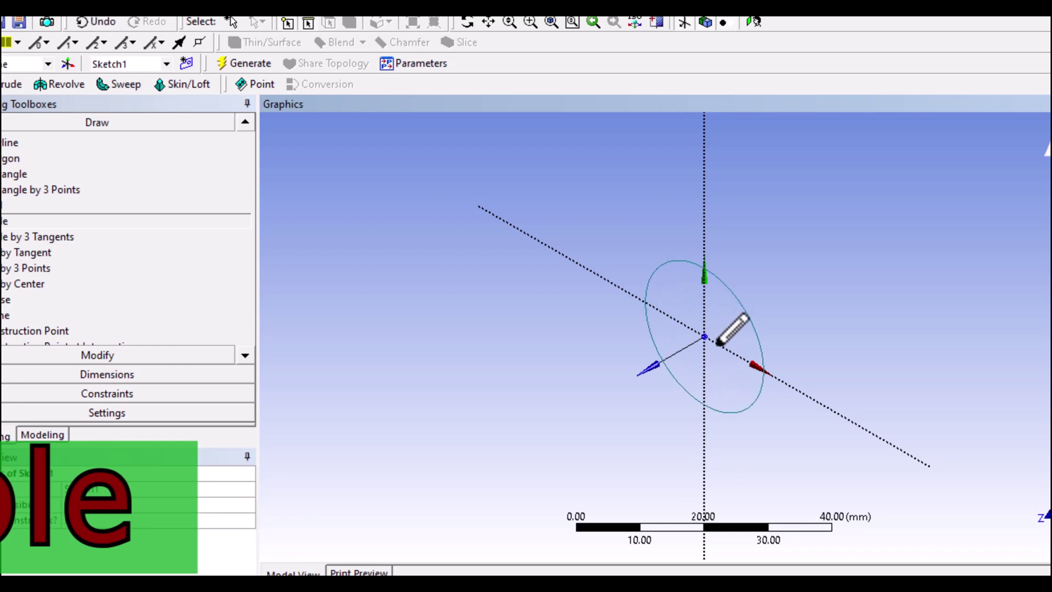
left_click(718, 392)
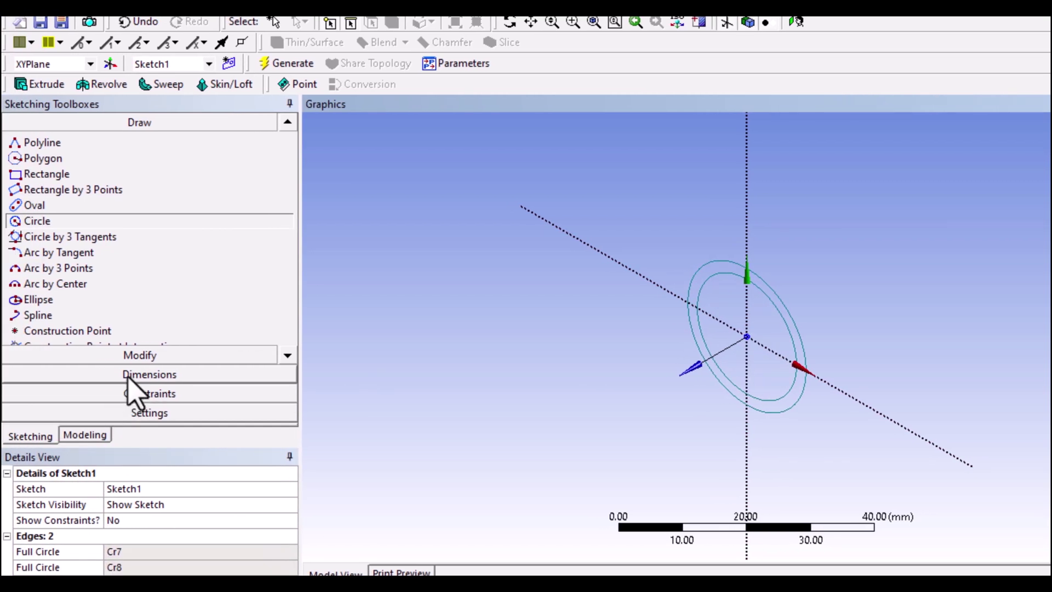
Add diameter dimensions to the outer and the inner circle.
left_click(129, 376)
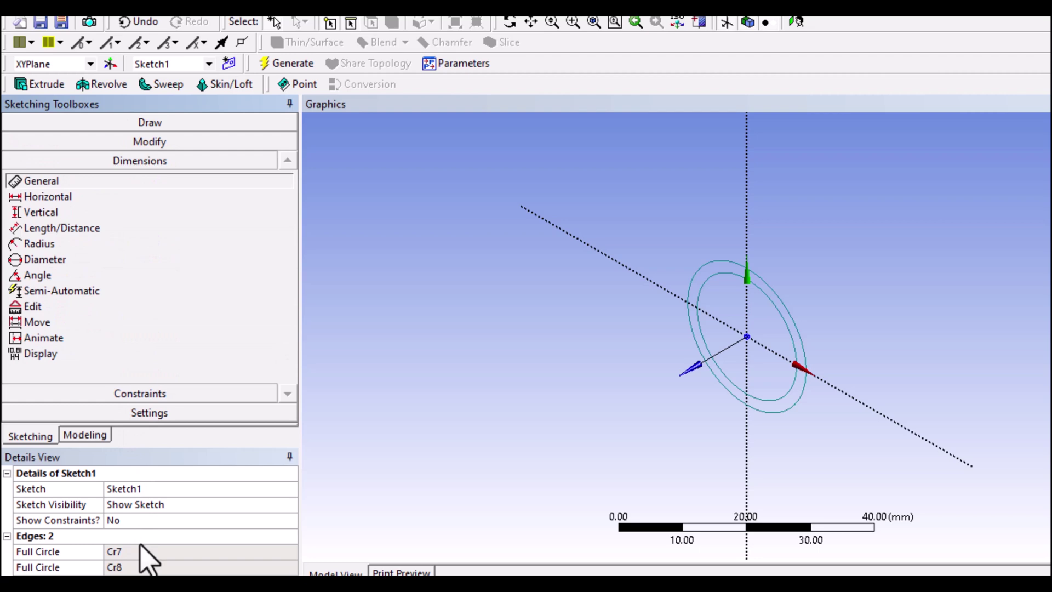
left_click(55, 260)
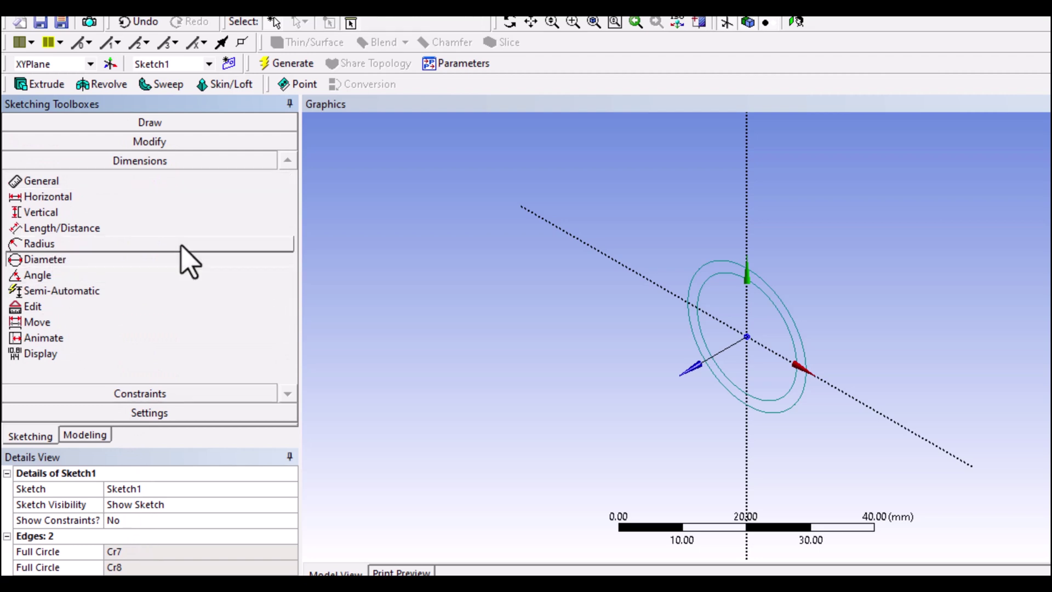
left_click(708, 277)
left_click(701, 208)
left_click(700, 289)
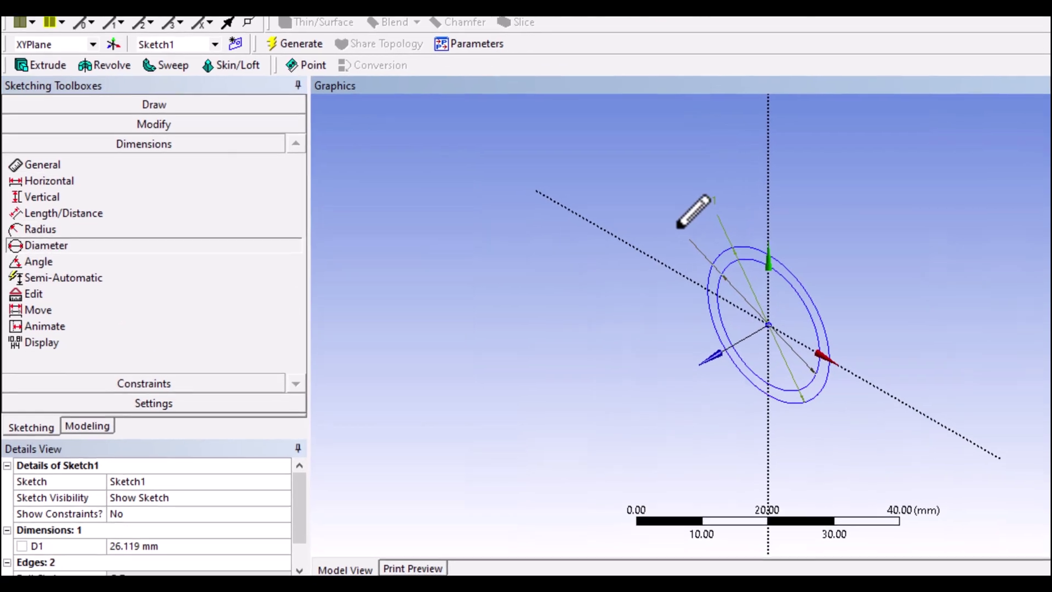
left_click(658, 241)
Set diameter D1 of the outer circle to 15 mm and diameter D2 of the inner circle to 12 mm.
left_click(178, 552)
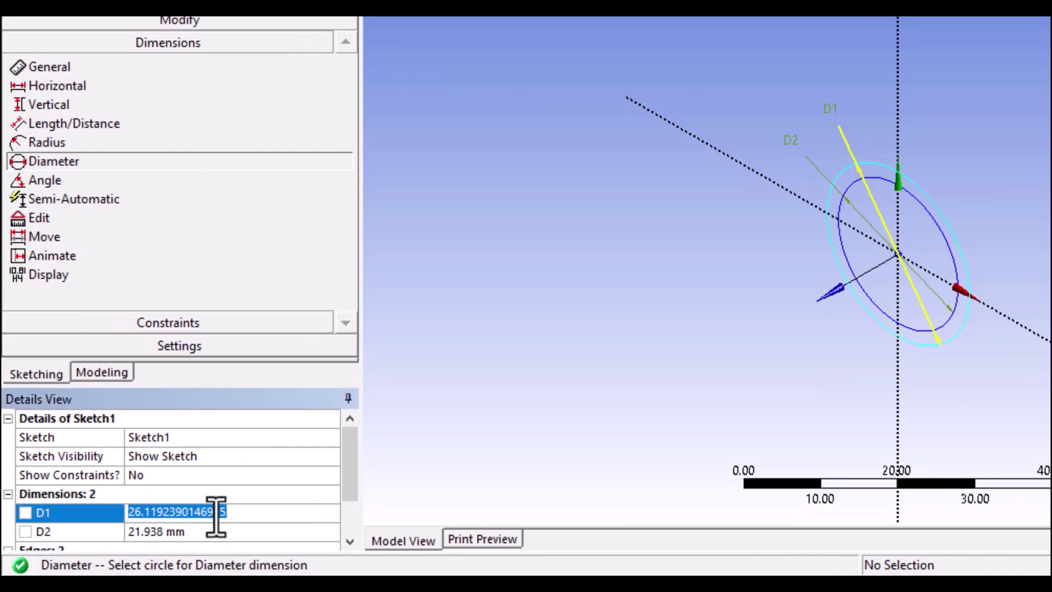
type("15")
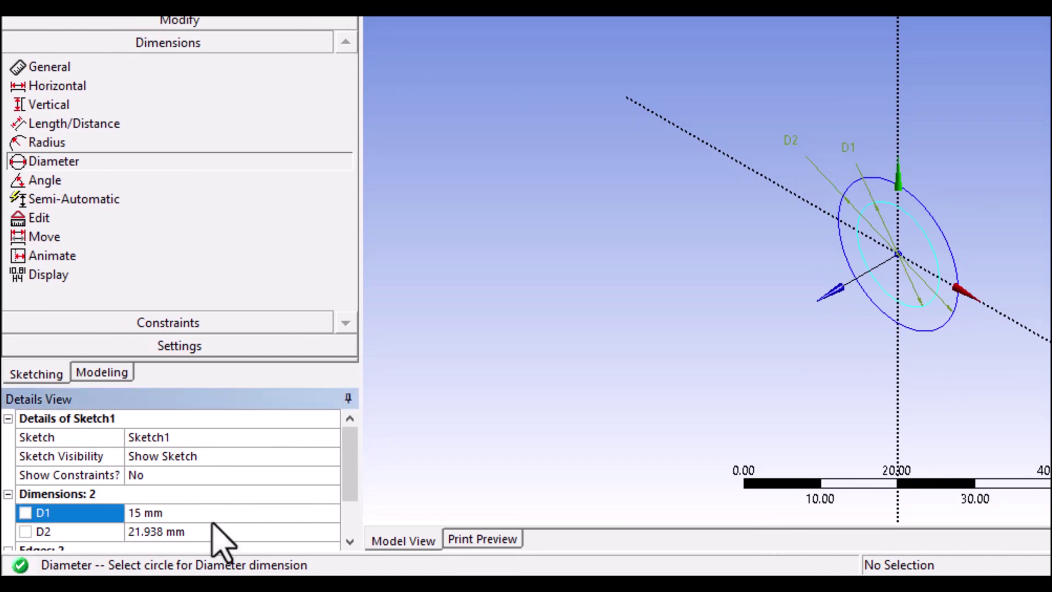
left_click(222, 532)
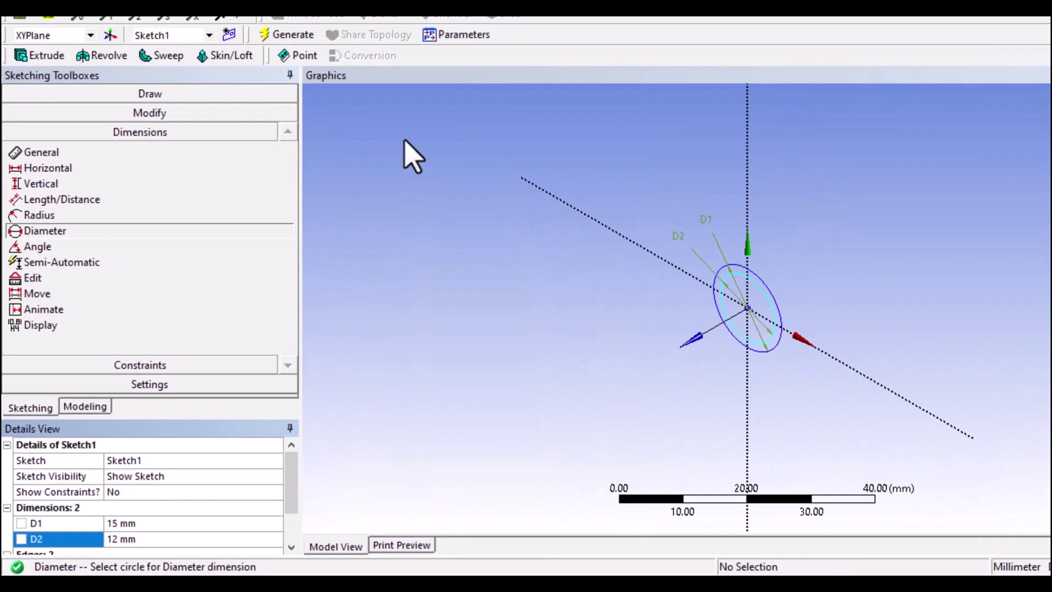
left_click_drag(601, 285, 464, 221)
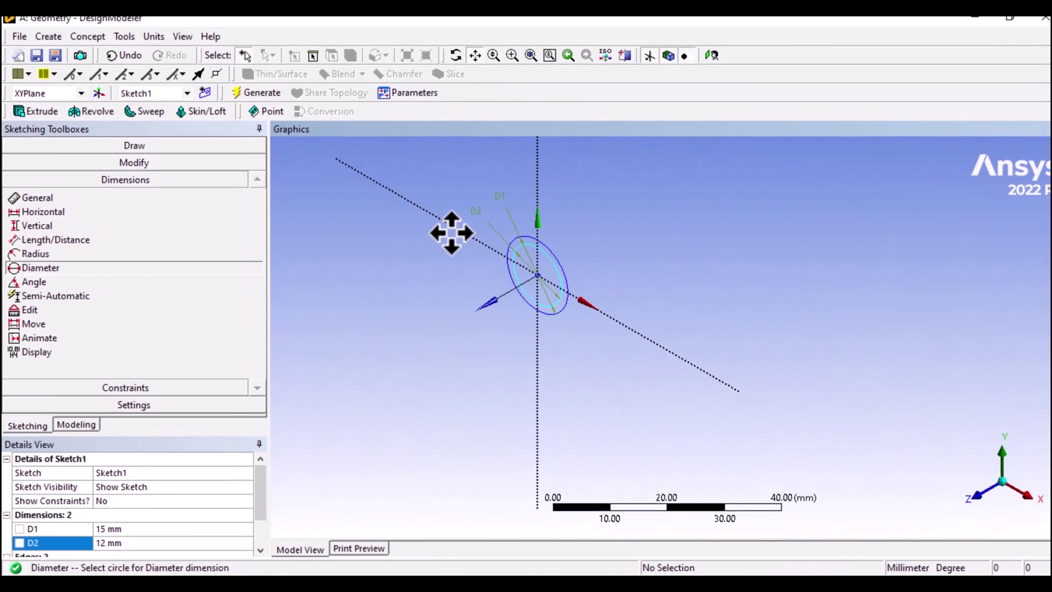
scroll(476, 255, "up", 1)
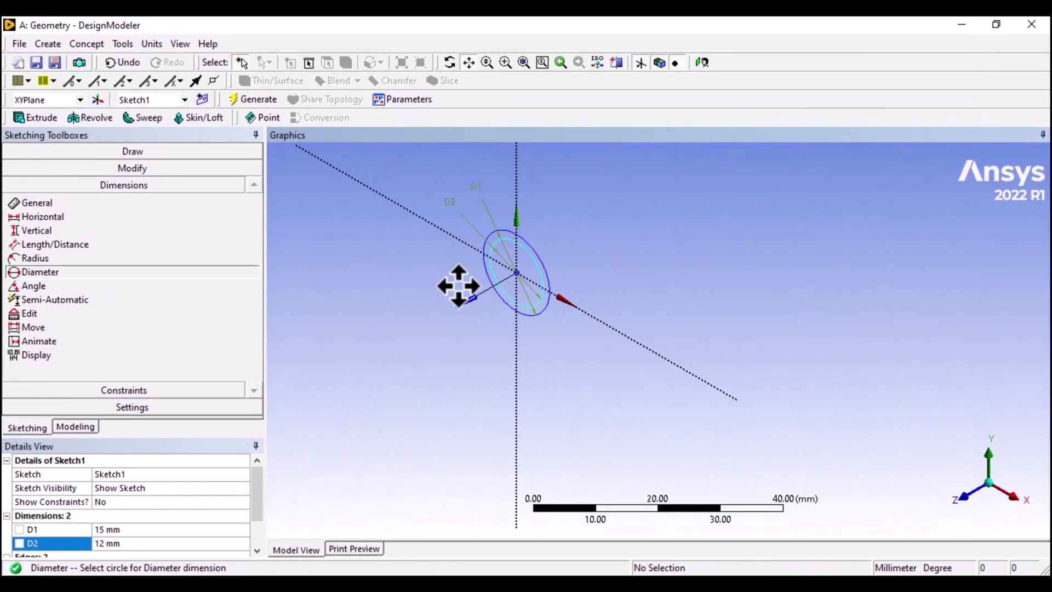
Start a sketch on the YZPlane and draw a line from the origin along the plane's negative Y axis.
left_click(81, 428)
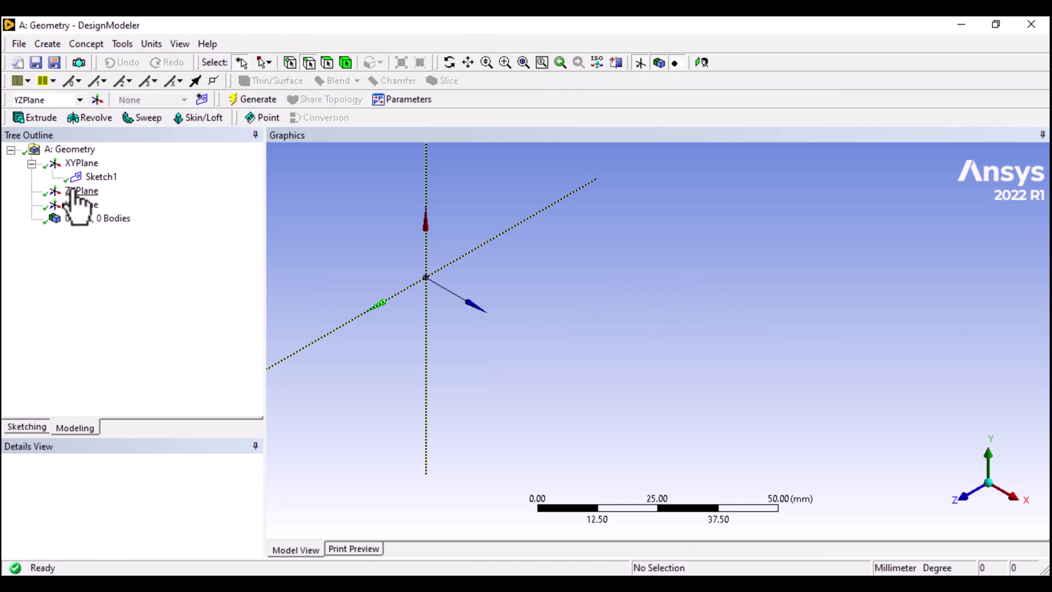
left_click(81, 204)
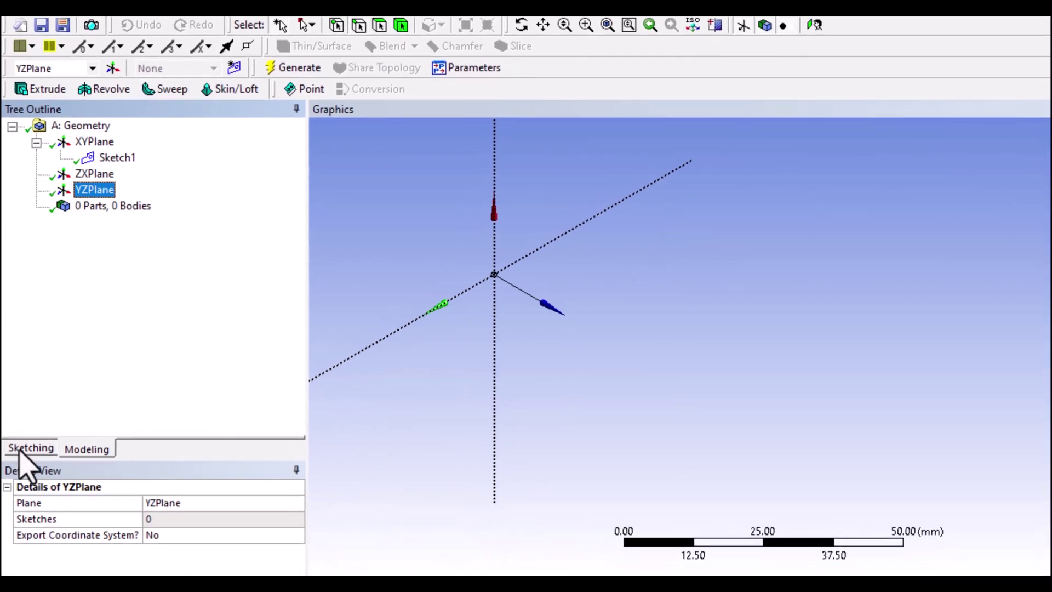
left_click(25, 448)
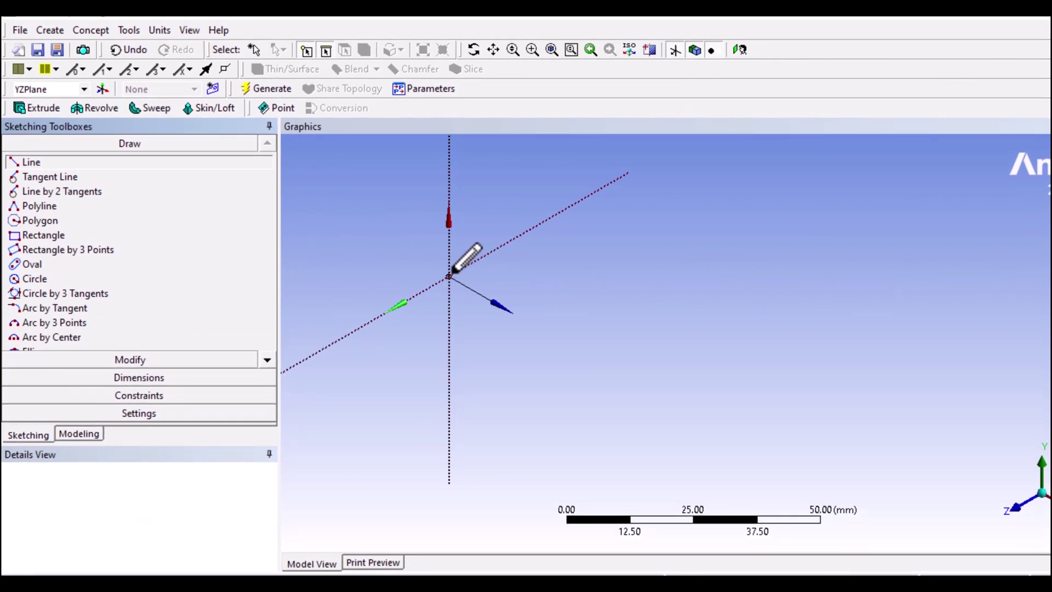
scroll(453, 272, "down", 1)
left_click(470, 282)
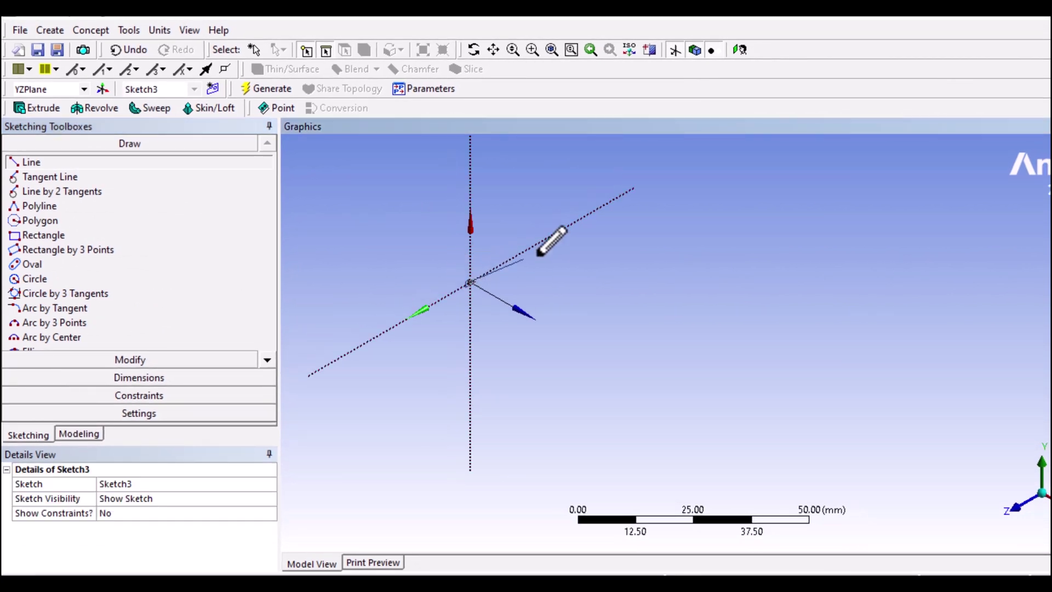
left_click(731, 134)
Extend the YZPlane path sketch with a vertical line down from the first line's end and a parallel line back beneath the origin.
scroll(736, 207, "up", 1)
scroll(731, 213, "down", 2)
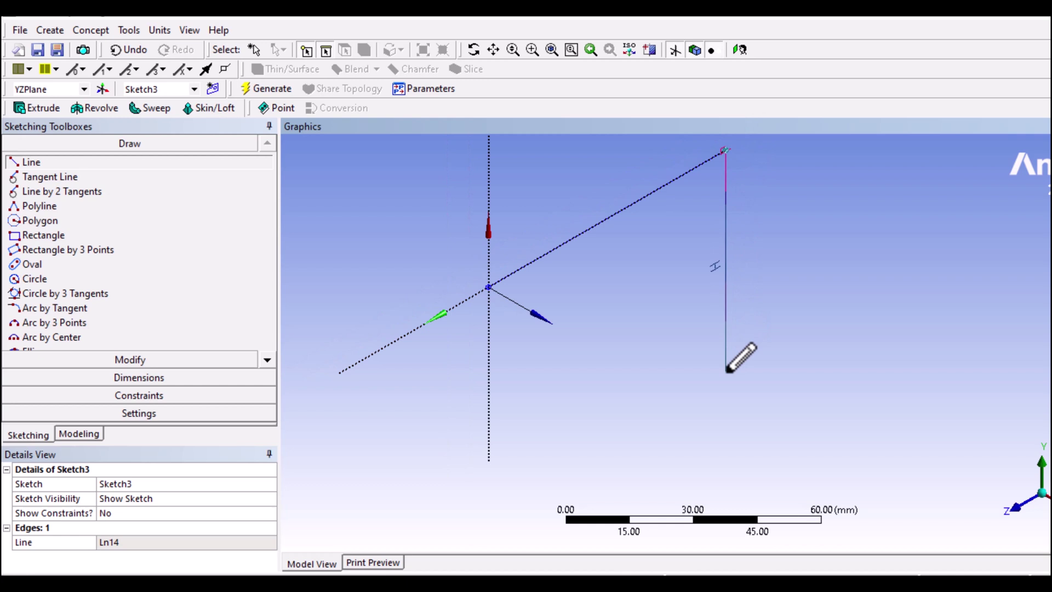
left_click(725, 372)
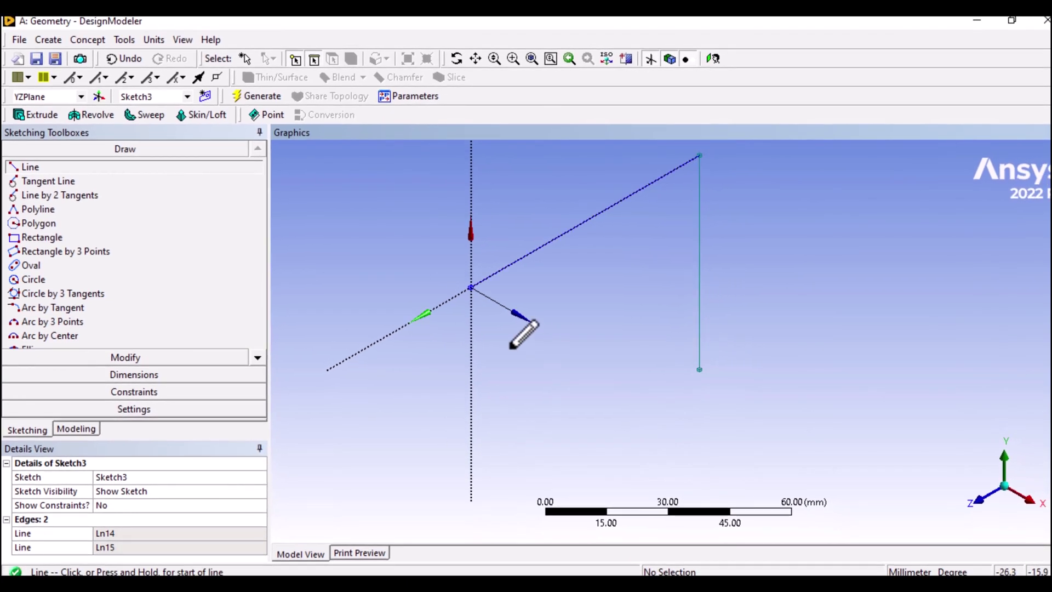
left_click(703, 367)
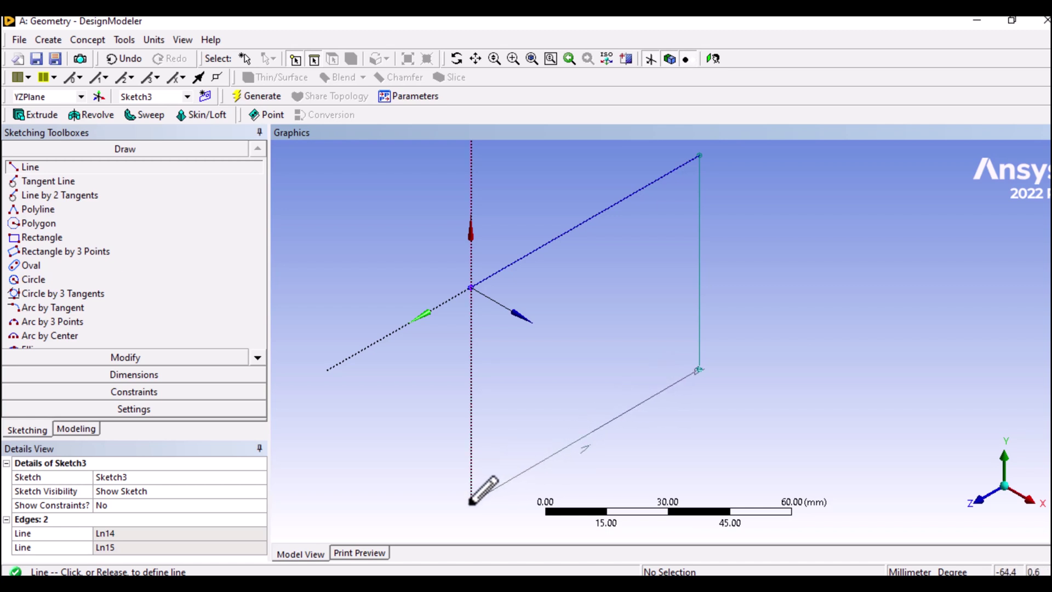
Fillet both corners of the path sketch with a 10 mm radius.
left_click(126, 356)
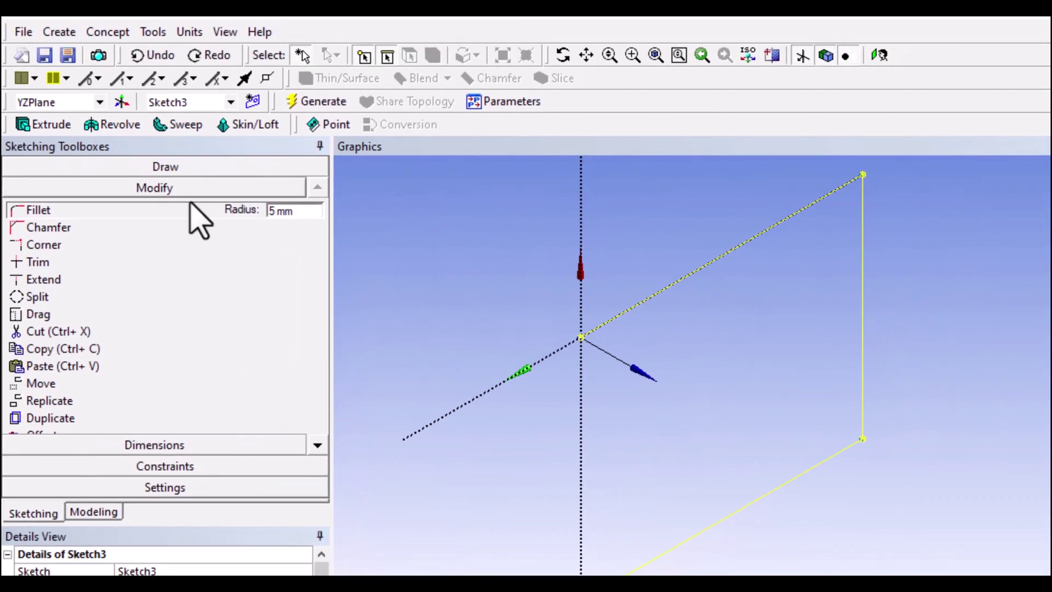
left_click(287, 211)
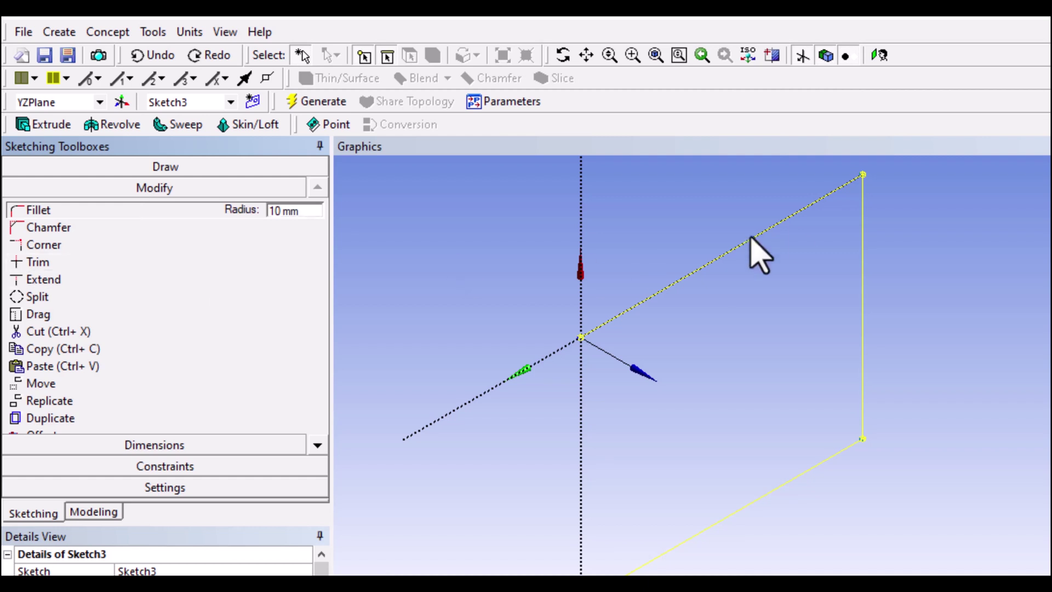
left_click(795, 218)
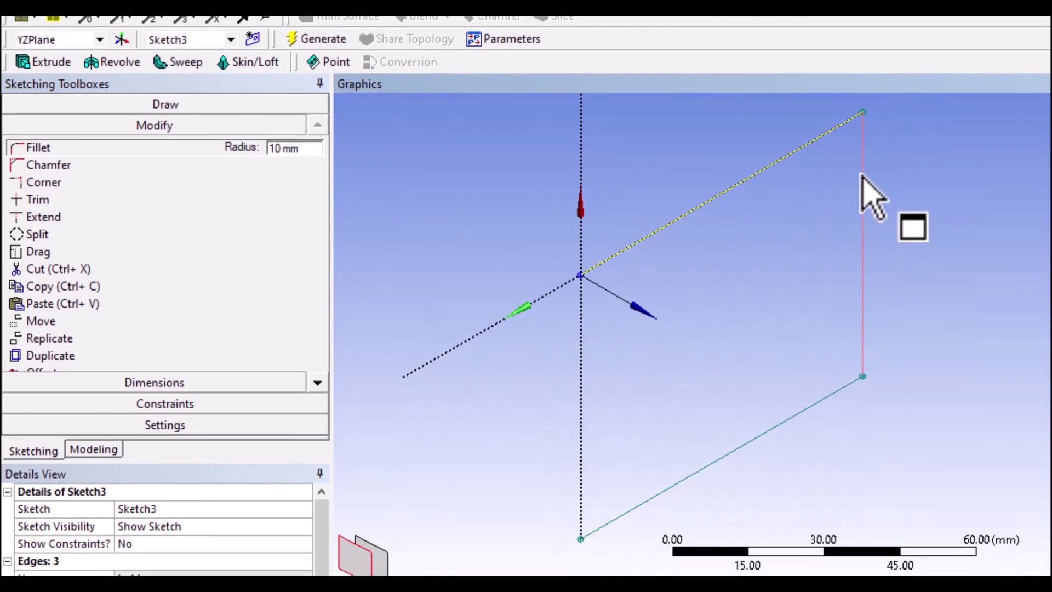
left_click(866, 176)
left_click(864, 330)
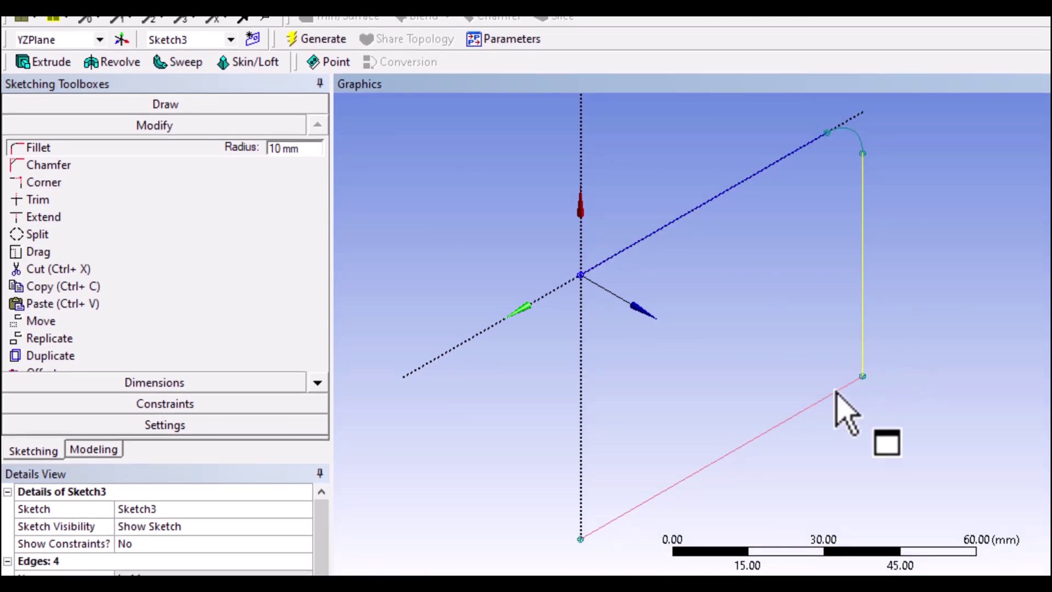
left_click(828, 397)
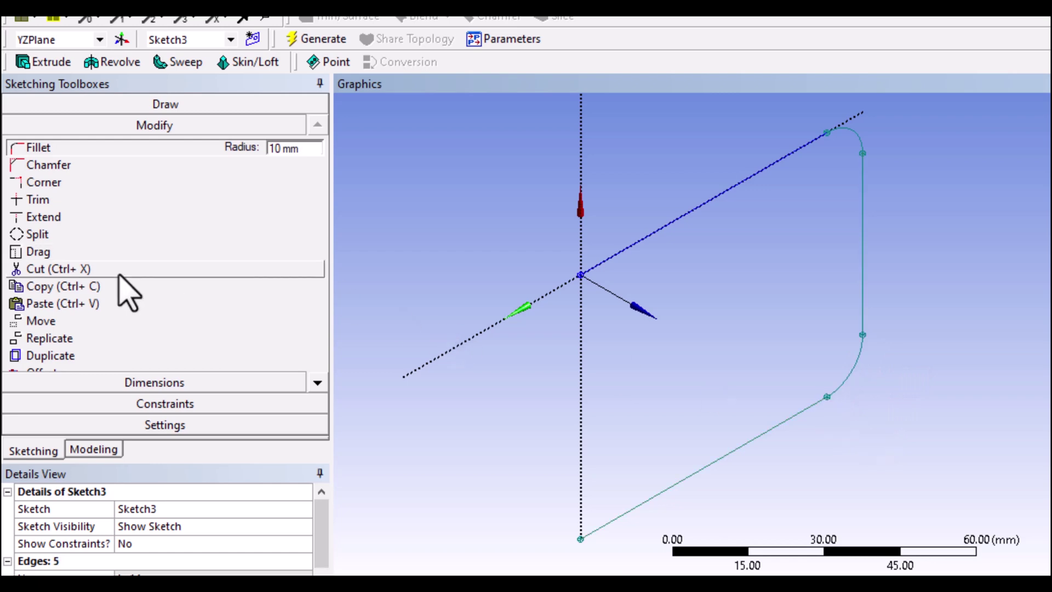
Sweep the concentric circles of Sketch1 along the Sketch3 path with Add Material and generate the hollow pipe.
left_click(94, 449)
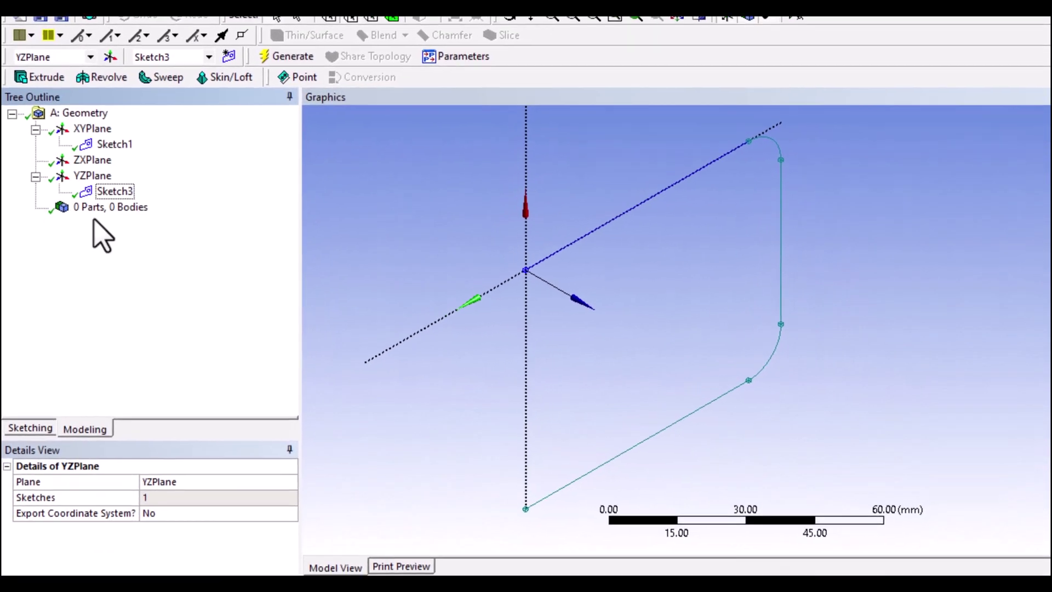
left_click(99, 162)
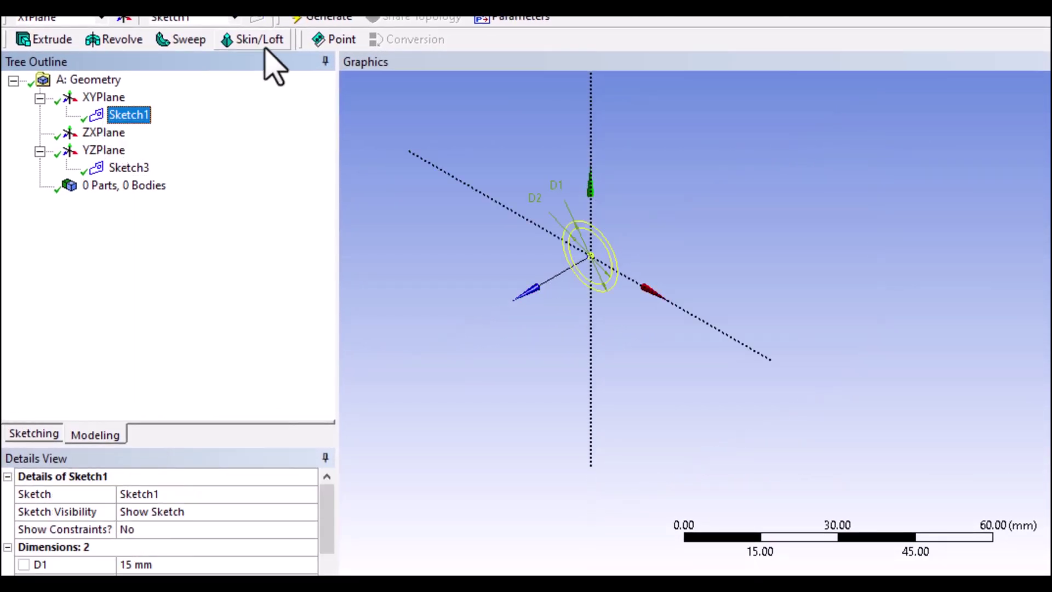
left_click(181, 39)
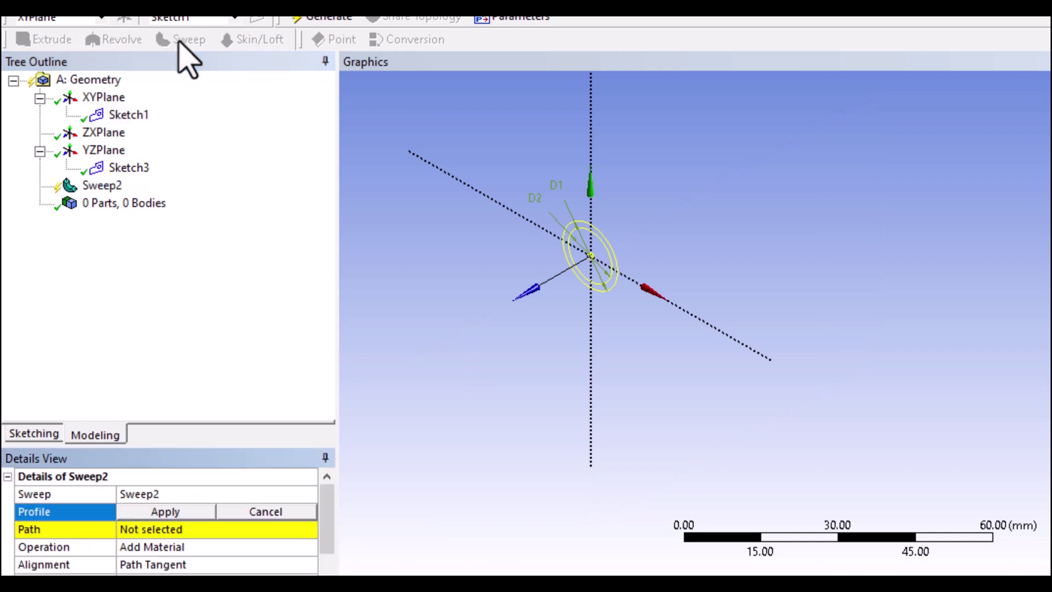
left_click(168, 517)
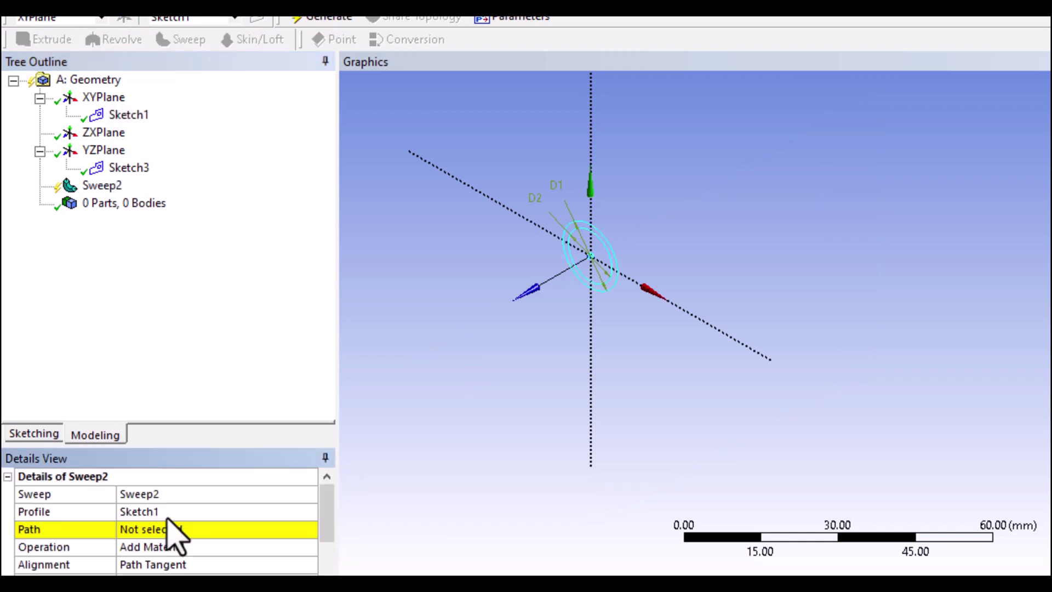
left_click(156, 531)
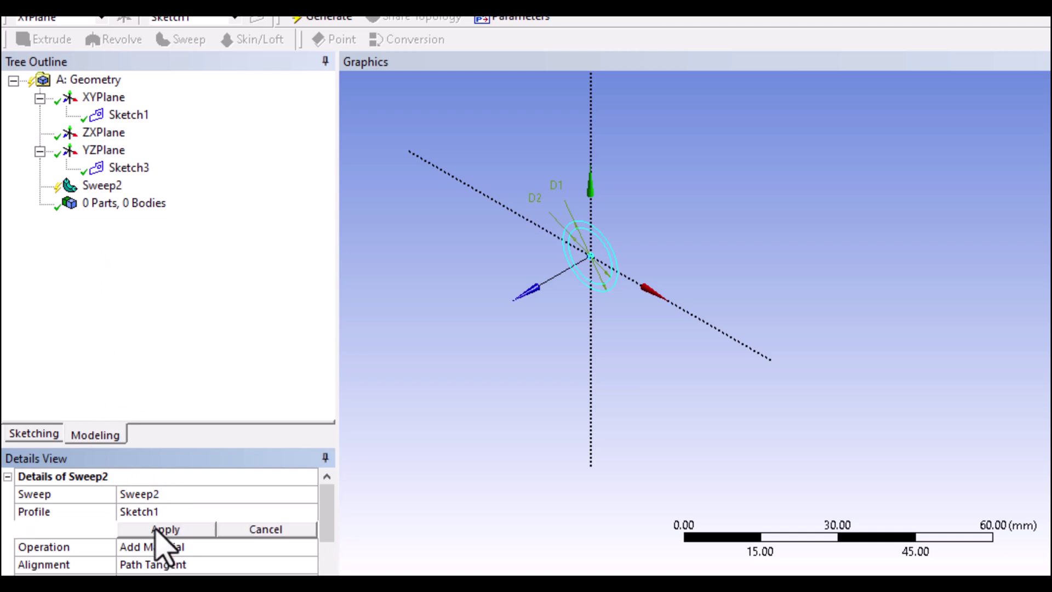
left_click(129, 168)
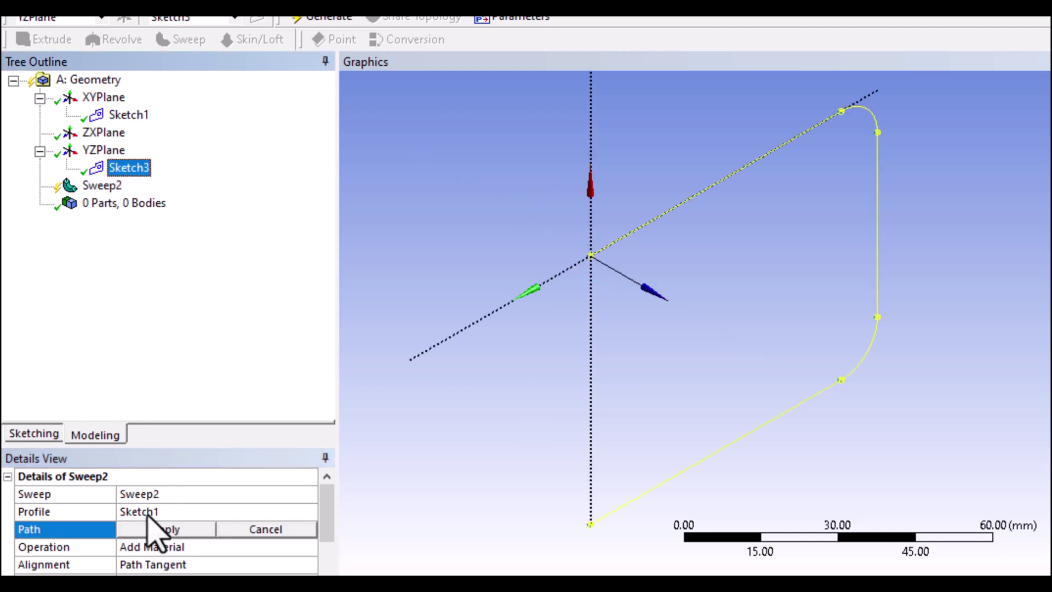
left_click(162, 529)
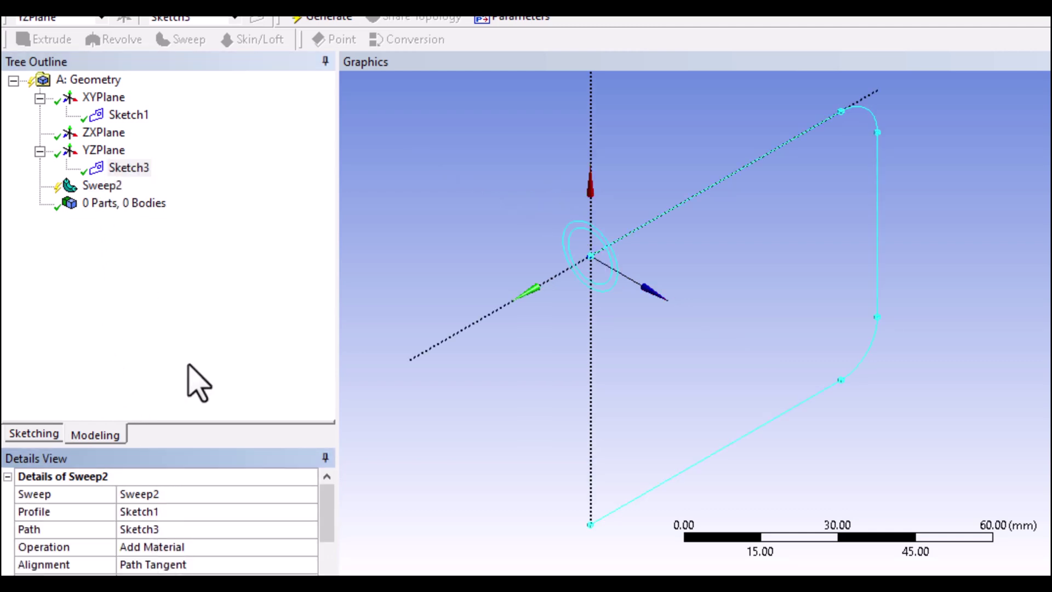
left_click(329, 16)
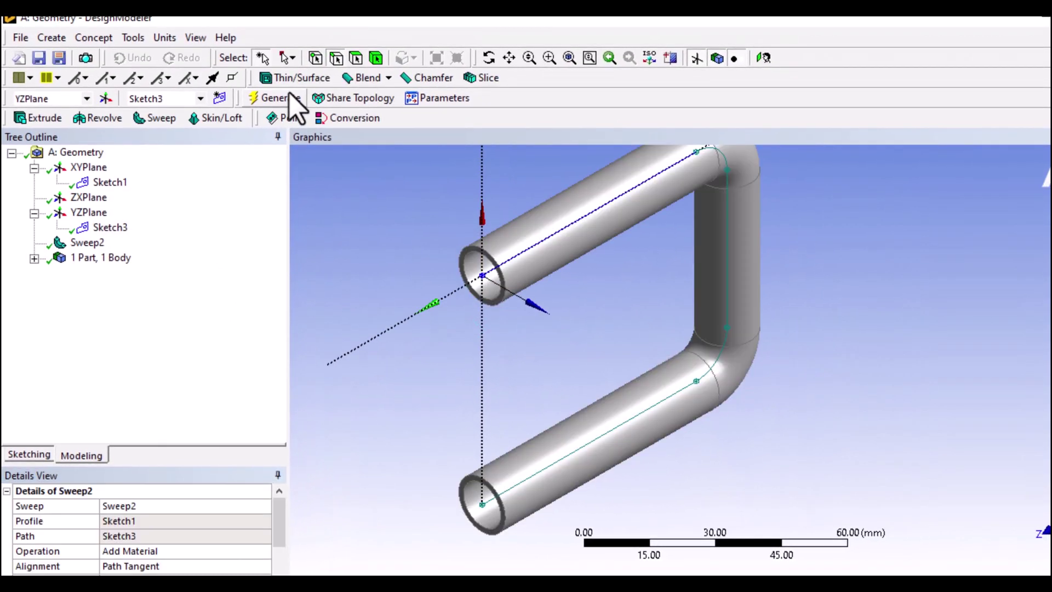
Start a Fill feature for the swept pipe, keep the extraction type By Cavity and begin choosing its faces.
middle_click_drag(474, 366, 658, 421)
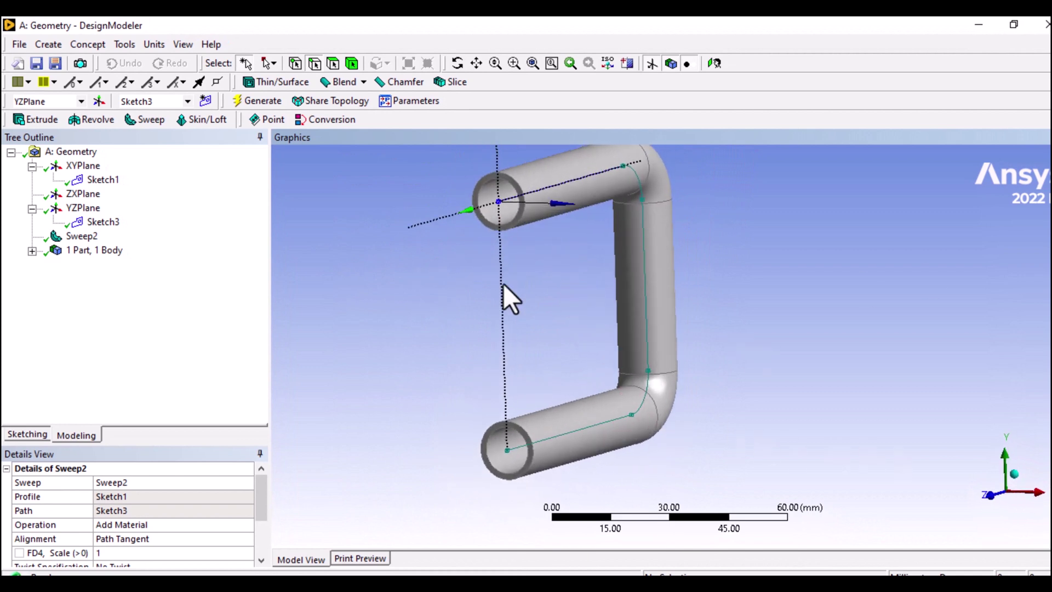
left_click(477, 63)
left_click_drag(557, 280, 601, 313)
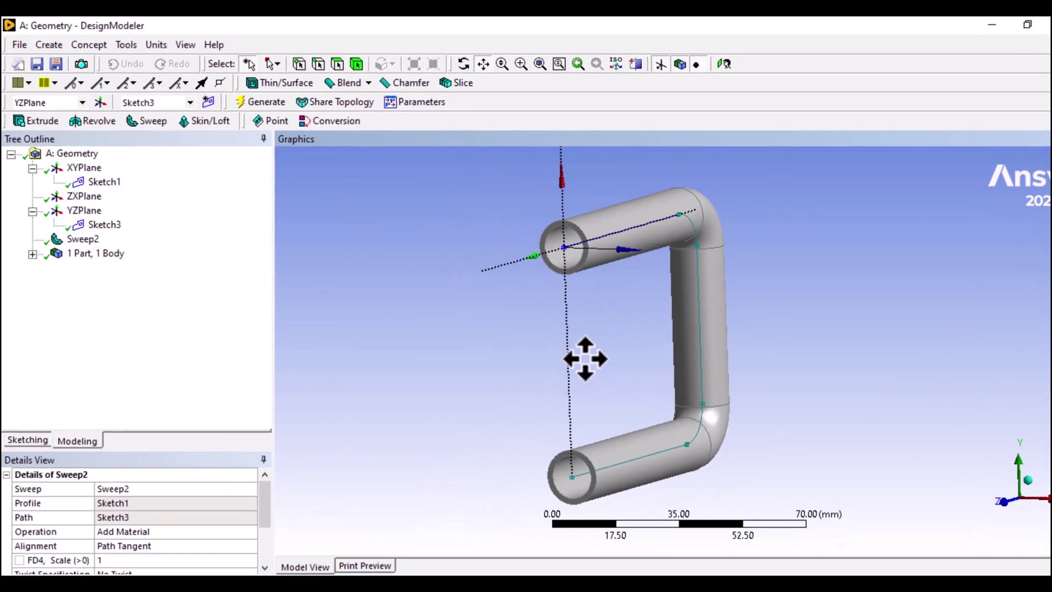
left_click_drag(585, 359, 548, 345)
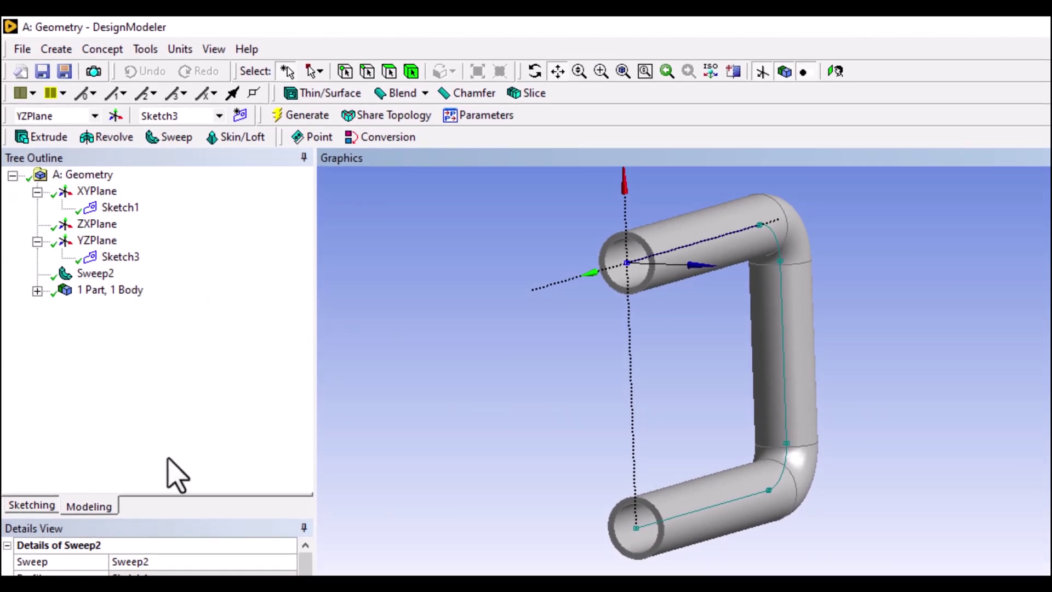
left_click_drag(165, 514, 172, 364)
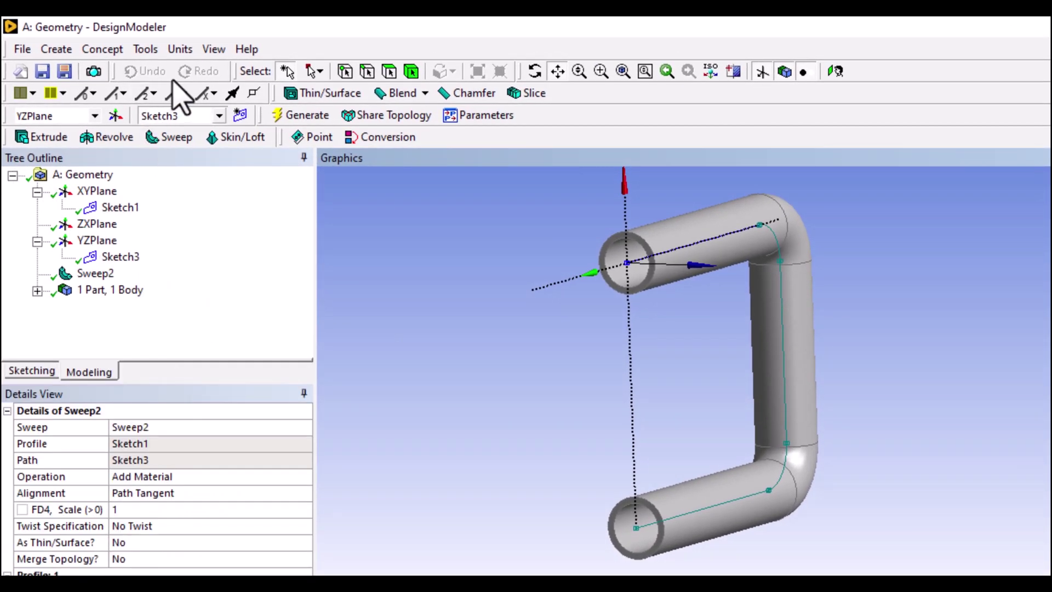
left_click(144, 50)
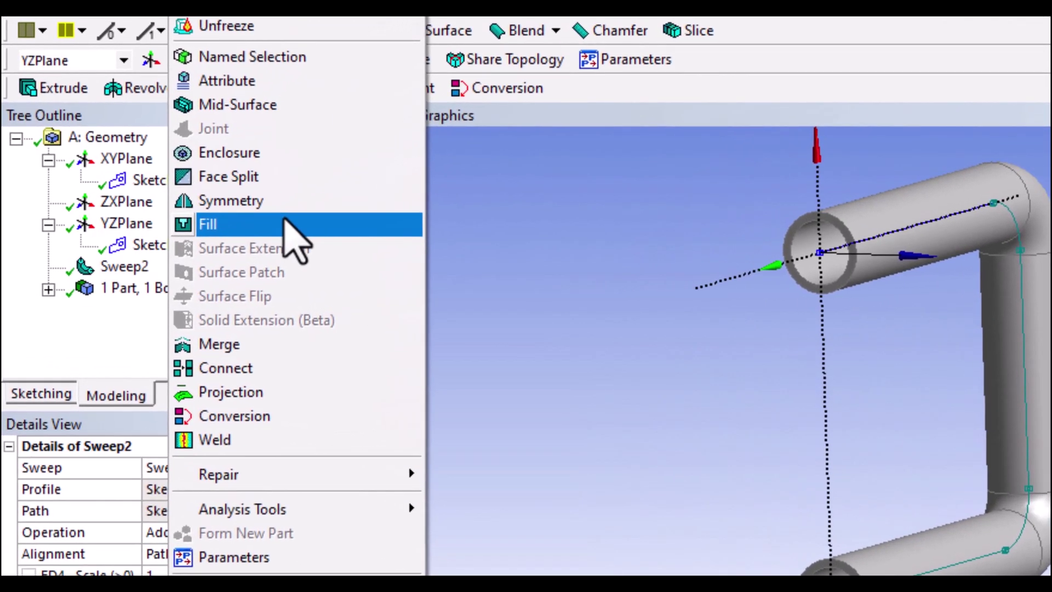
left_click(285, 222)
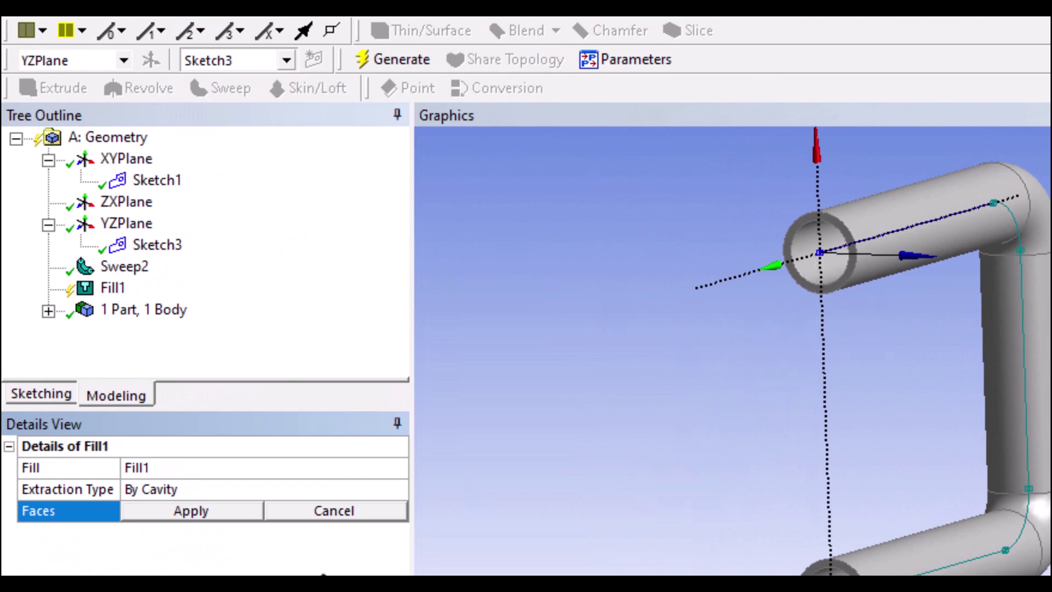
left_click(193, 489)
left_click(398, 489)
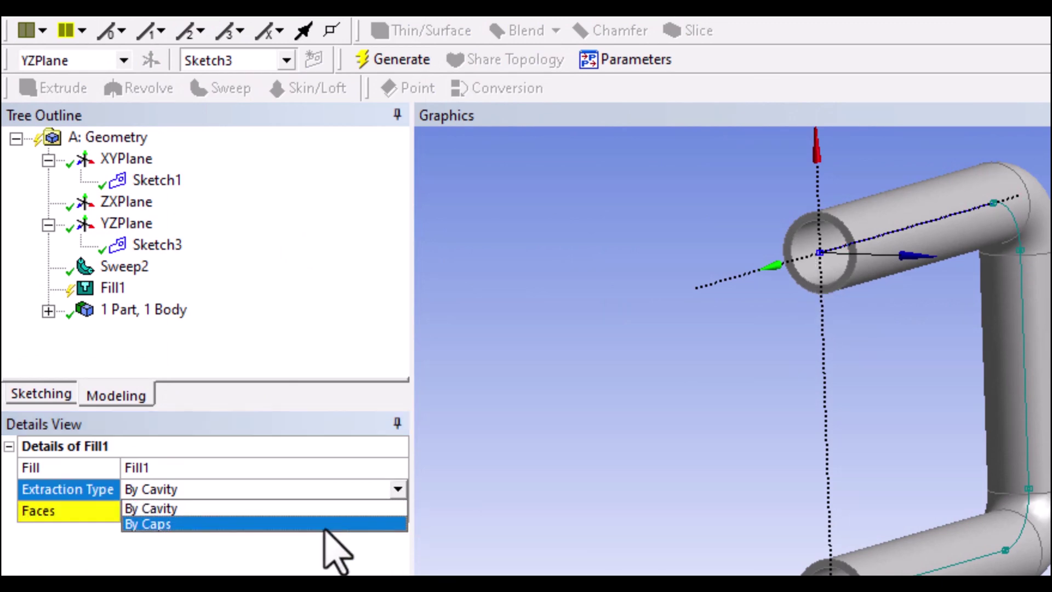
left_click(332, 510)
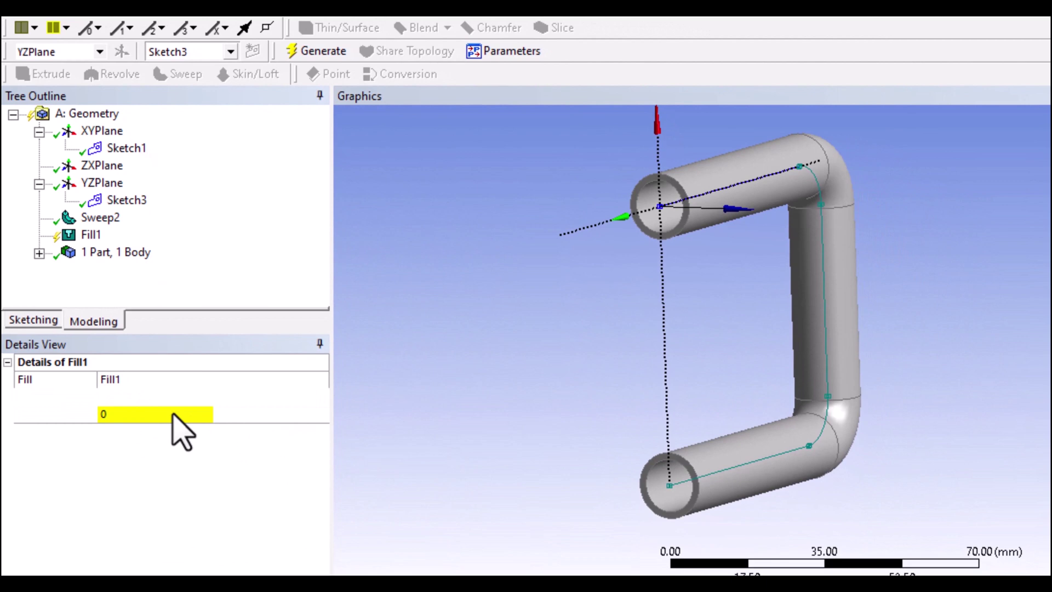
left_click(172, 415)
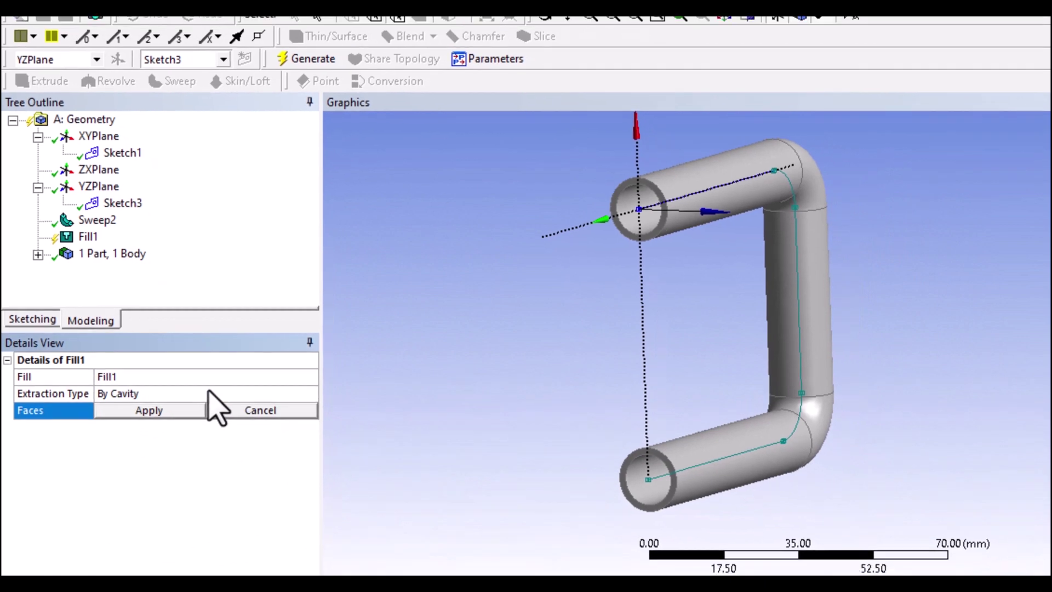
Select one inner face of the pipe, extend the selection along the whole inner wall, apply it to the Fill and generate the feature.
left_click(575, 213)
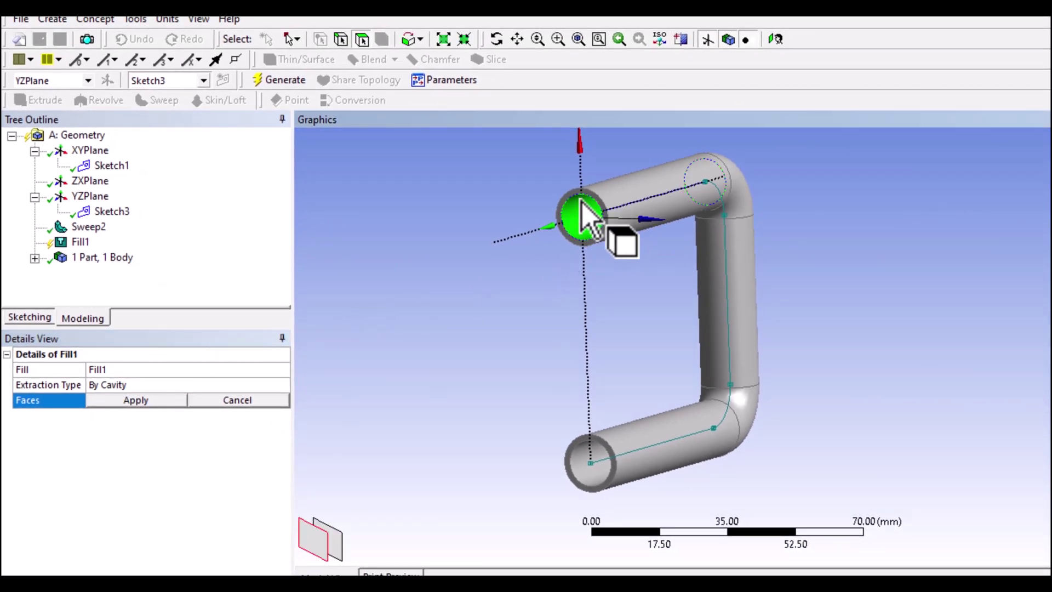
middle_click_drag(616, 237, 687, 422)
left_click_drag(815, 436, 857, 434)
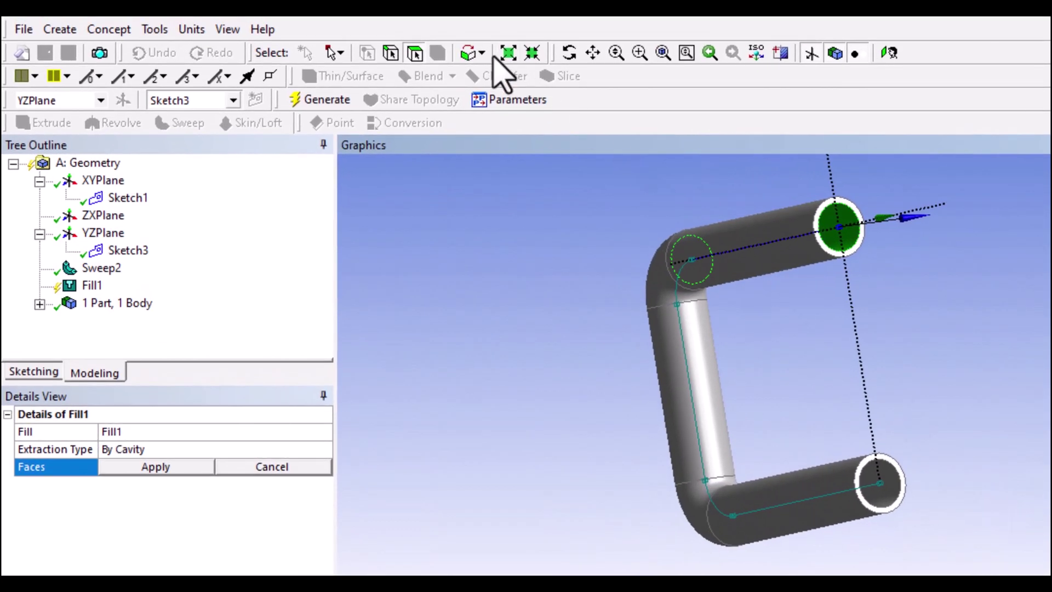
left_click(482, 53)
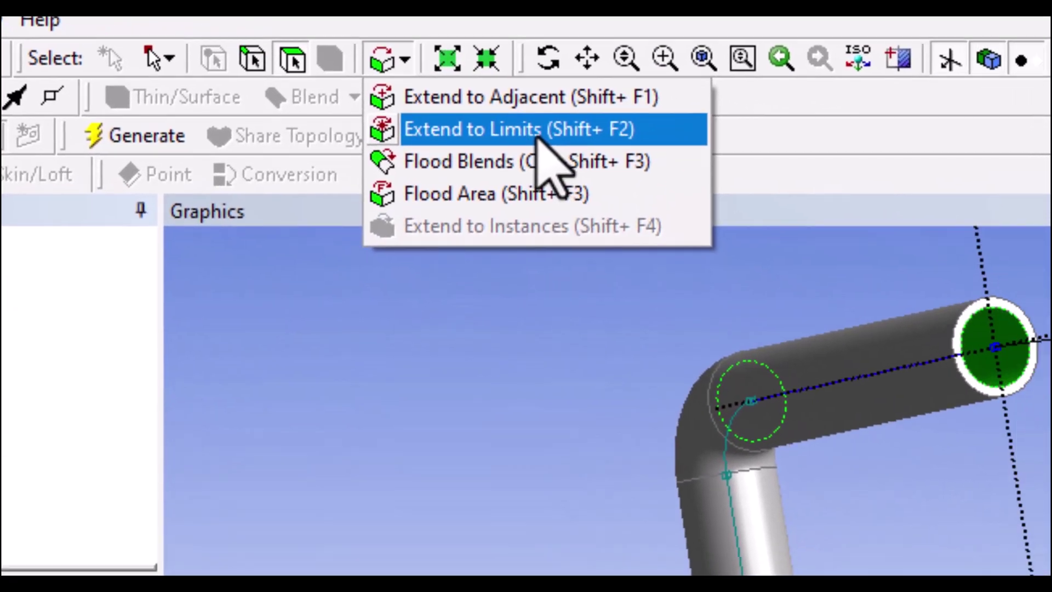
left_click(594, 159)
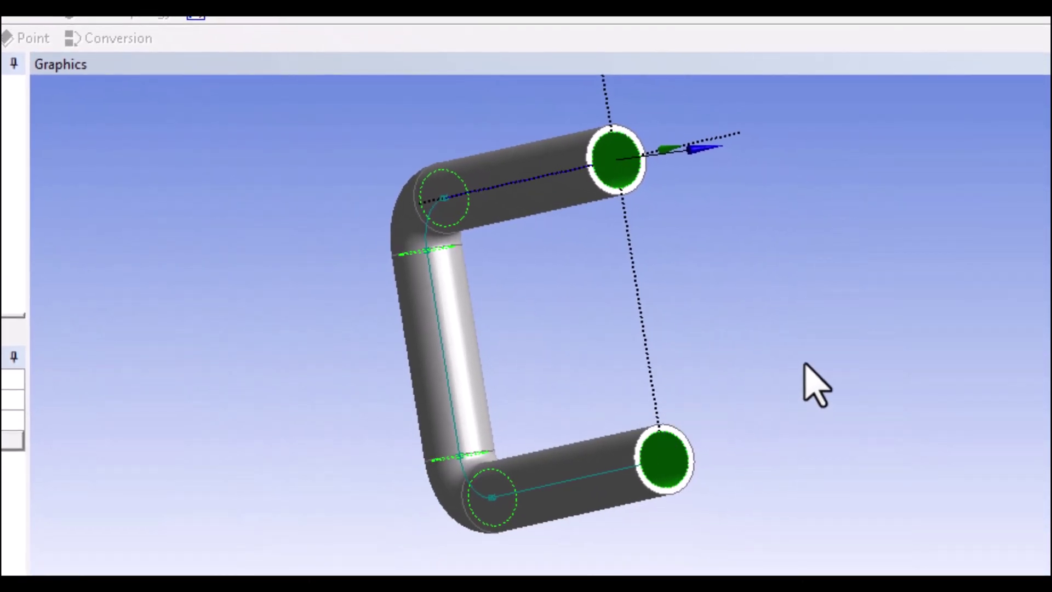
middle_click_drag(805, 363, 721, 369)
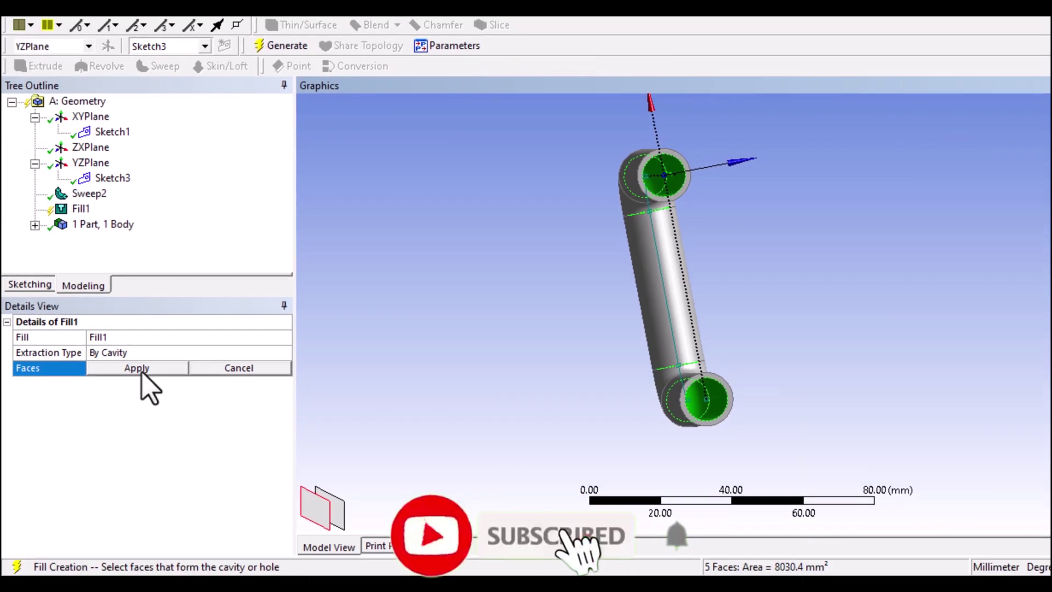
left_click(138, 370)
middle_click_drag(488, 333, 510, 315)
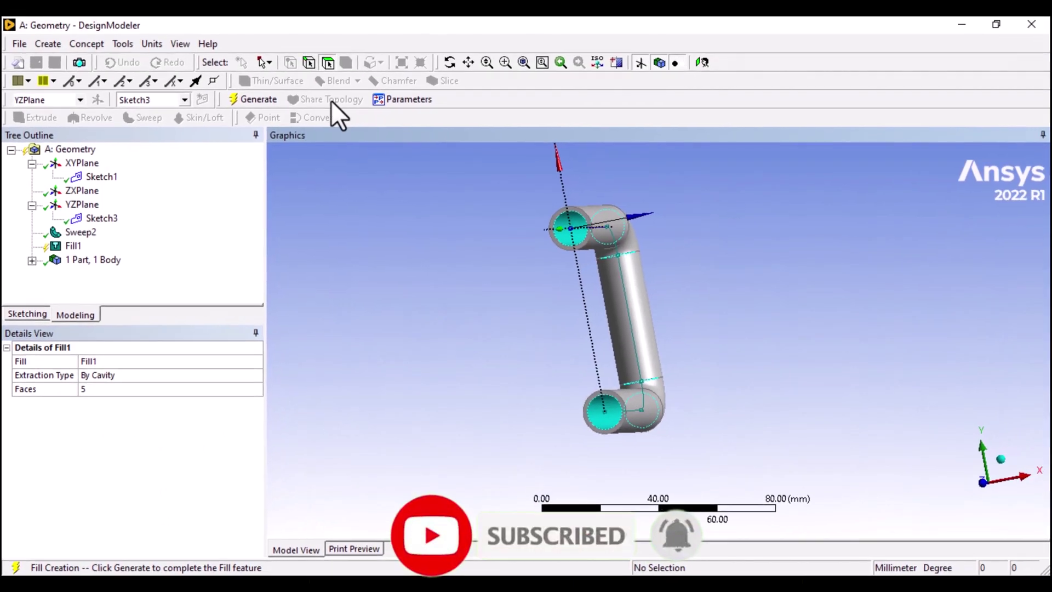
left_click(258, 100)
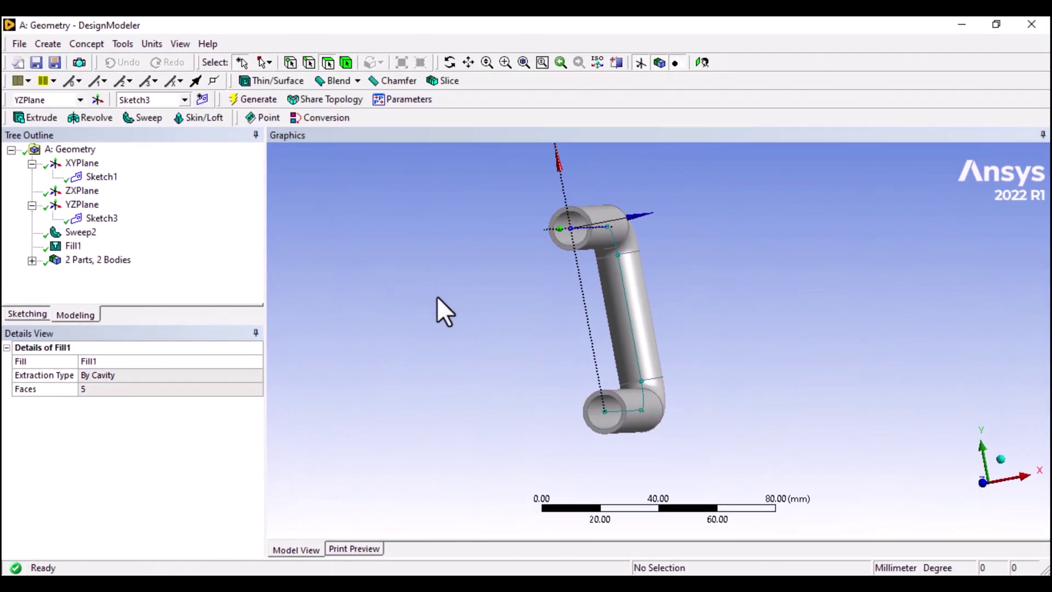
Expand the list of bodies, inspect the pipe and fluid bodies, and suppress the solid pipe body.
middle_click_drag(436, 296, 324, 305)
left_click(33, 261)
left_click(95, 274)
left_click(93, 289)
middle_click_drag(390, 298, 539, 295)
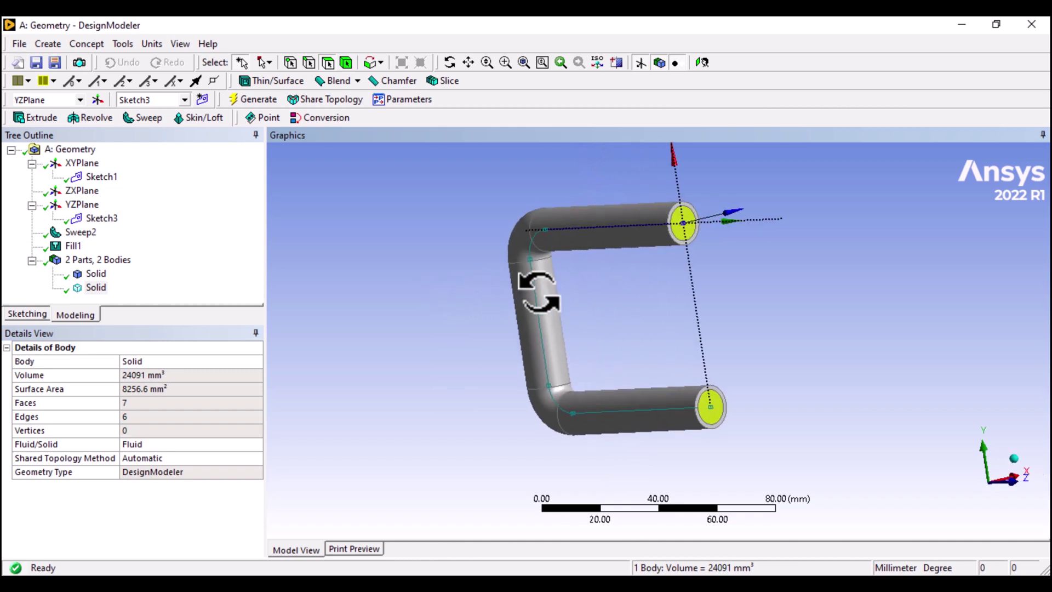
right_click(96, 274)
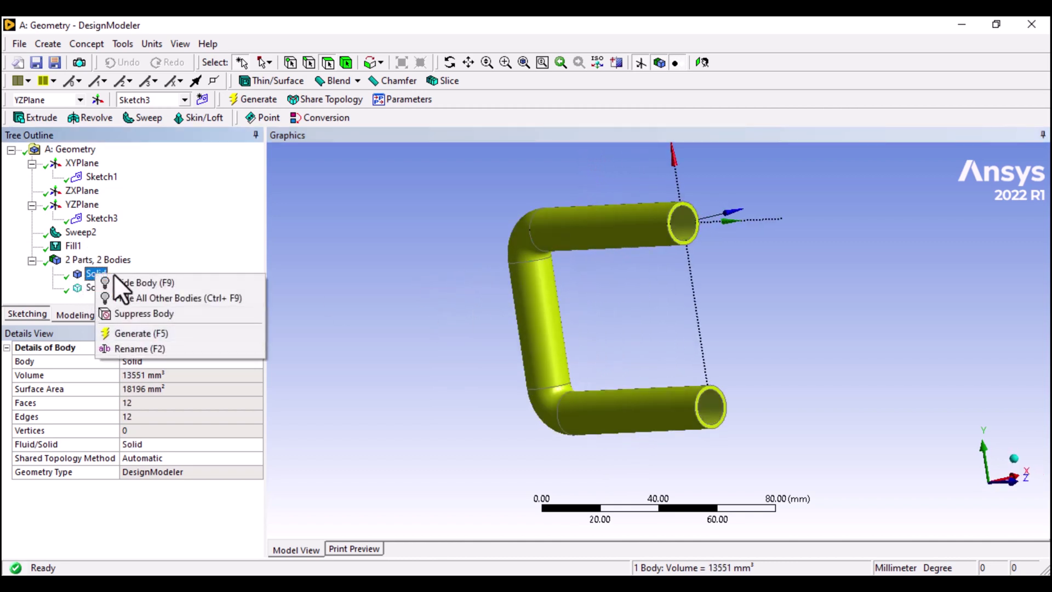
left_click(140, 313)
middle_click_drag(394, 321, 434, 316)
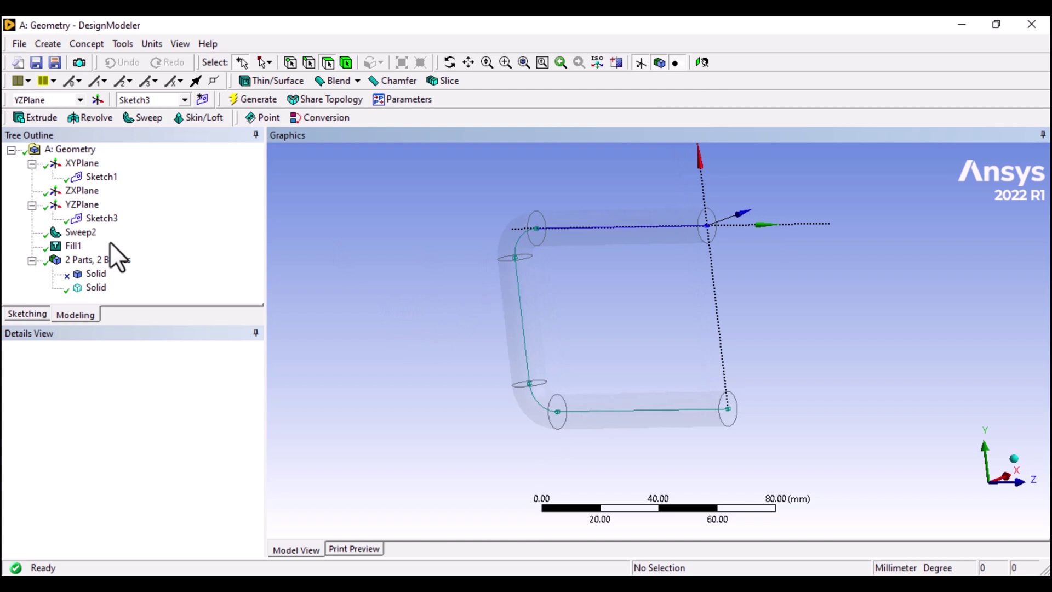
Rename the filled inner body of the pipe as fluid.
left_click(94, 290)
right_click(94, 287)
left_click(172, 378)
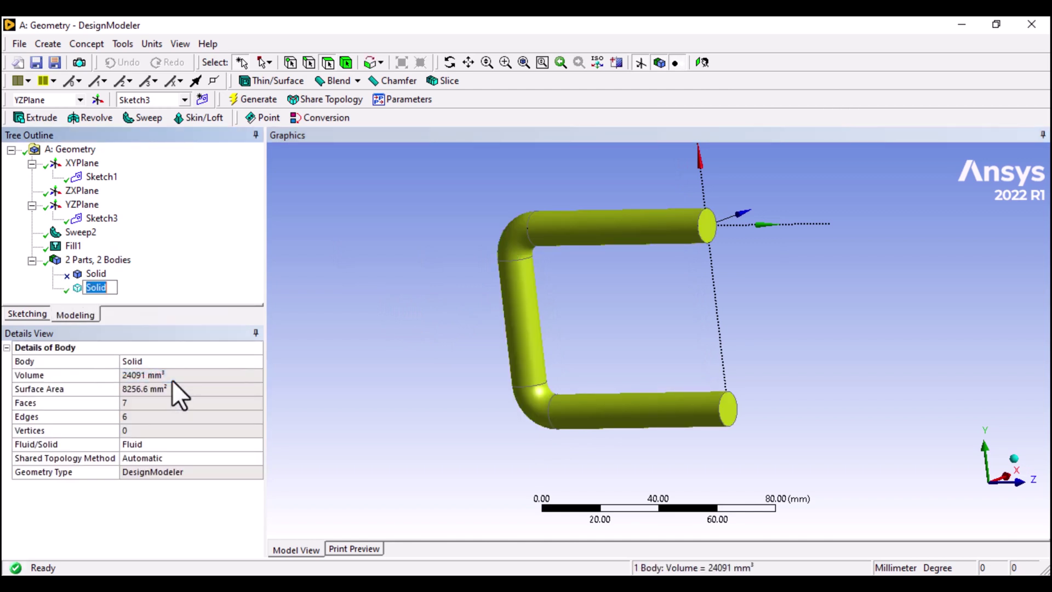
type("fluid")
key("Return")
left_click(457, 359)
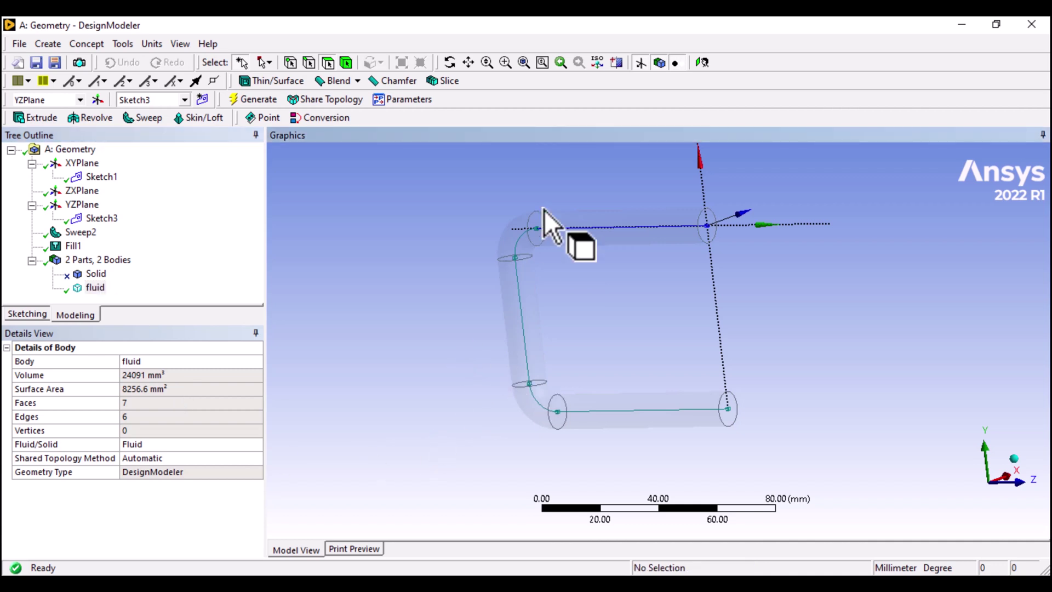
left_click(96, 287)
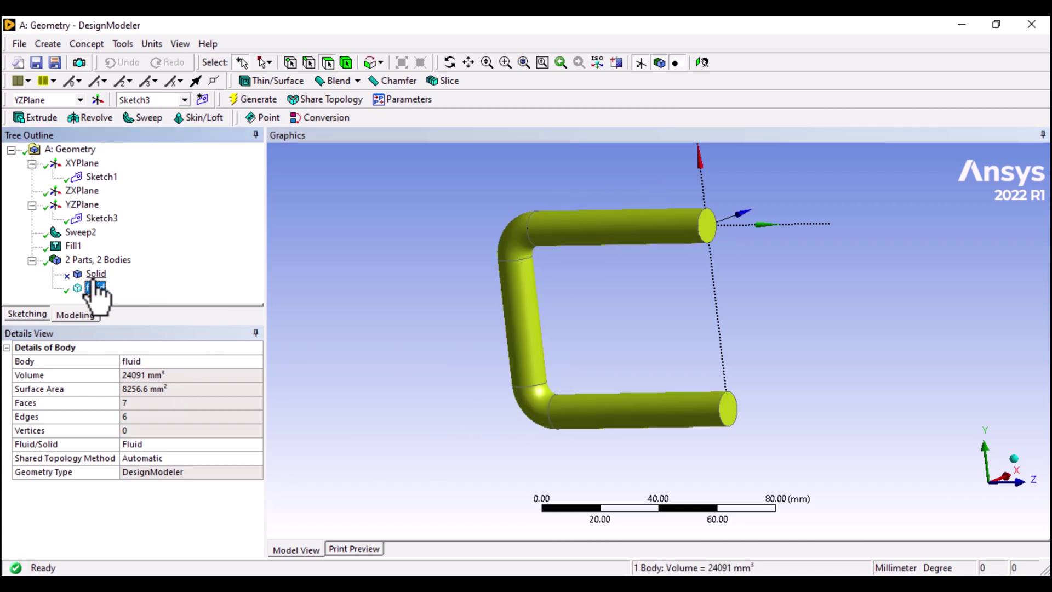
Unsuppress the solid pipe body and view the pipe together with the fluid body.
right_click(96, 275)
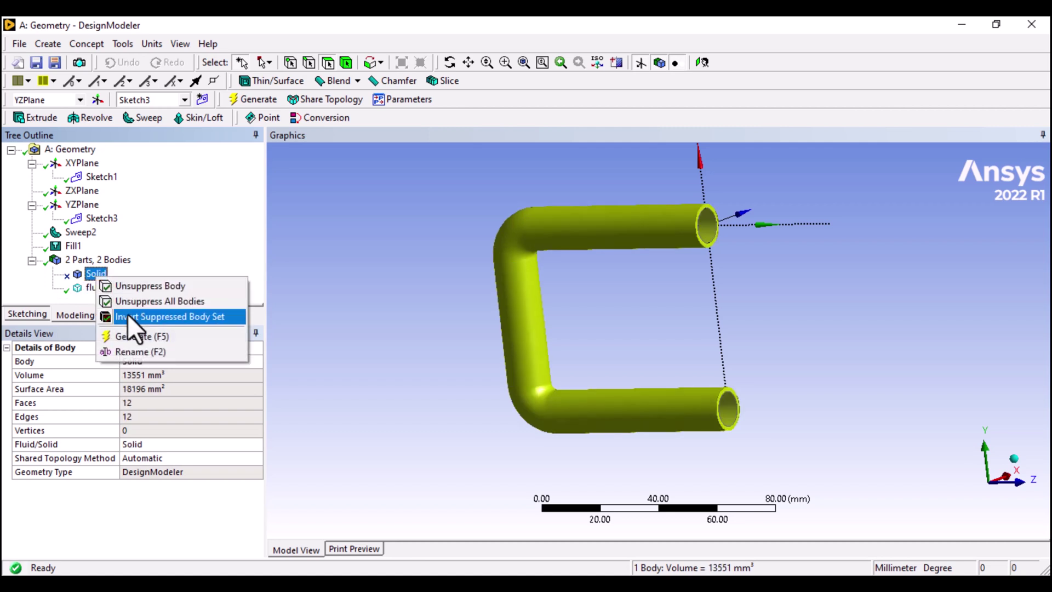
left_click(140, 284)
middle_click_drag(408, 314, 307, 322)
middle_click_drag(369, 302, 331, 274)
mouse_move(475, 294)
middle_mouse_down()
mouse_move(435, 323)
mouse_move(462, 301)
middle_mouse_up()
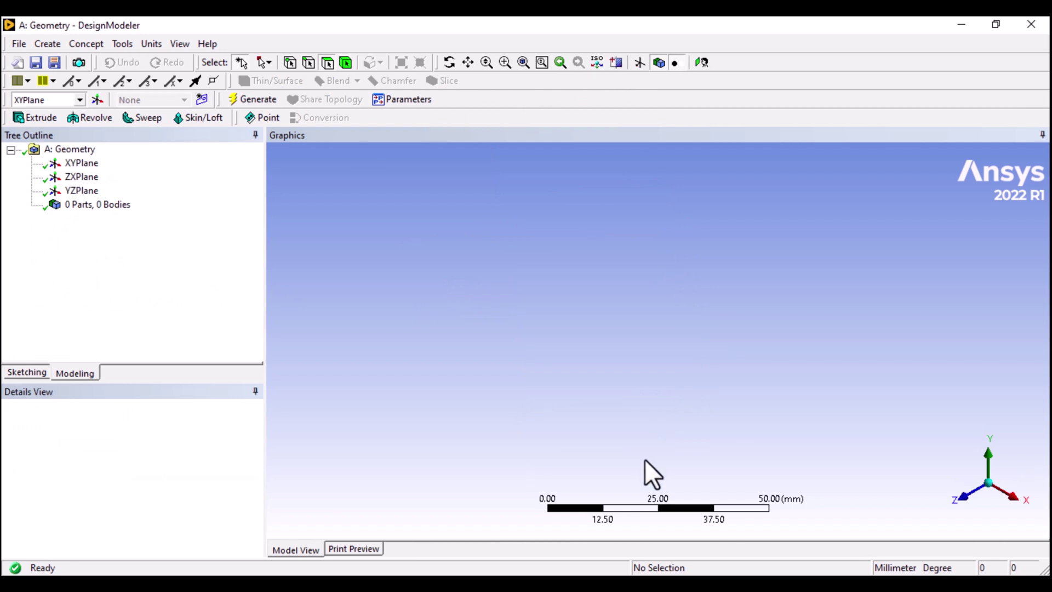
Display the plane axes in the new, empty geometry.
scroll(644, 459, "up", 2)
scroll(645, 458, "down", 3)
scroll(644, 458, "up", 1)
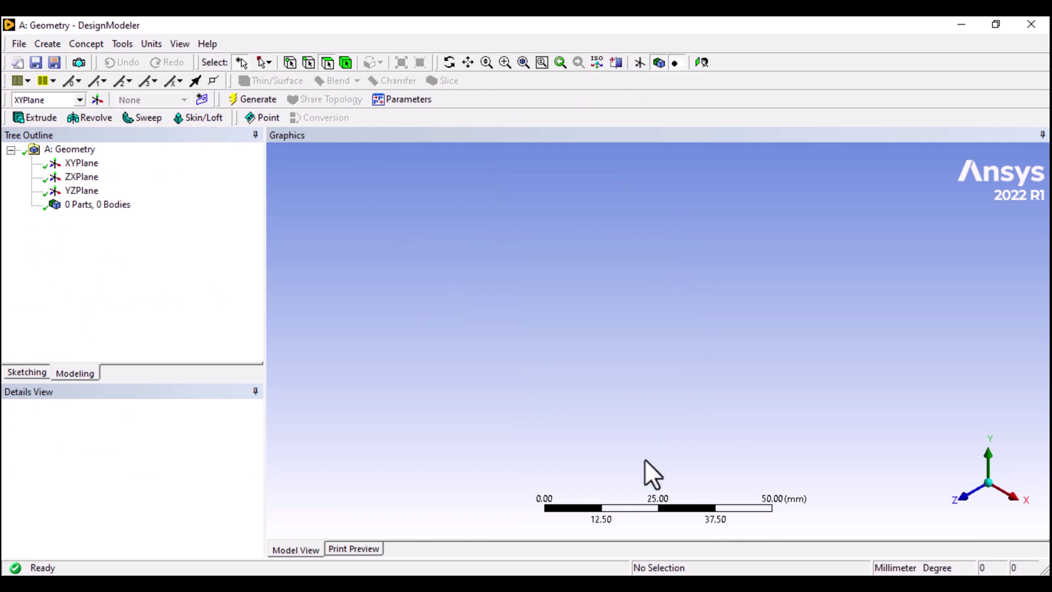
scroll(644, 458, "down", 2)
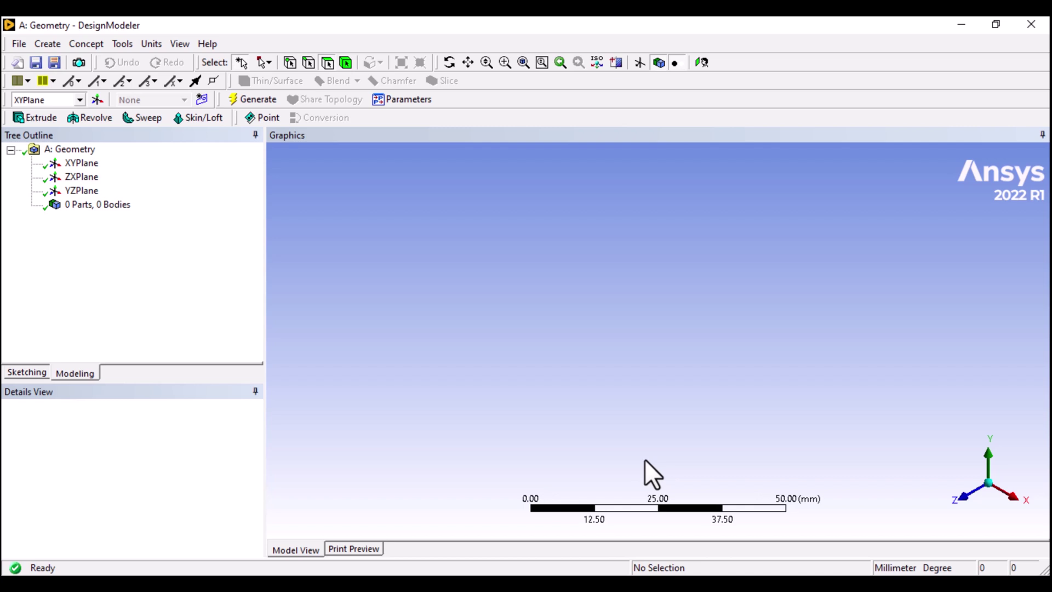
left_click(633, 61)
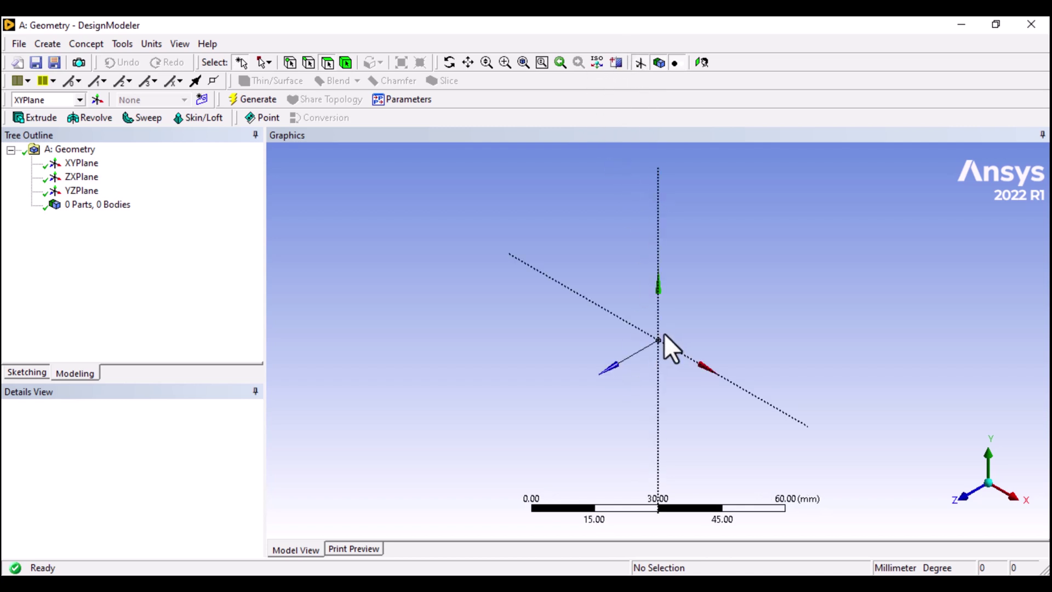
scroll(664, 333, "up", 3)
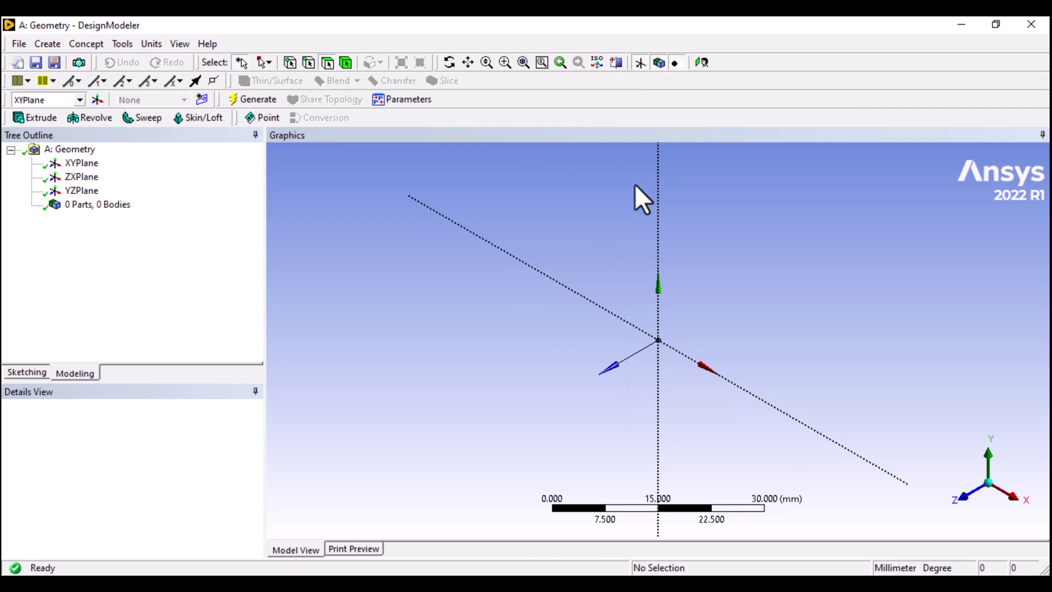
left_click(469, 61)
left_click_drag(615, 265, 495, 179)
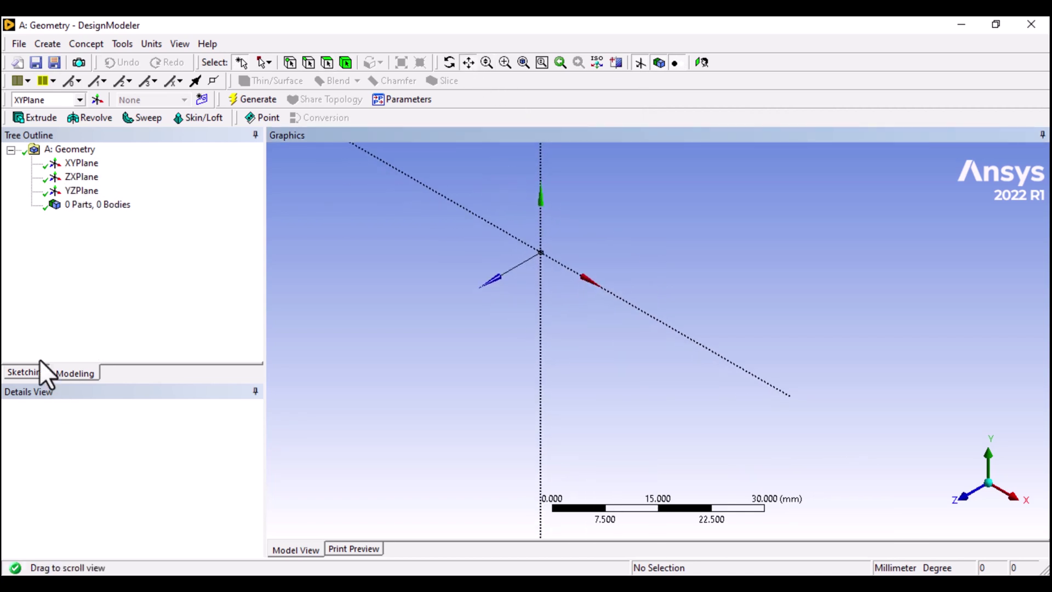
Sketch a circle about 12 mm in diameter on the XYPlane, centred on the origin.
left_click(82, 164)
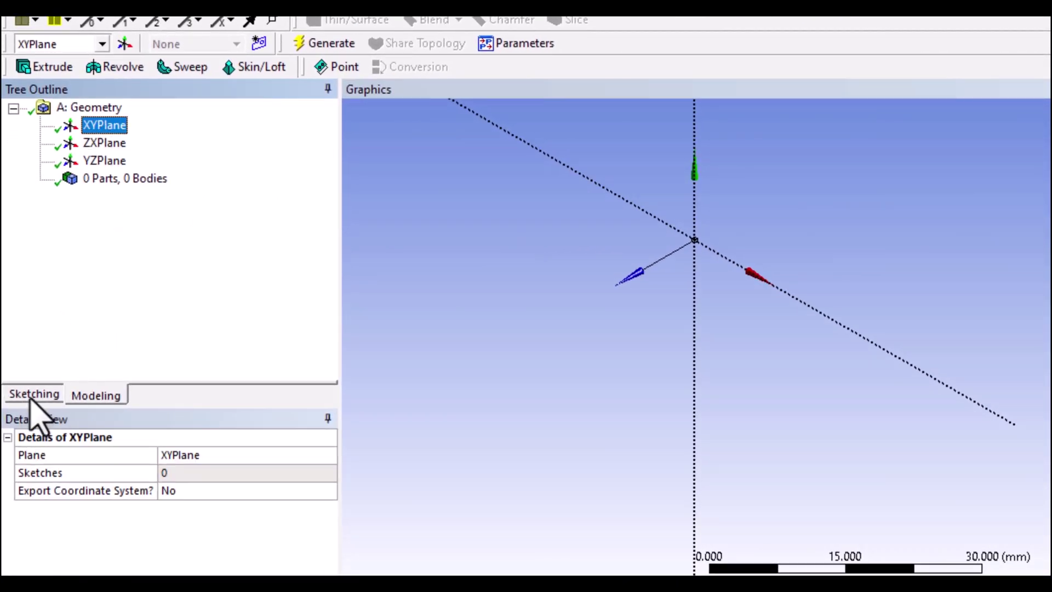
left_click(33, 394)
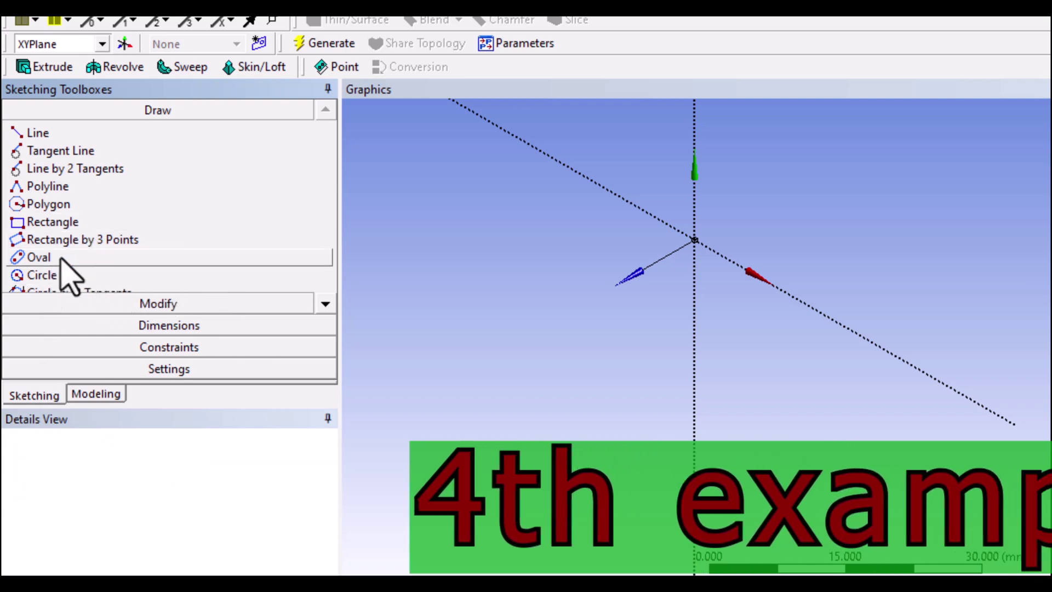
left_click(59, 275)
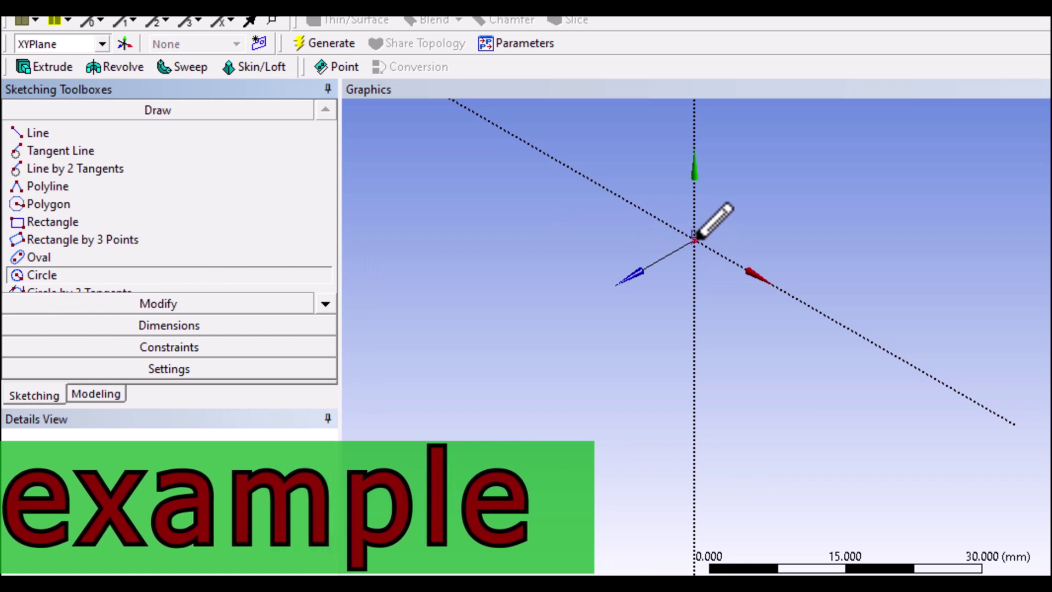
left_click(694, 239)
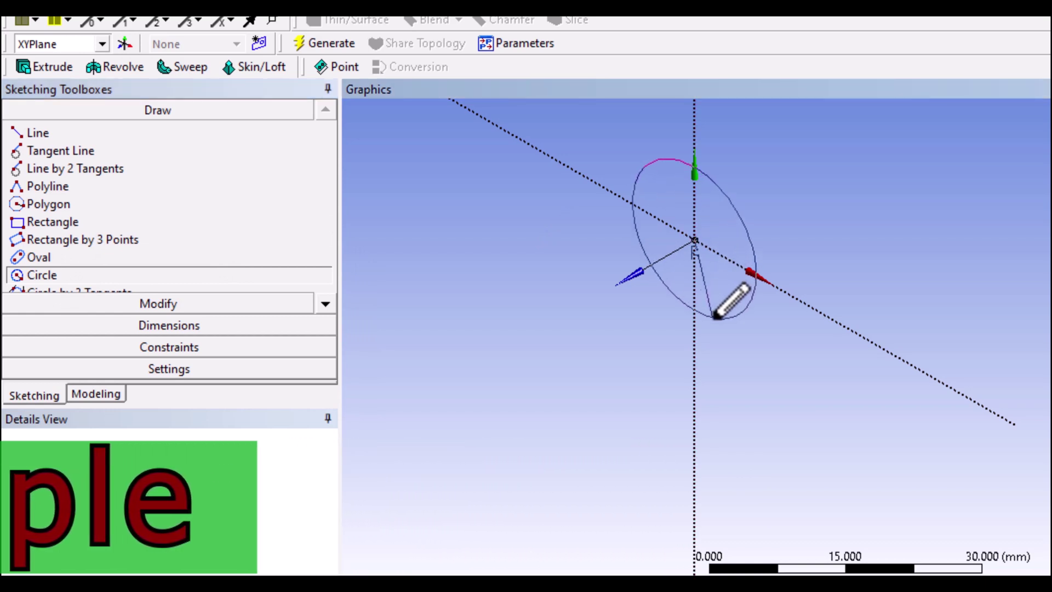
left_click(729, 260)
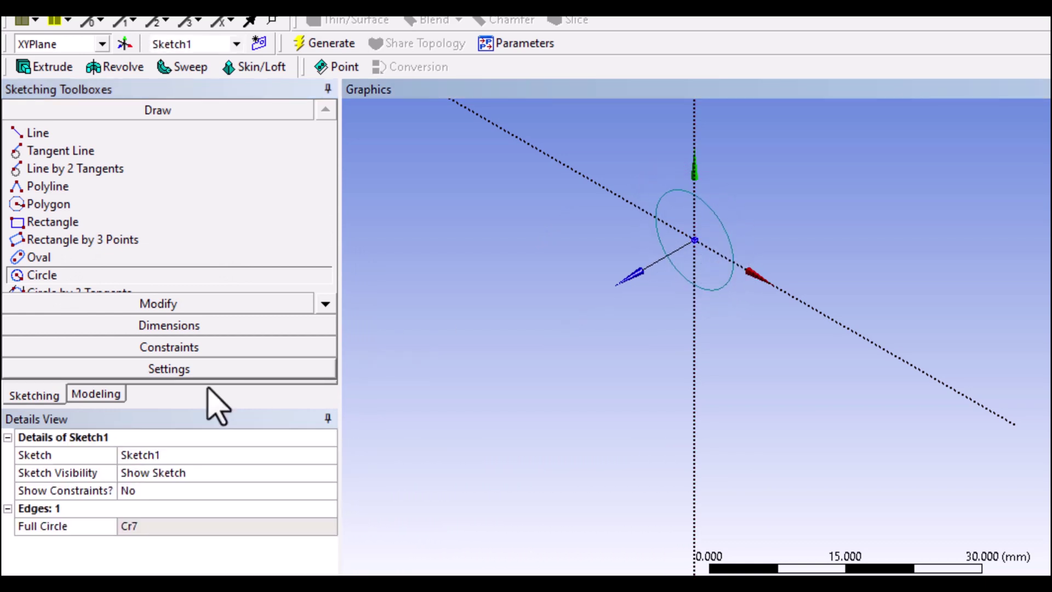
left_click(694, 239)
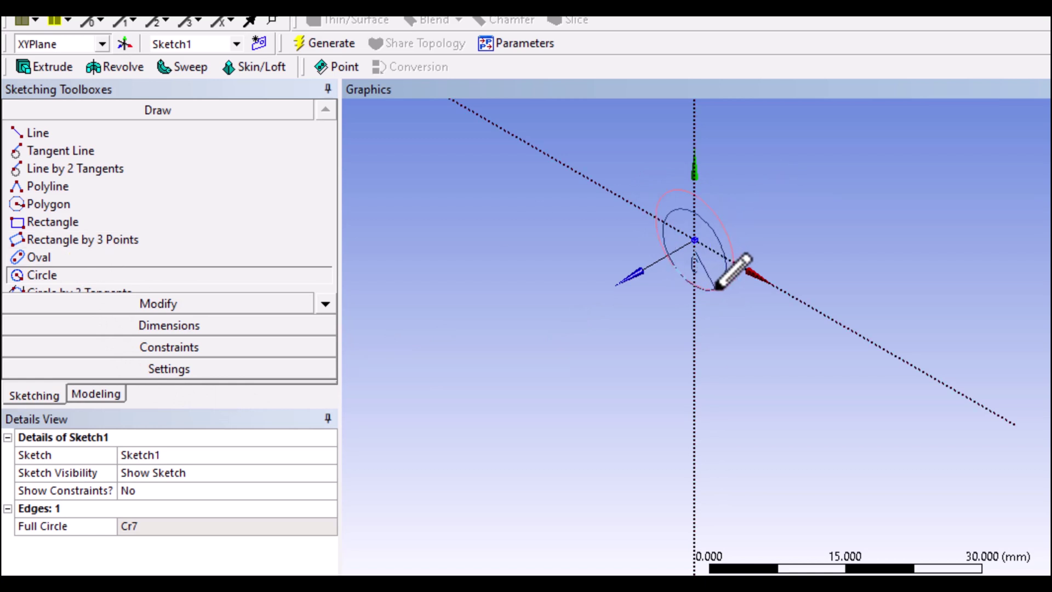
left_click(714, 283)
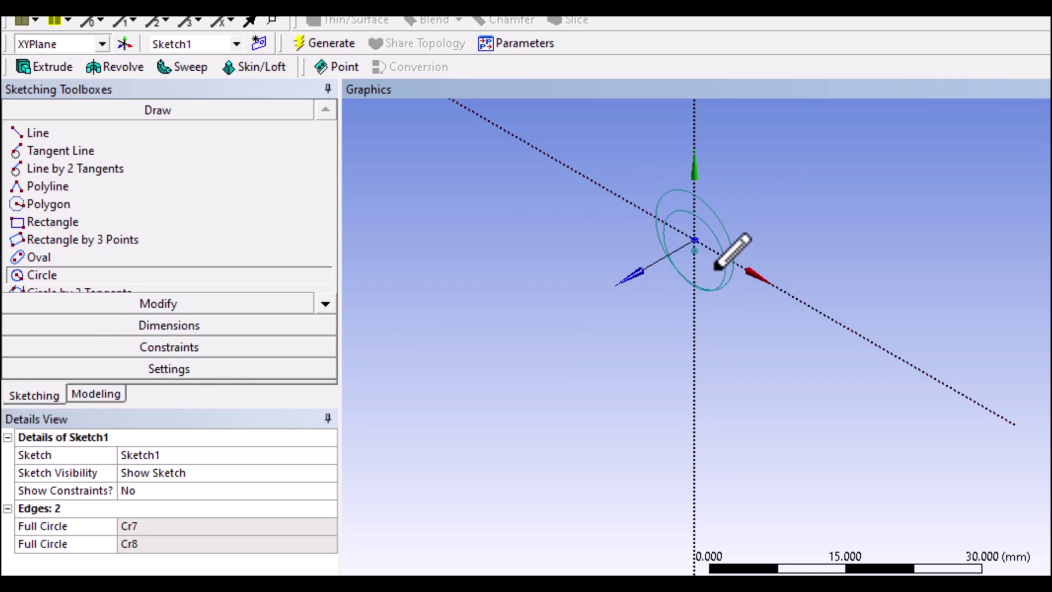
key("ctrl+z")
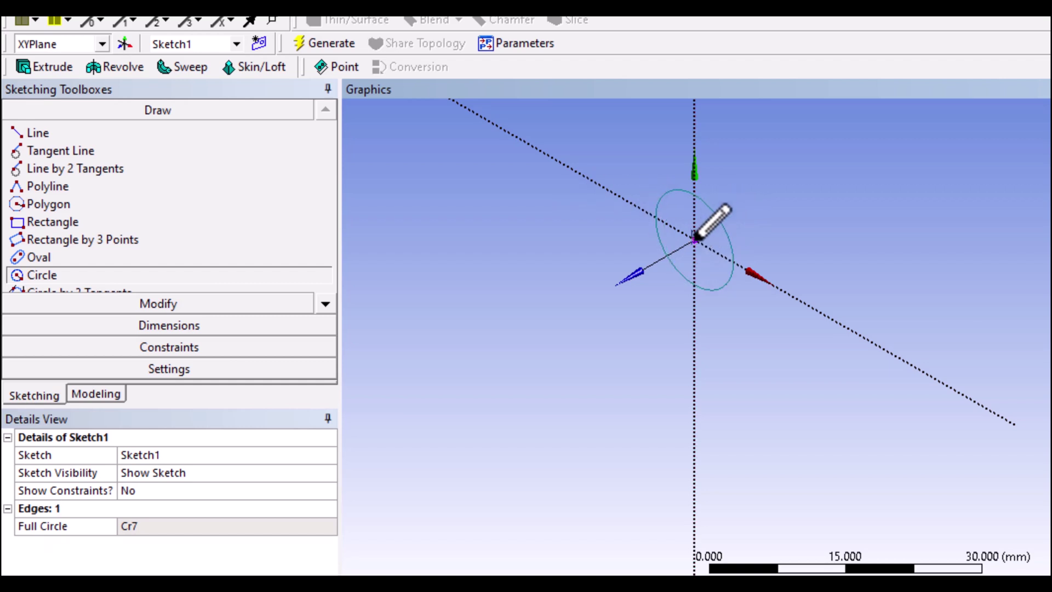
Draw a smaller concentric circle about 8 mm in diameter inside the first one, centred on the origin.
left_click(62, 275)
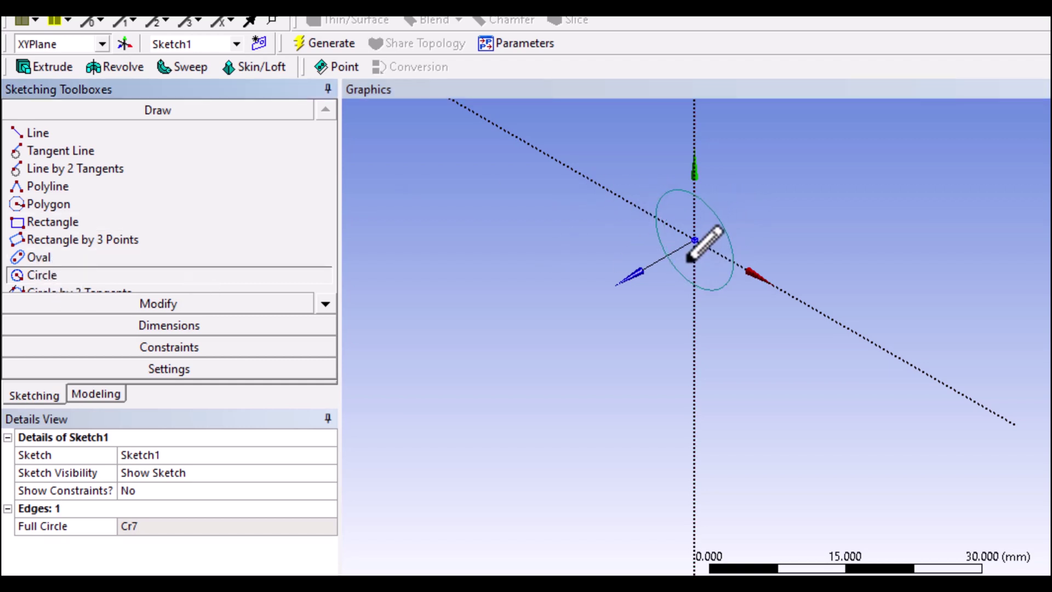
left_click(694, 239)
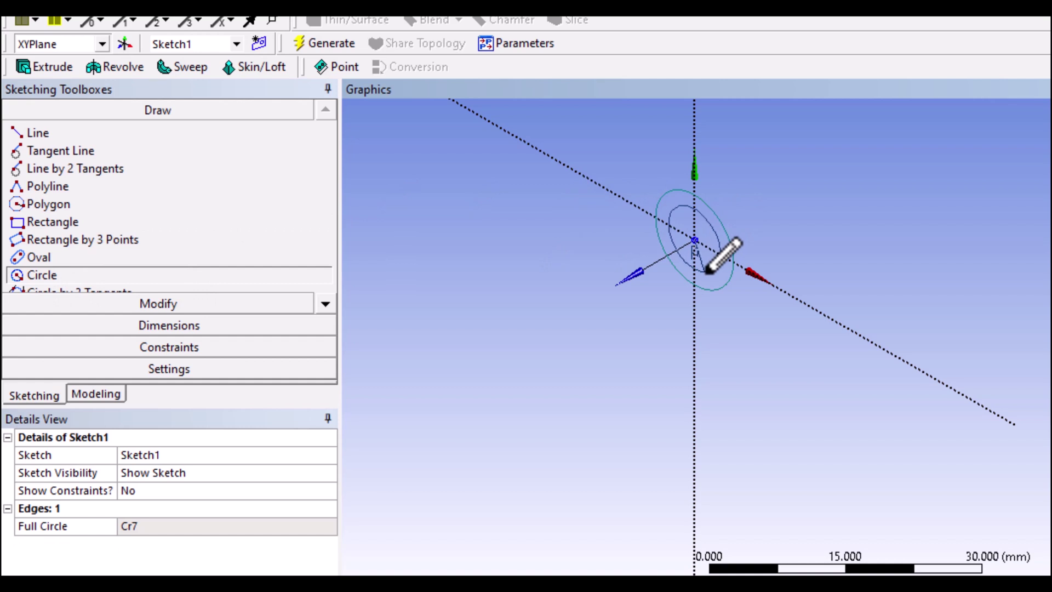
left_click(707, 269)
Add diameter dimensions to the inner and outer circles of Sketch1.
left_click(544, 51)
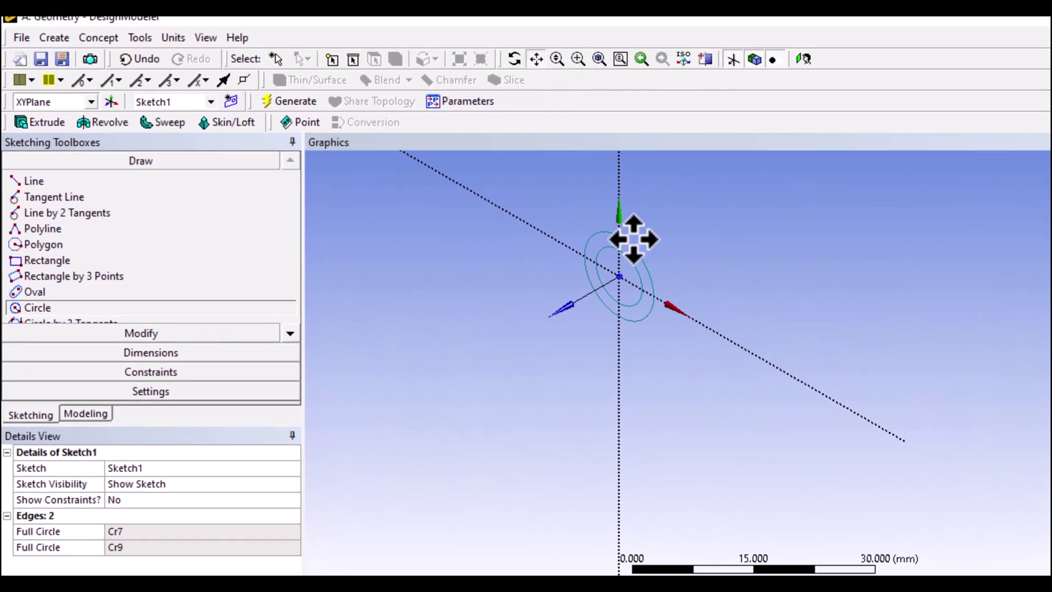
left_click_drag(633, 239, 622, 268)
scroll(601, 260, "up", 2)
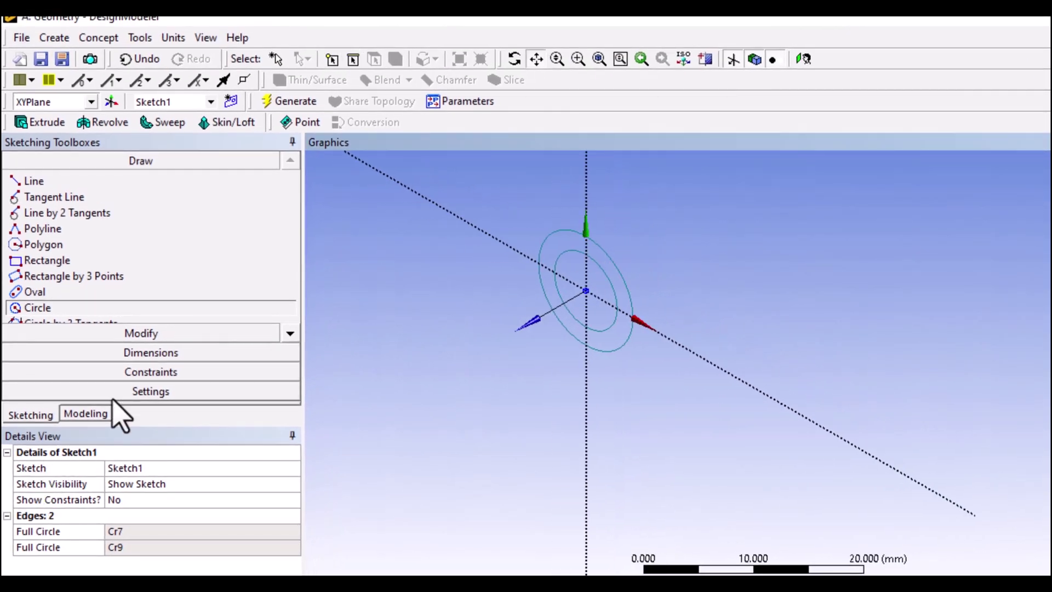
left_click(144, 354)
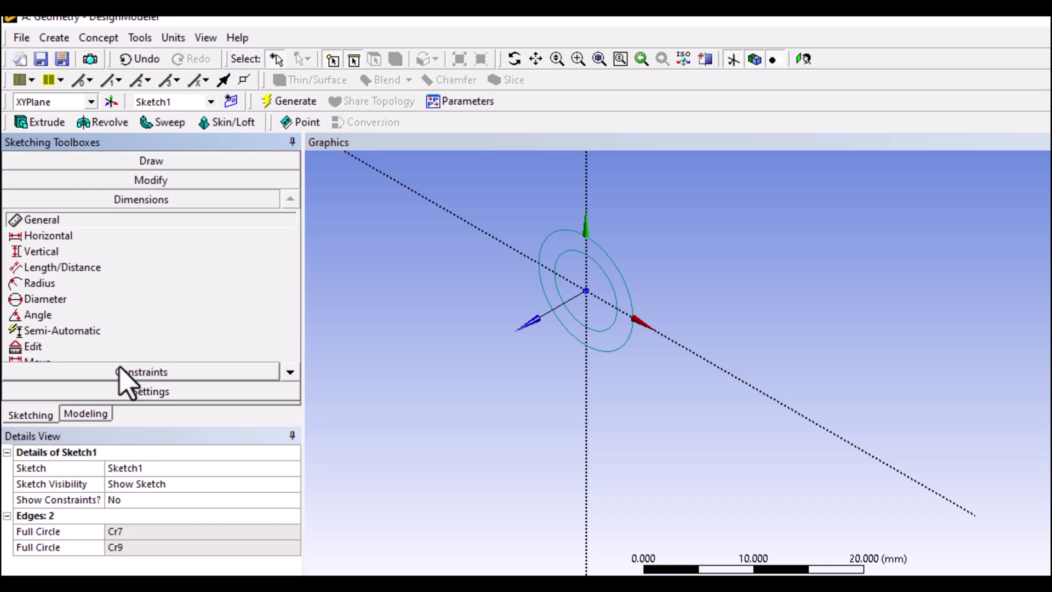
left_click(45, 299)
left_click(580, 250)
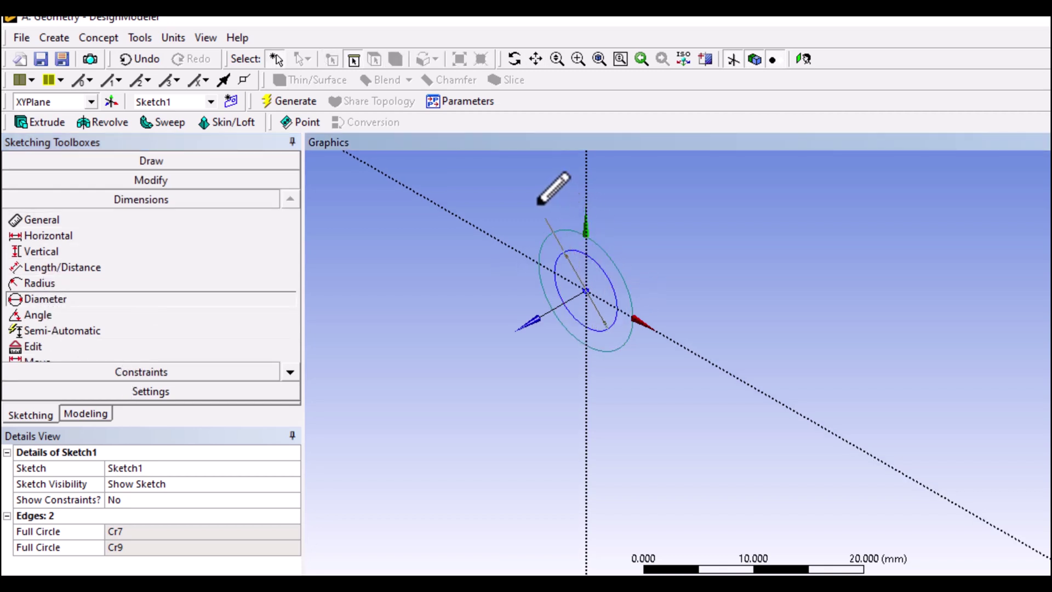
left_click(539, 203)
left_click(574, 231)
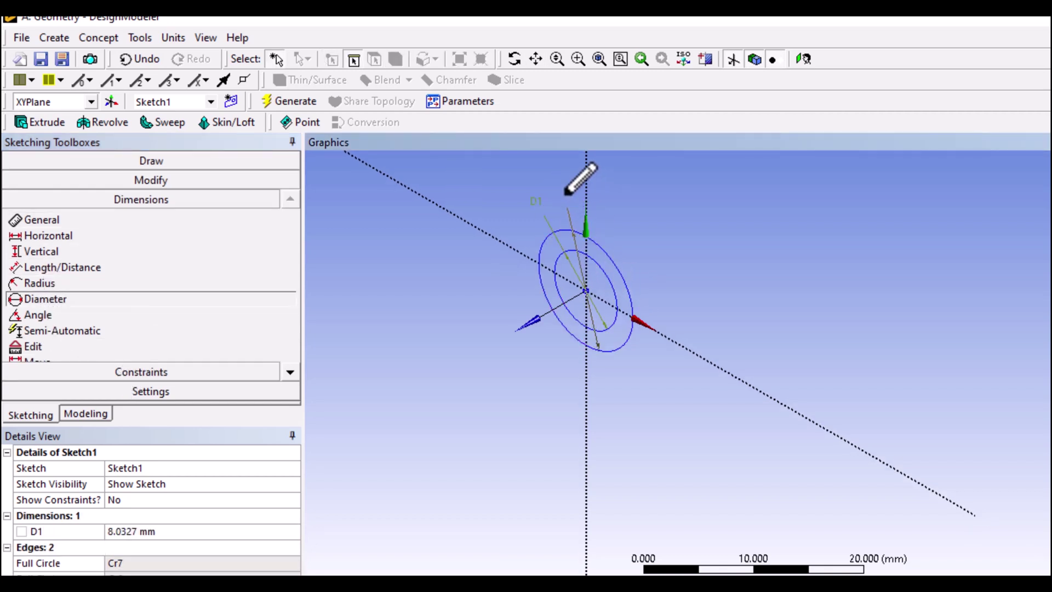
left_click(560, 192)
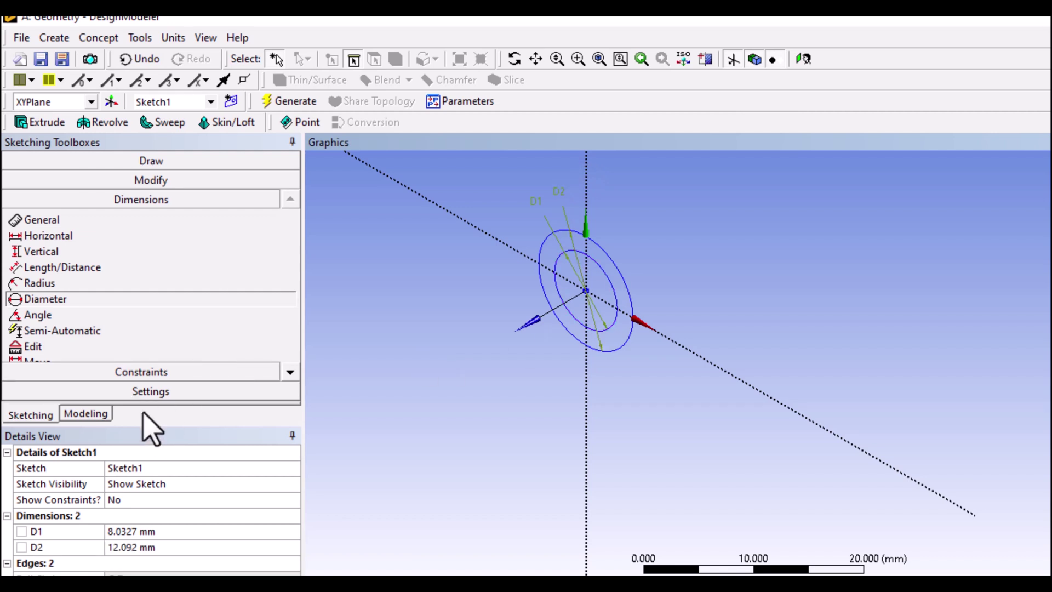
Set the inner circle's diameter to 8 mm and the outer circle's diameter to 10 mm.
left_click(170, 531)
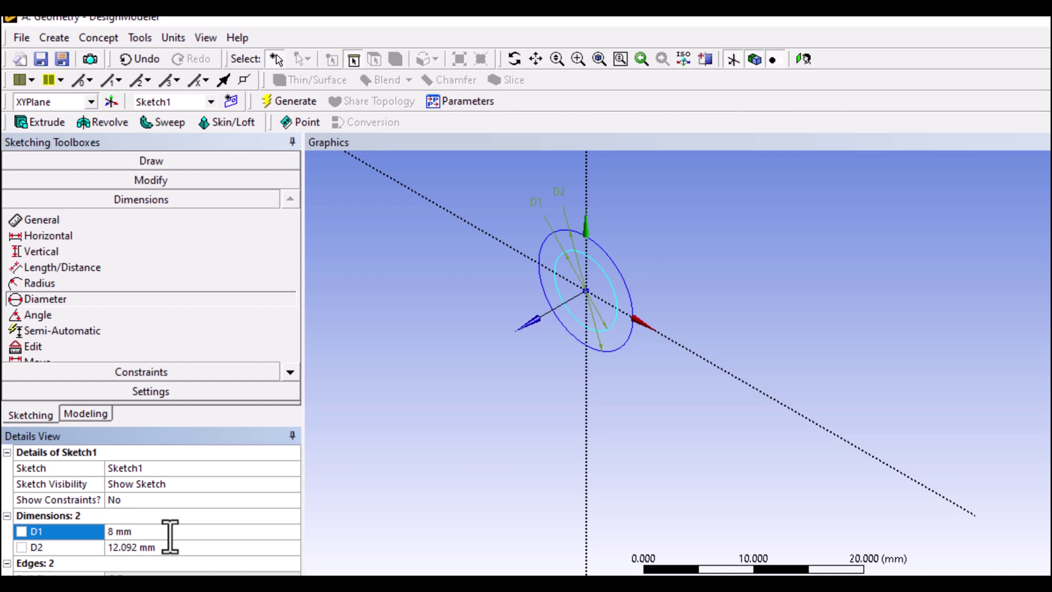
left_click(164, 547)
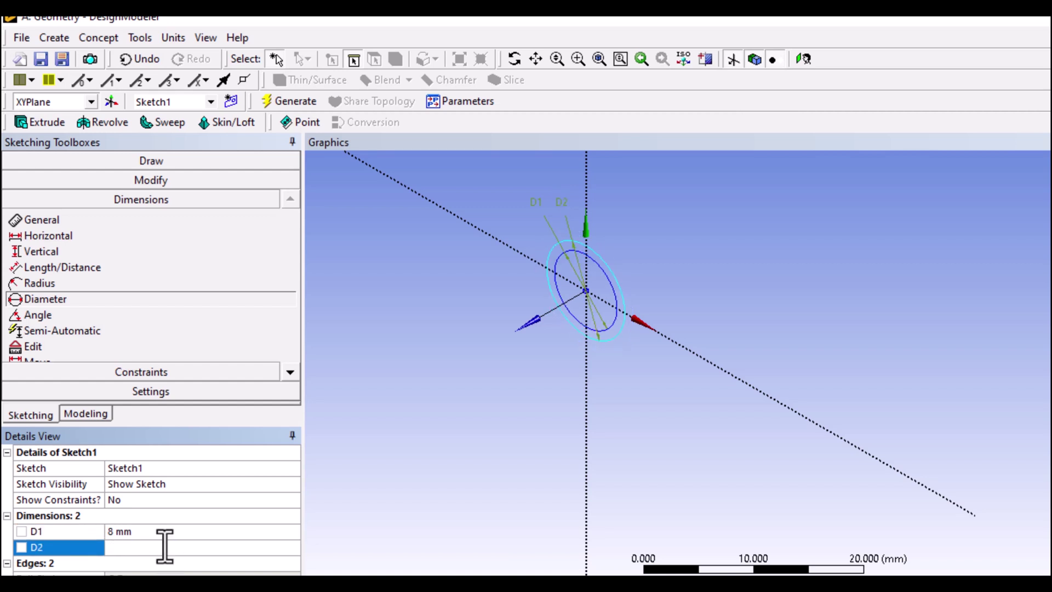
scroll(556, 300, "up", 1)
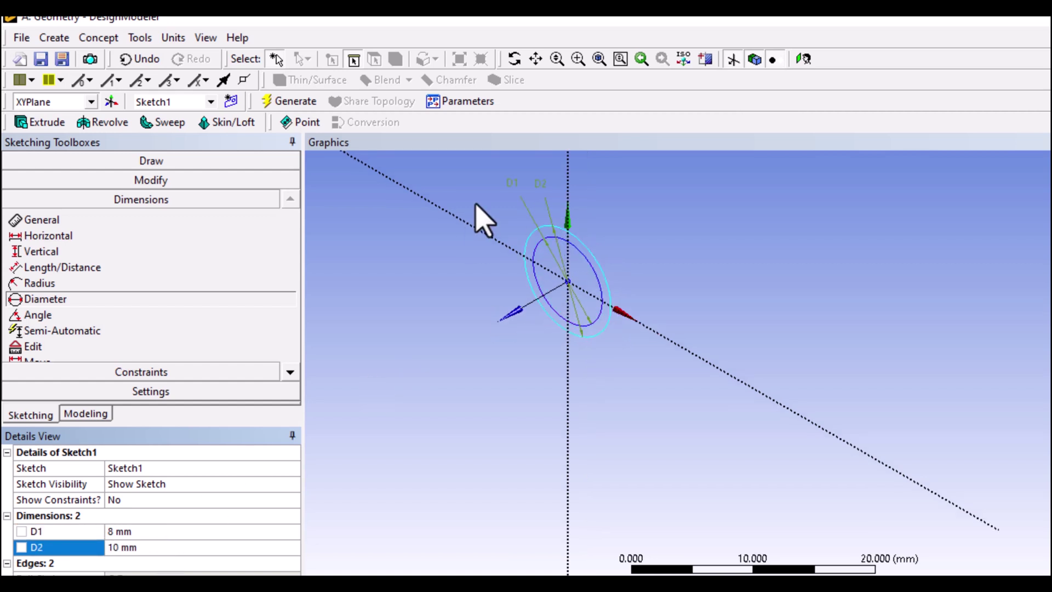
left_click(733, 60)
left_click(733, 59)
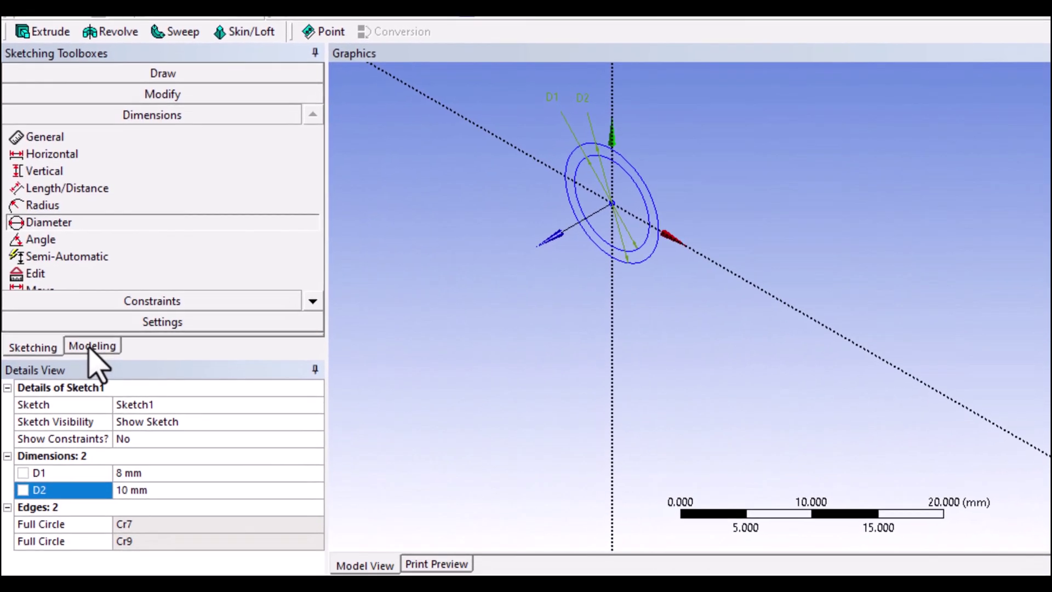
Sketch a C-shaped spline on the YZPlane, starting at the origin and curving back beneath it, and finish it as an open spline.
left_click(84, 414)
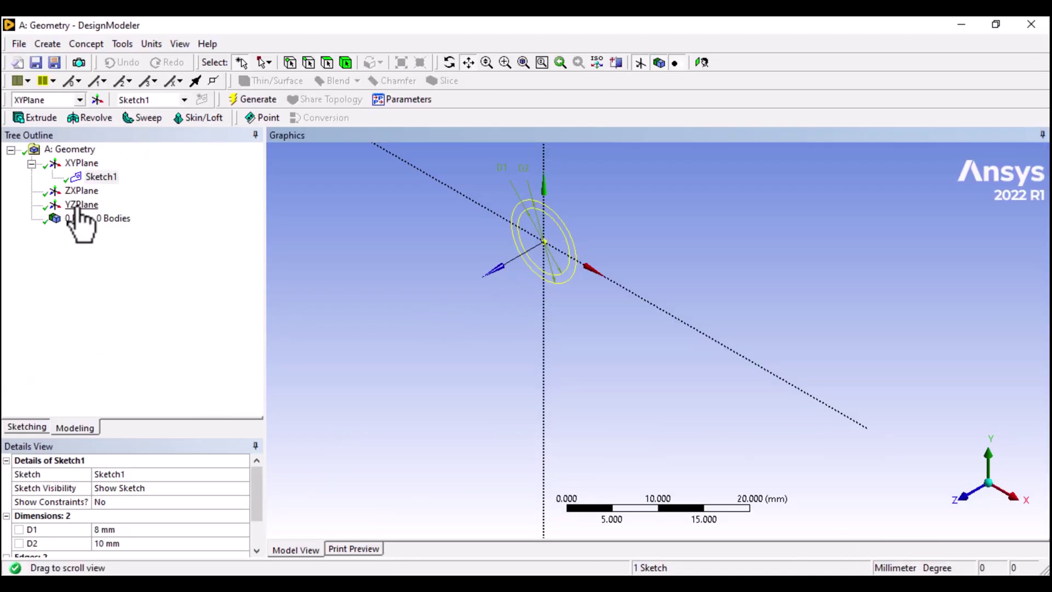
left_click(80, 206)
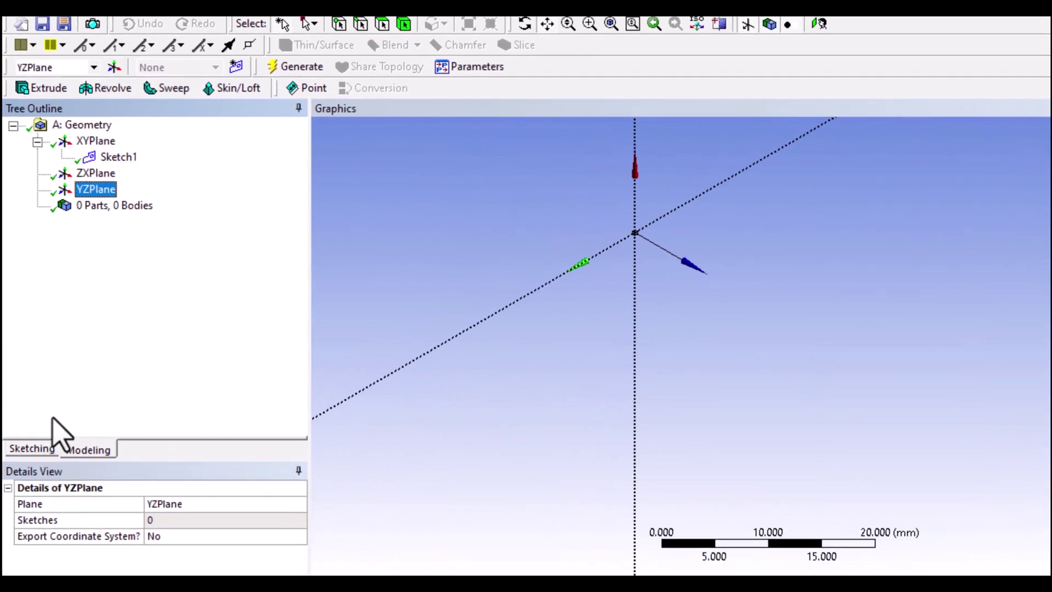
left_click(33, 450)
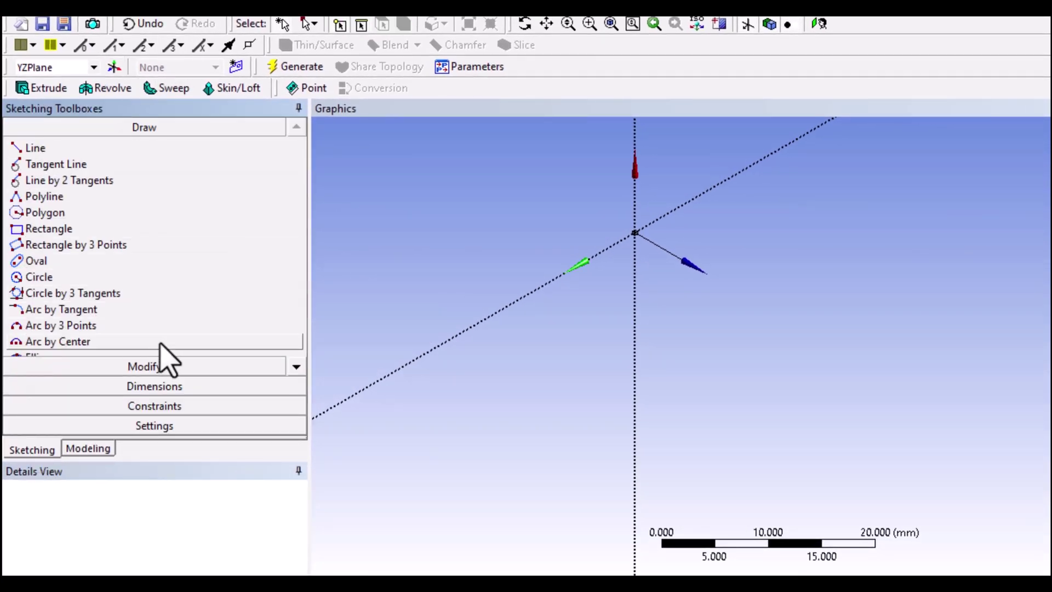
left_click(295, 367)
left_click(296, 366)
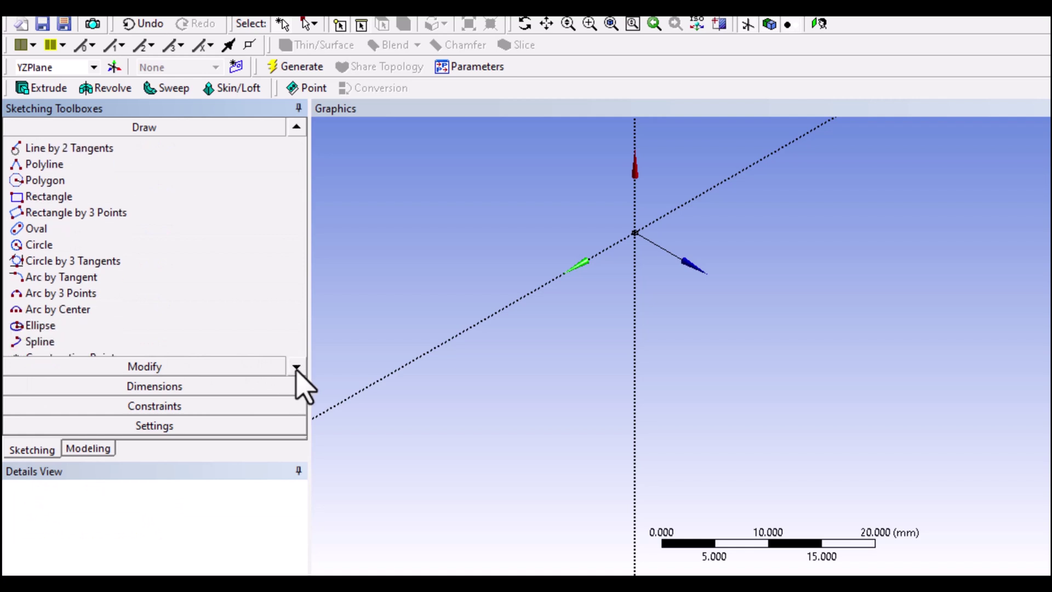
left_click(295, 367)
left_click(44, 325)
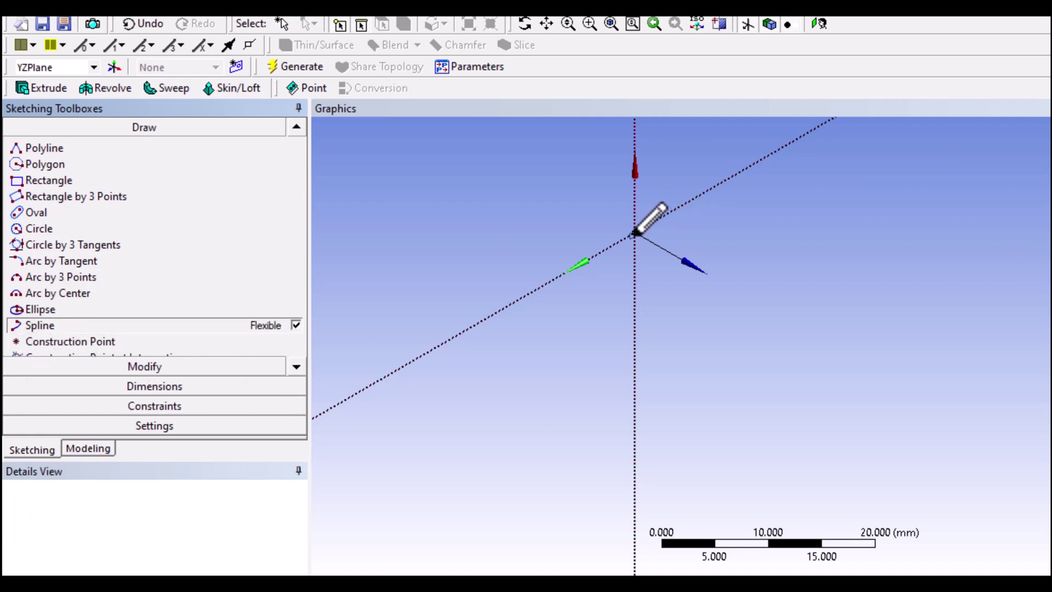
scroll(635, 233, "up", 1)
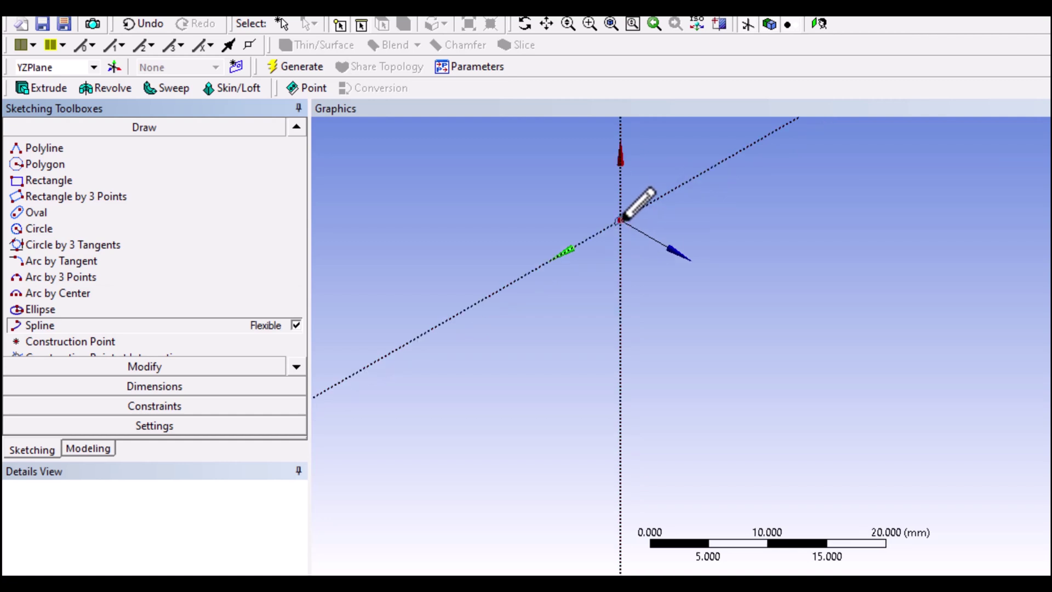
left_click(619, 220)
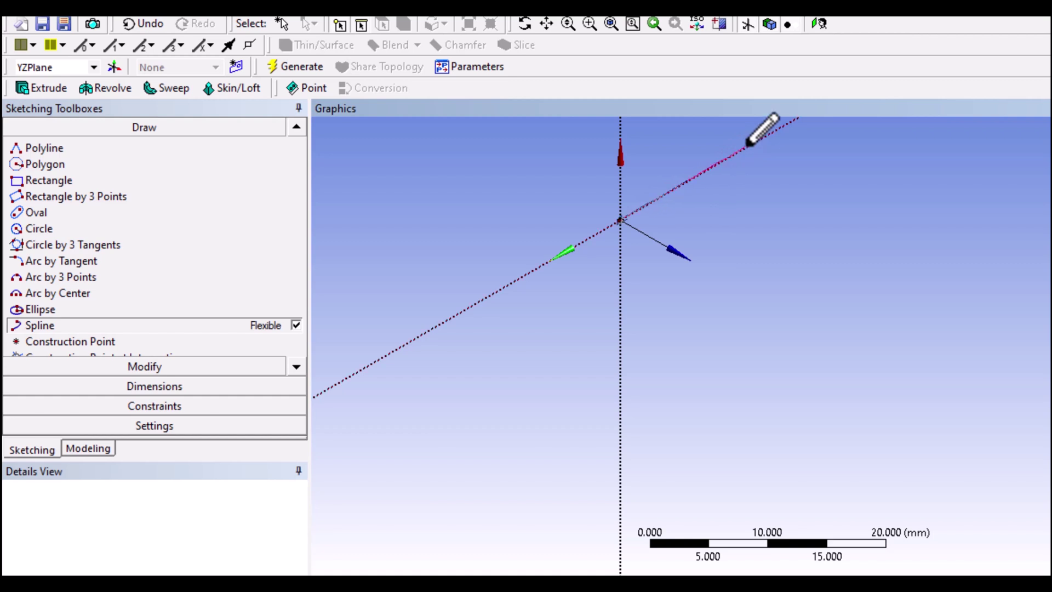
scroll(756, 141, "down", 2)
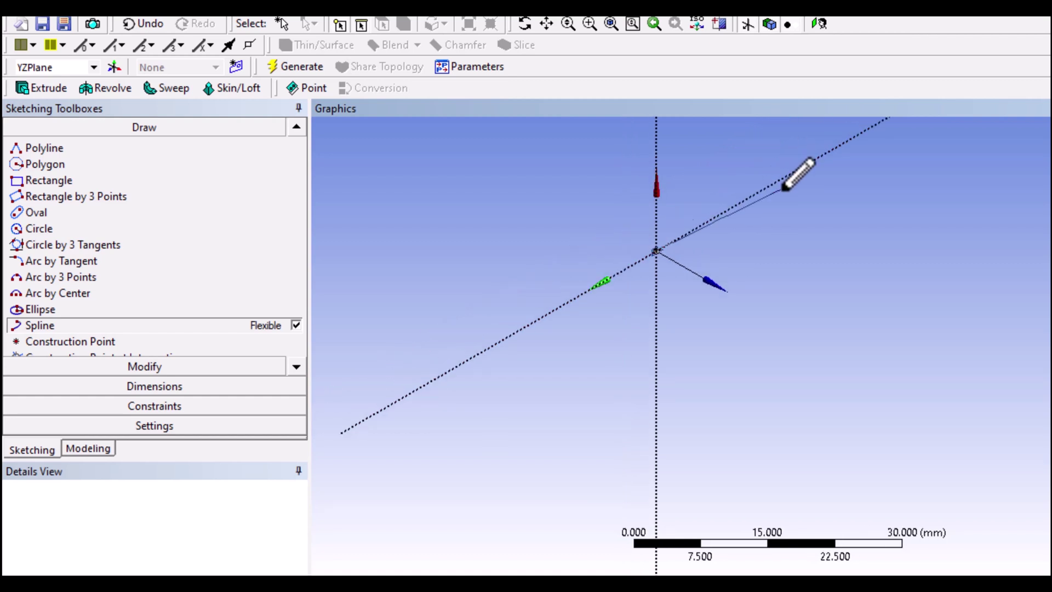
left_click(808, 165)
left_click(923, 176)
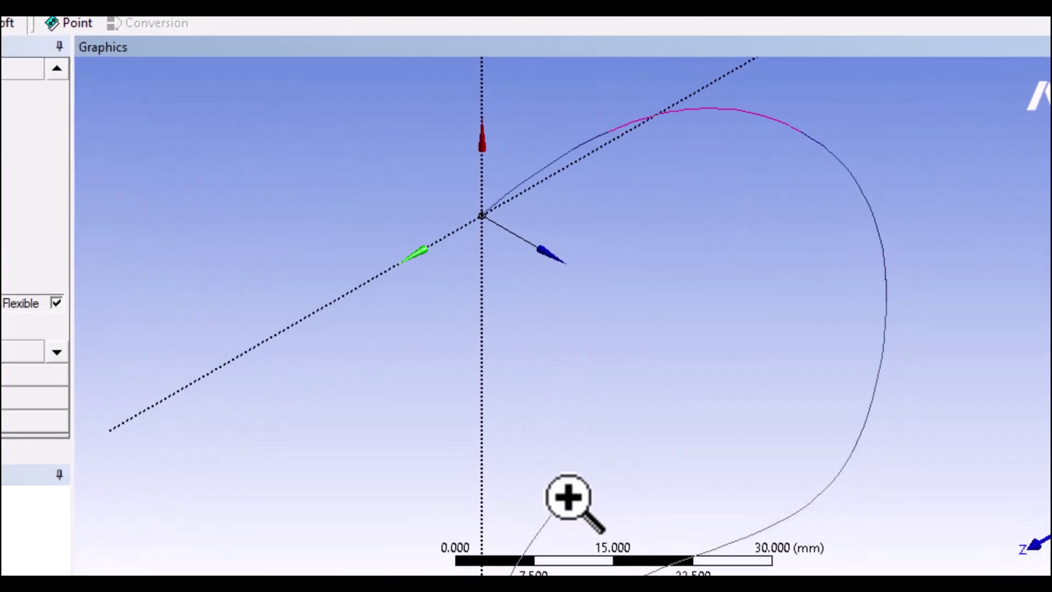
right_click(678, 145)
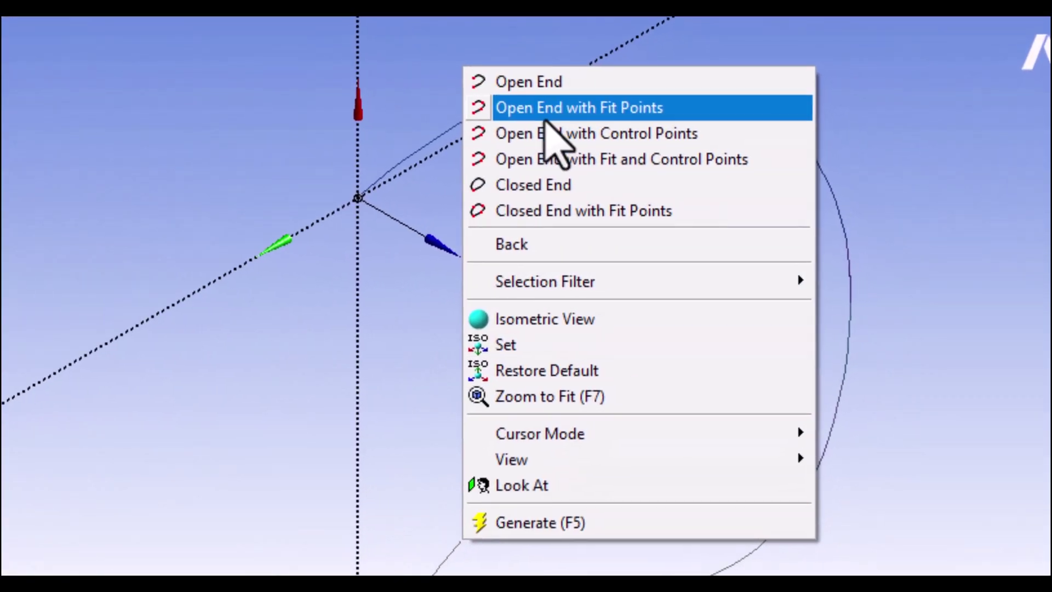
left_click(750, 158)
mouse_move(662, 296)
middle_mouse_down()
mouse_move(643, 285)
mouse_move(625, 323)
mouse_move(705, 322)
mouse_move(711, 305)
middle_mouse_up()
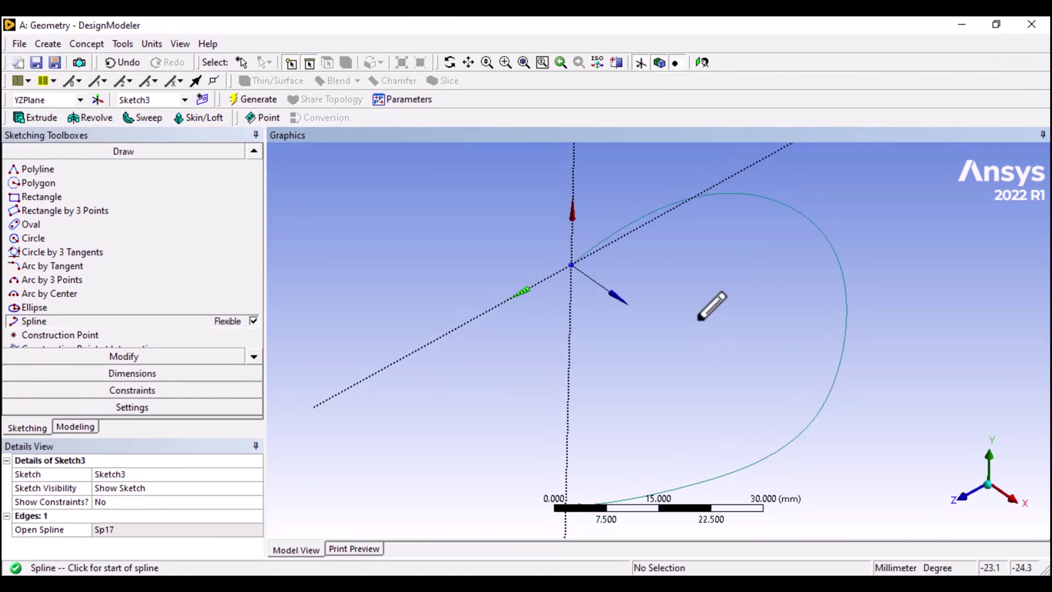
scroll(712, 306, "down", 2)
Sweep the two-circle profile Sketch1 along the spline path Sketch3 with Add Material, and generate the hollow pipe.
left_click(75, 426)
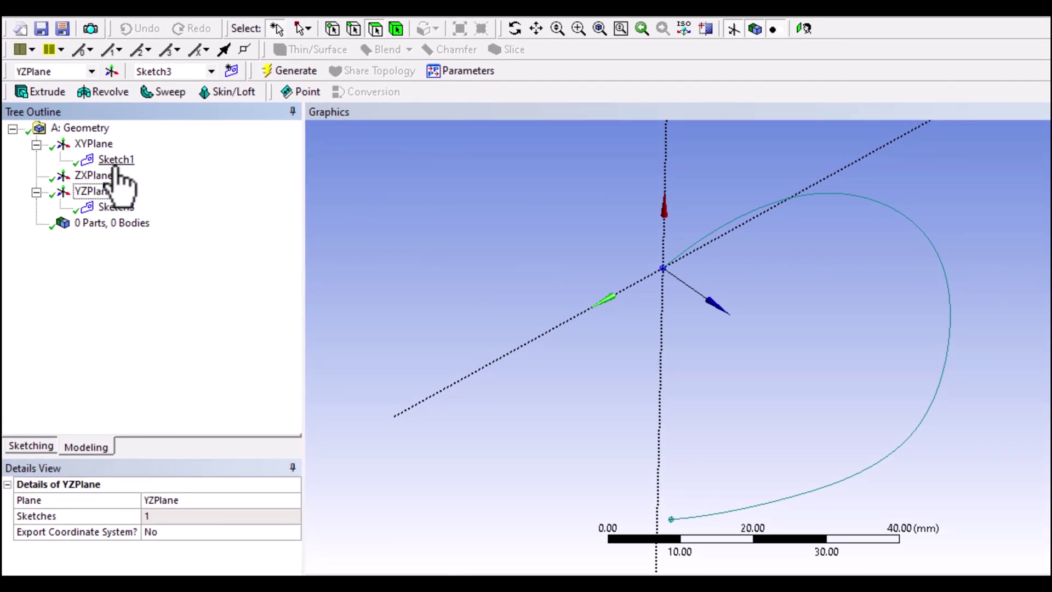
left_click(116, 161)
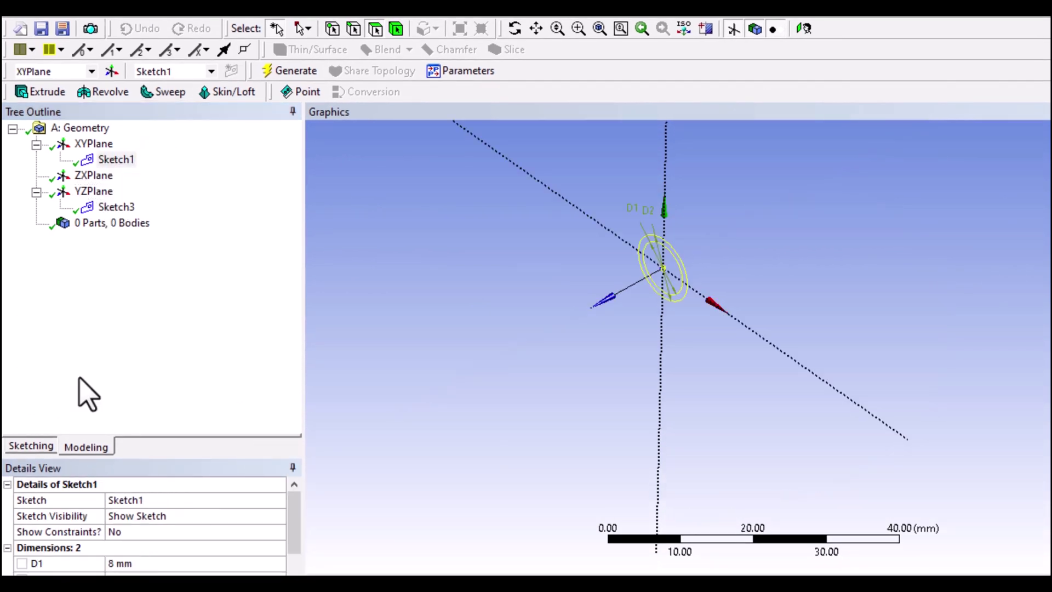
left_click(116, 160)
left_click(164, 92)
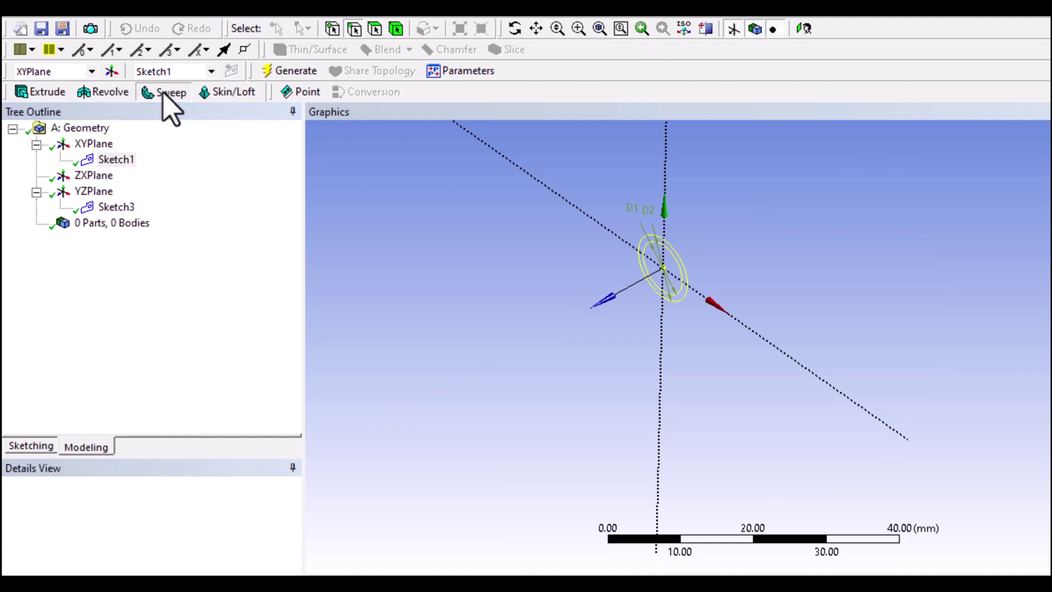
left_click(148, 516)
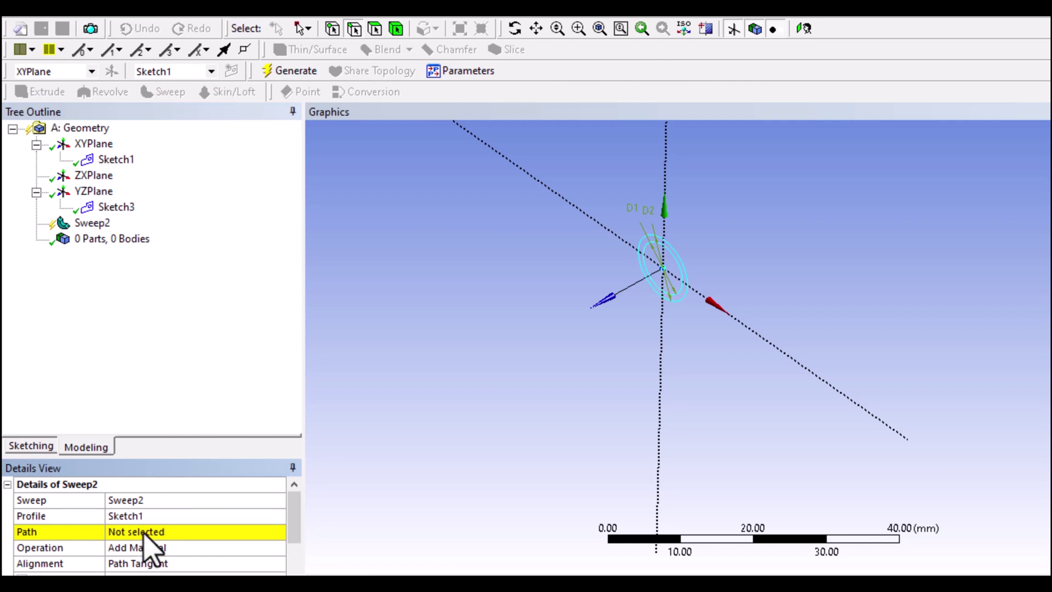
left_click(147, 532)
left_click(113, 206)
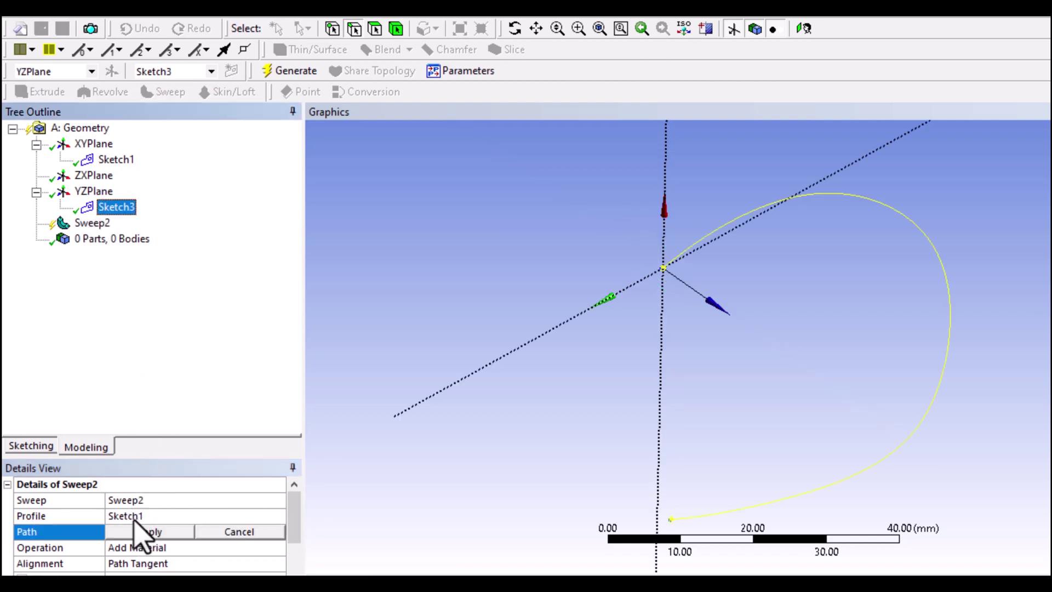
left_click(143, 531)
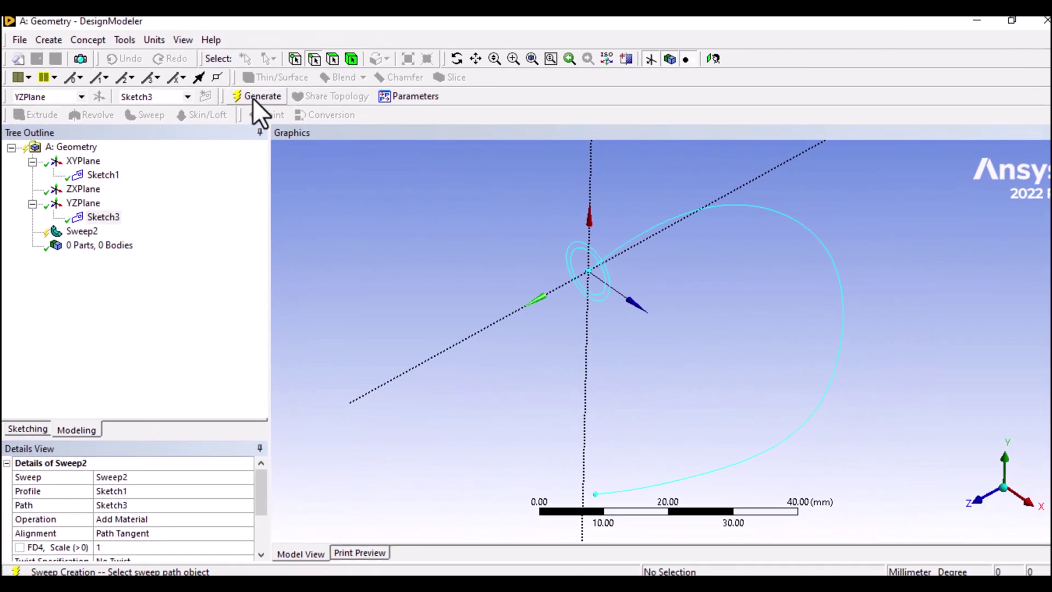
left_click(253, 99)
Expand the model's body list and hide the plane axes around the swept pipe.
mouse_move(526, 365)
middle_mouse_down()
mouse_move(505, 345)
mouse_move(518, 349)
middle_mouse_up()
scroll(519, 353, "up", 5)
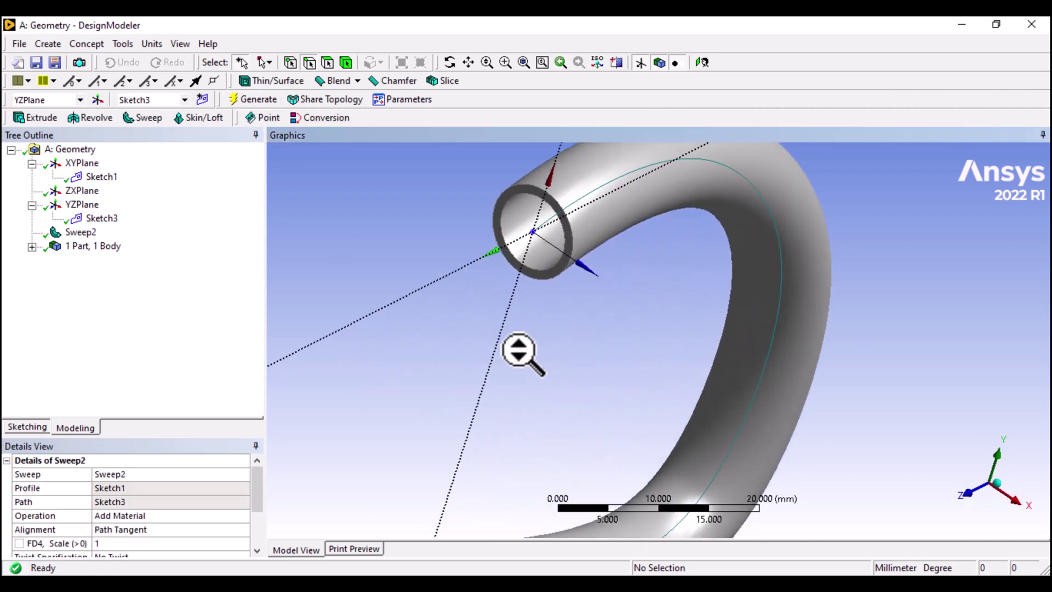
scroll(518, 353, "down", 5)
middle_click_drag(518, 353, 504, 401)
scroll(544, 291, "down", 3)
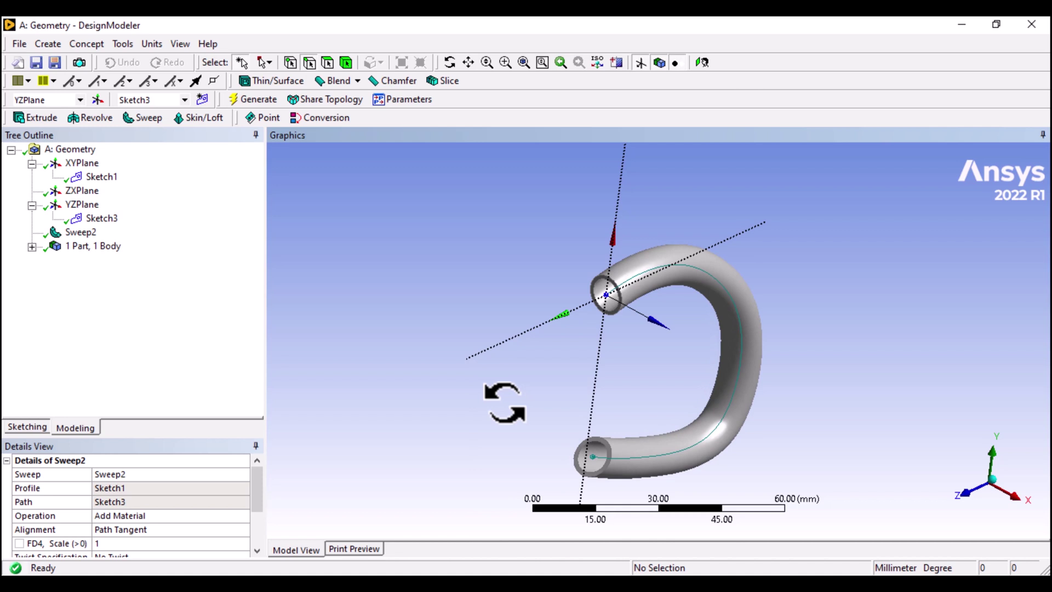
left_click(31, 247)
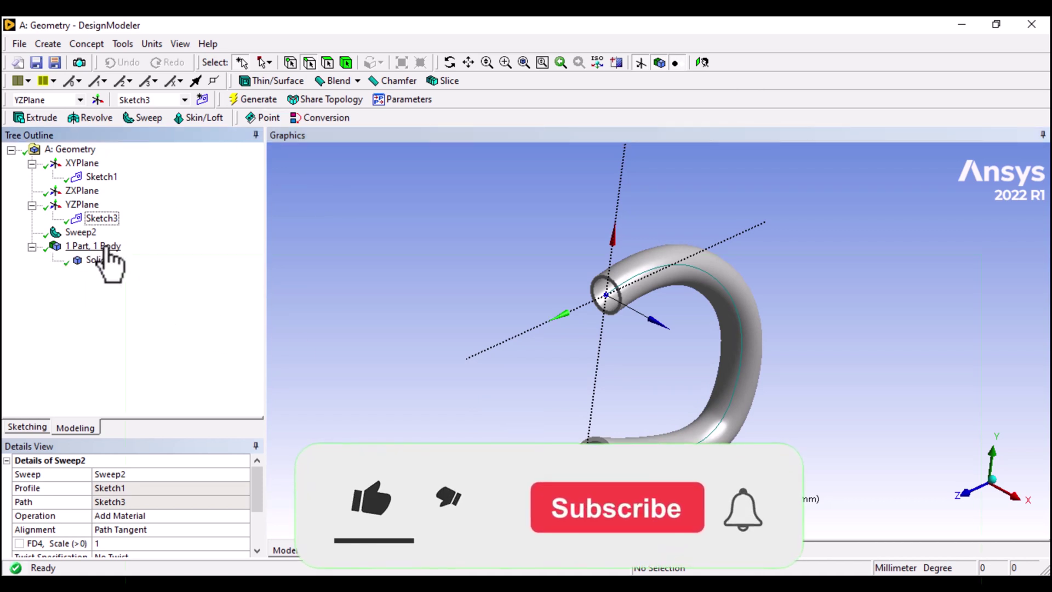
middle_click_drag(408, 282, 430, 282)
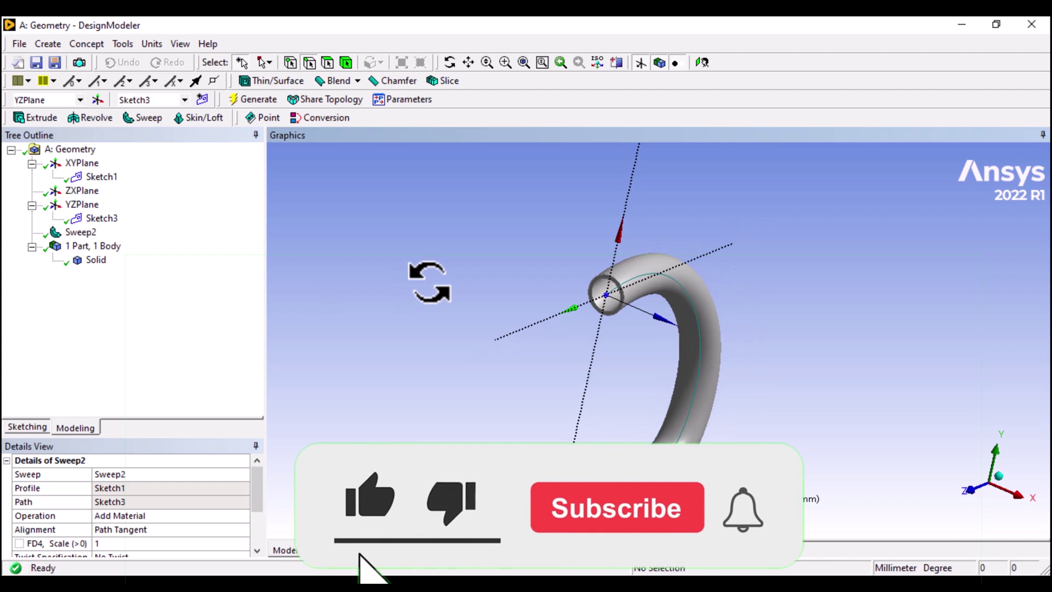
left_click(639, 62)
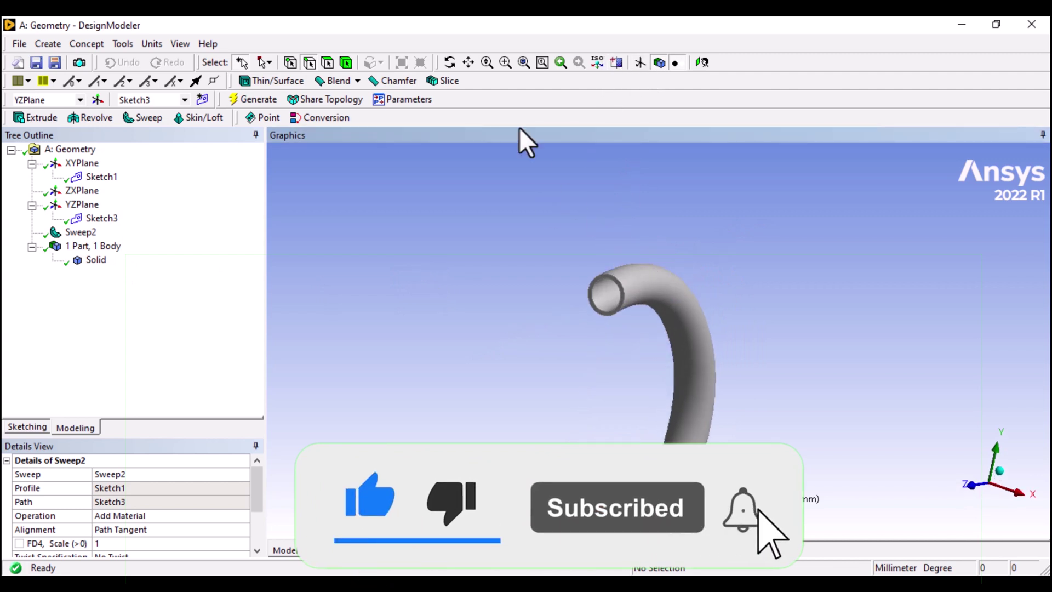
Fill the pipe's cavity using By Cavity extraction with its inner face selected, and generate the fill body.
left_click(468, 62)
left_click_drag(638, 425, 601, 327)
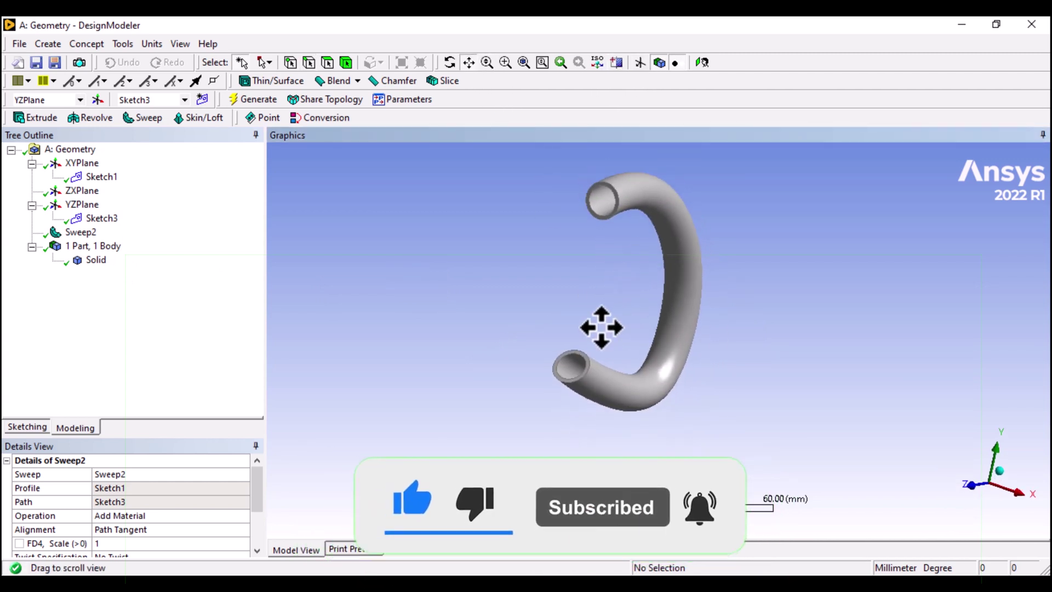
scroll(589, 305, "down", 2)
scroll(599, 289, "up", 2)
scroll(599, 288, "down", 1)
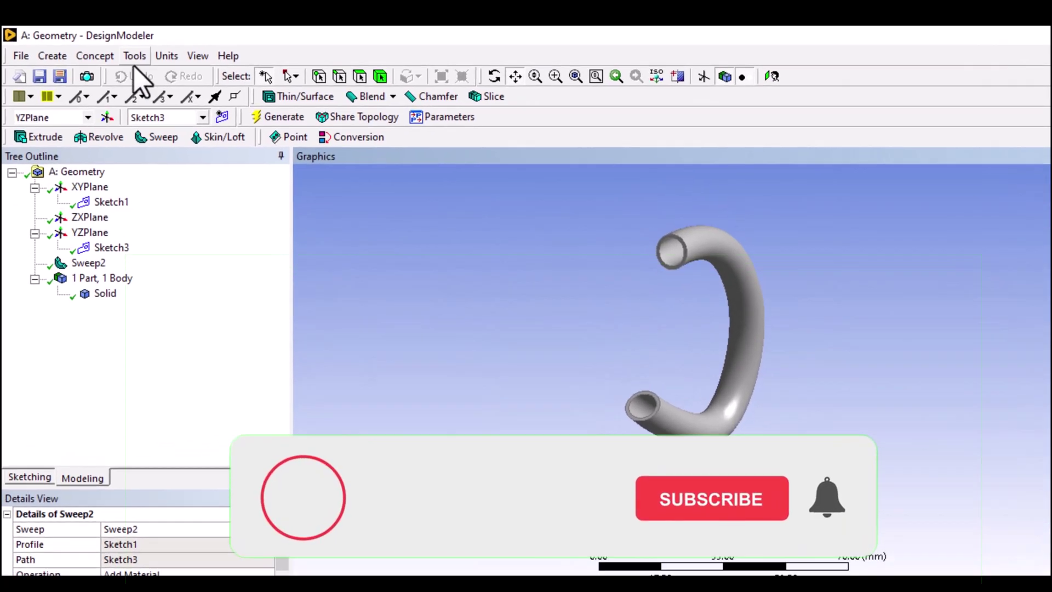
left_click(134, 55)
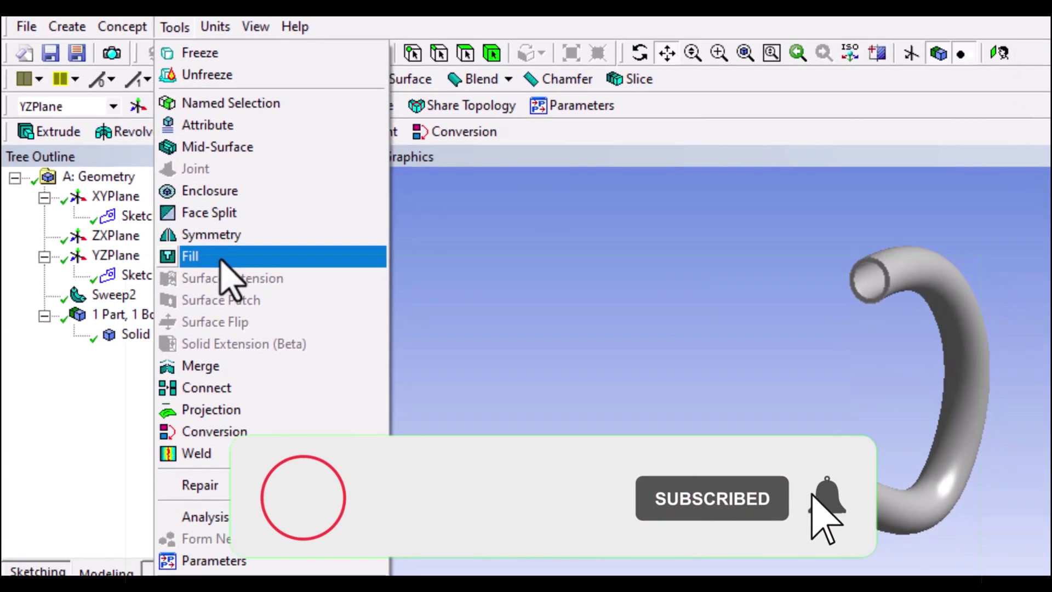
left_click(222, 262)
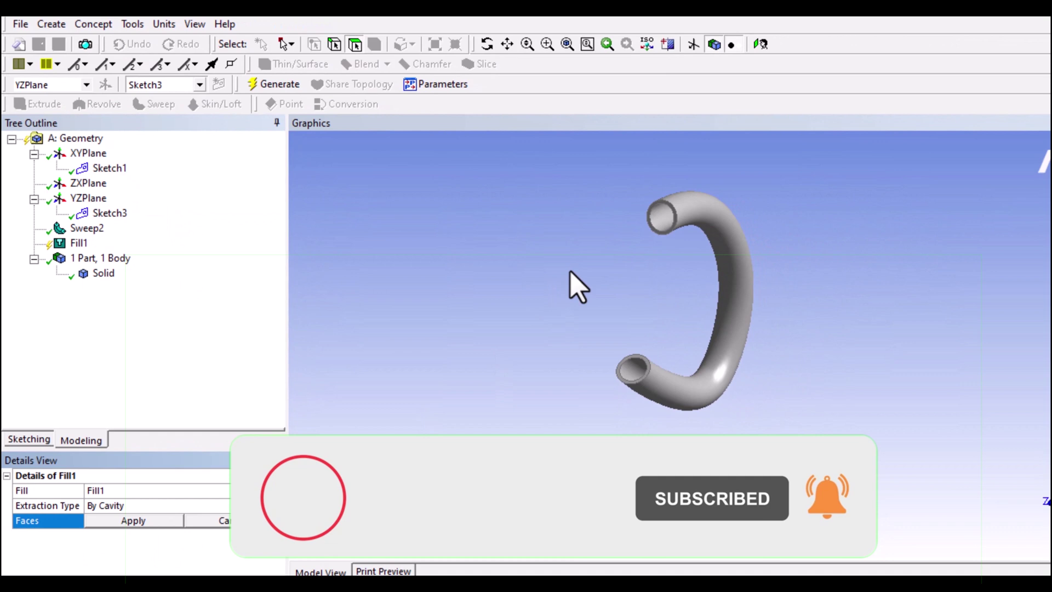
left_click(660, 218)
left_click(123, 521)
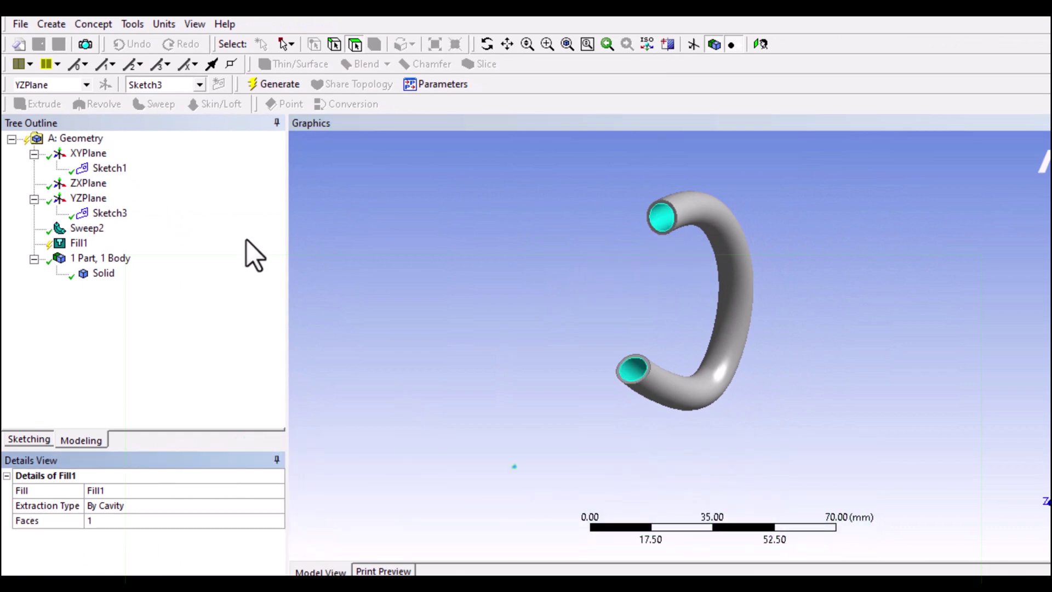
left_click(274, 84)
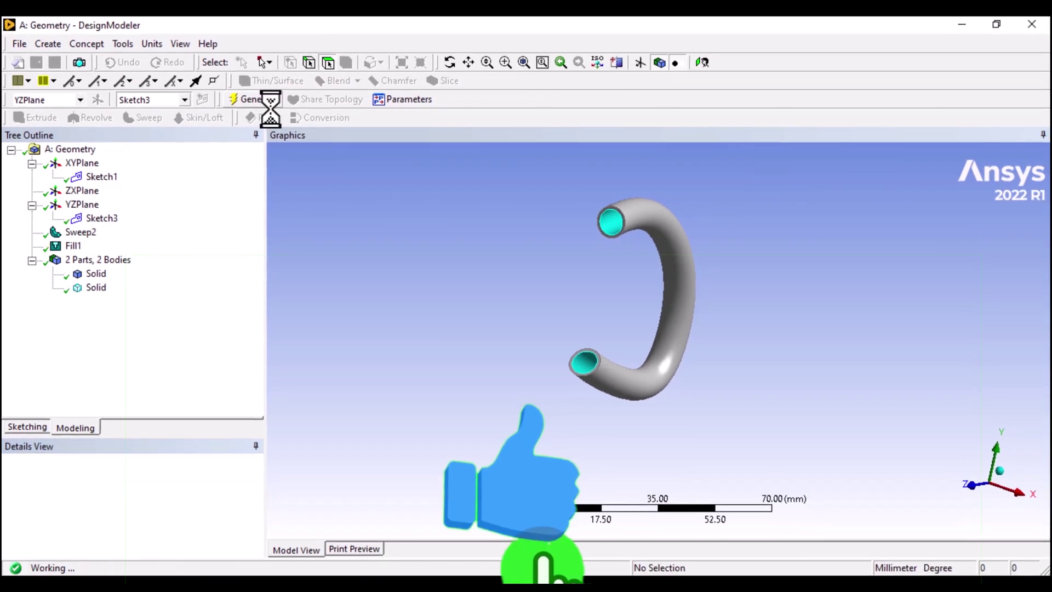
Select the newly generated fill body and examine it at the open ends of the pipe.
left_click(95, 288)
middle_click_drag(548, 304, 528, 186)
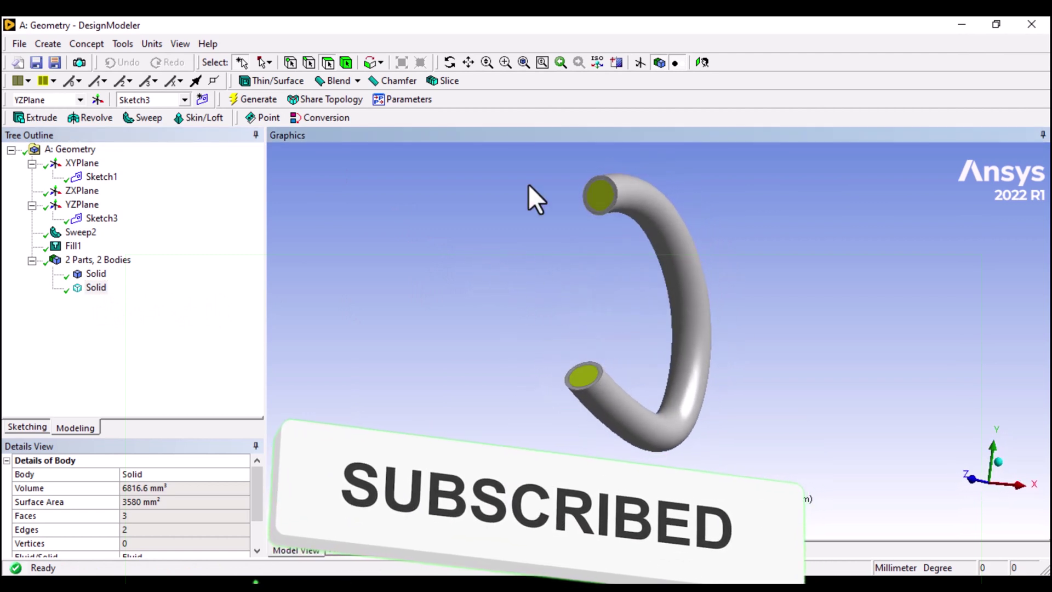
left_click(468, 62)
mouse_move(537, 284)
left_mouse_down()
mouse_move(528, 255)
mouse_move(531, 303)
left_mouse_up()
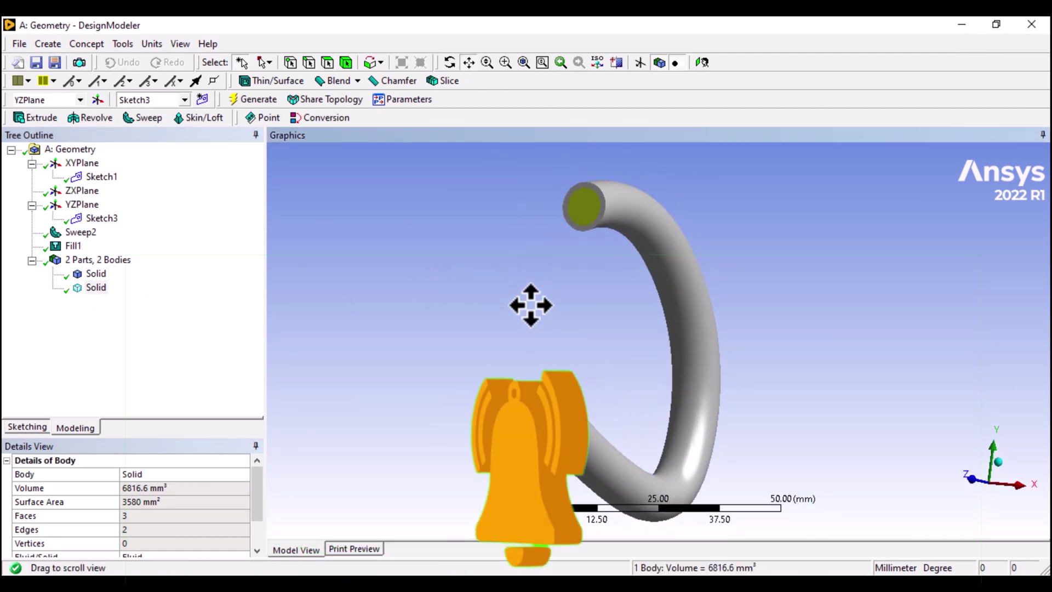